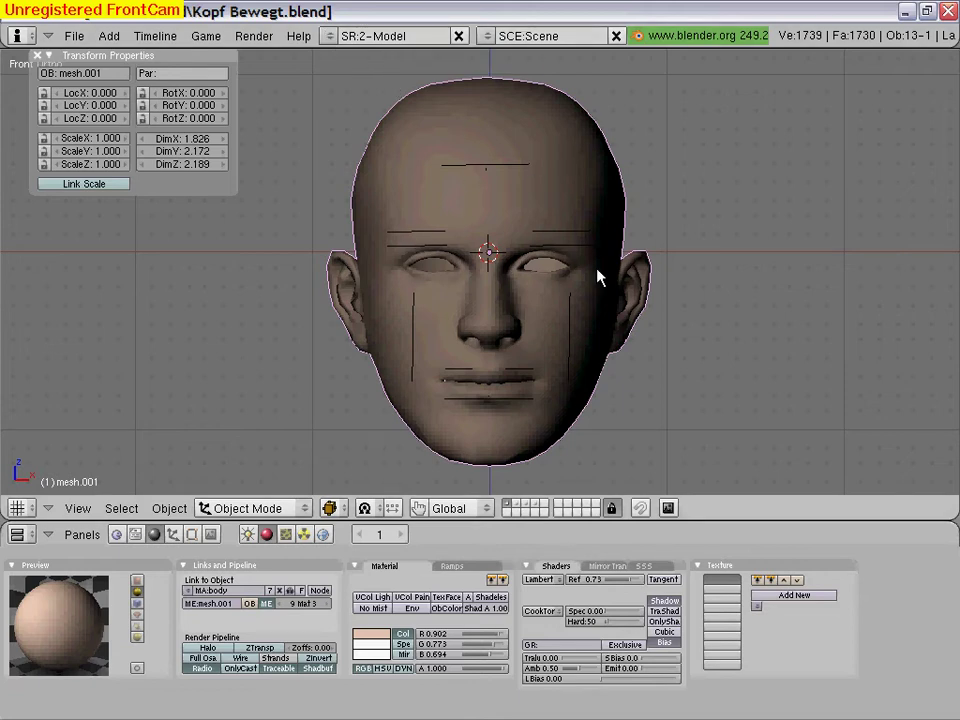
# - Open the screen-layout selector, currently set to SR:2-Model
pyautogui.click(328, 36)
# - Switch to the 1-Animation layout and view the head from the front
pyautogui.click(345, 73)
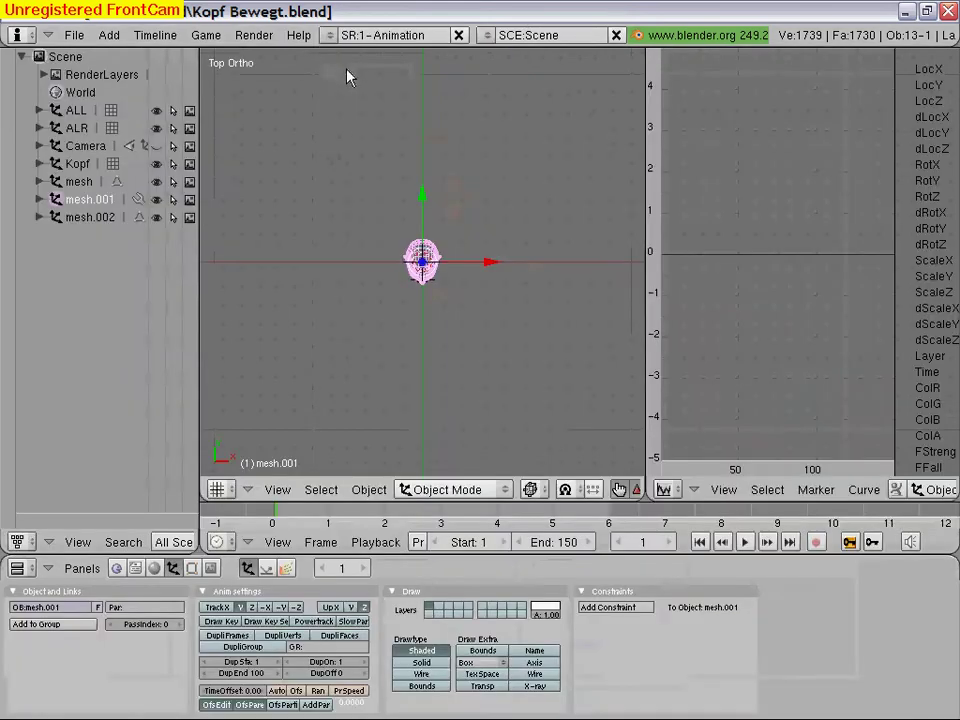
pyautogui.click(277, 490)
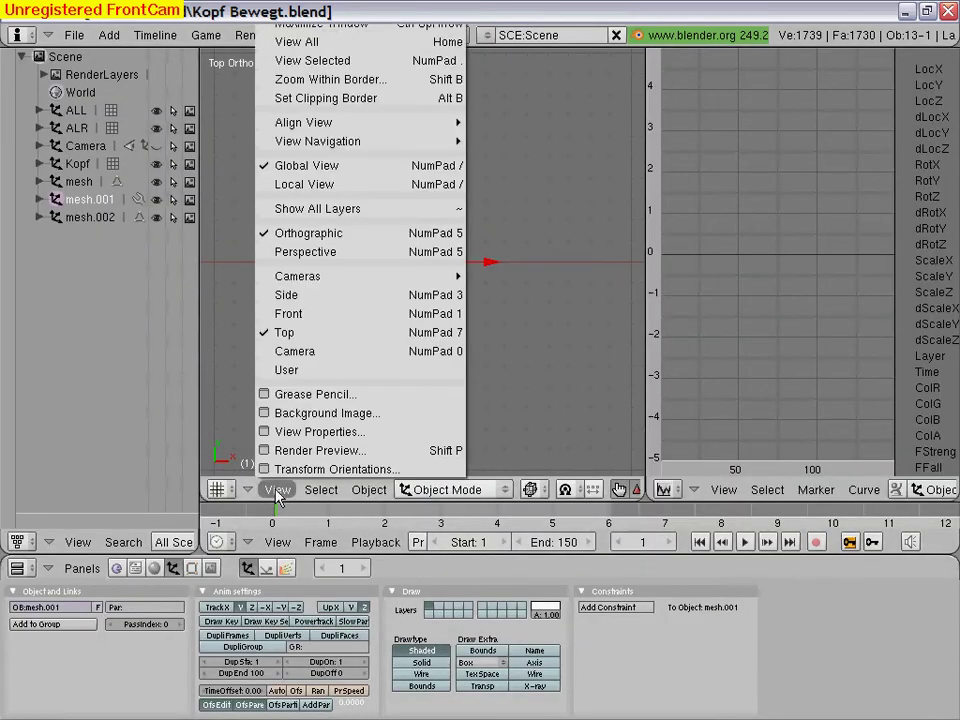
pyautogui.click(314, 318)
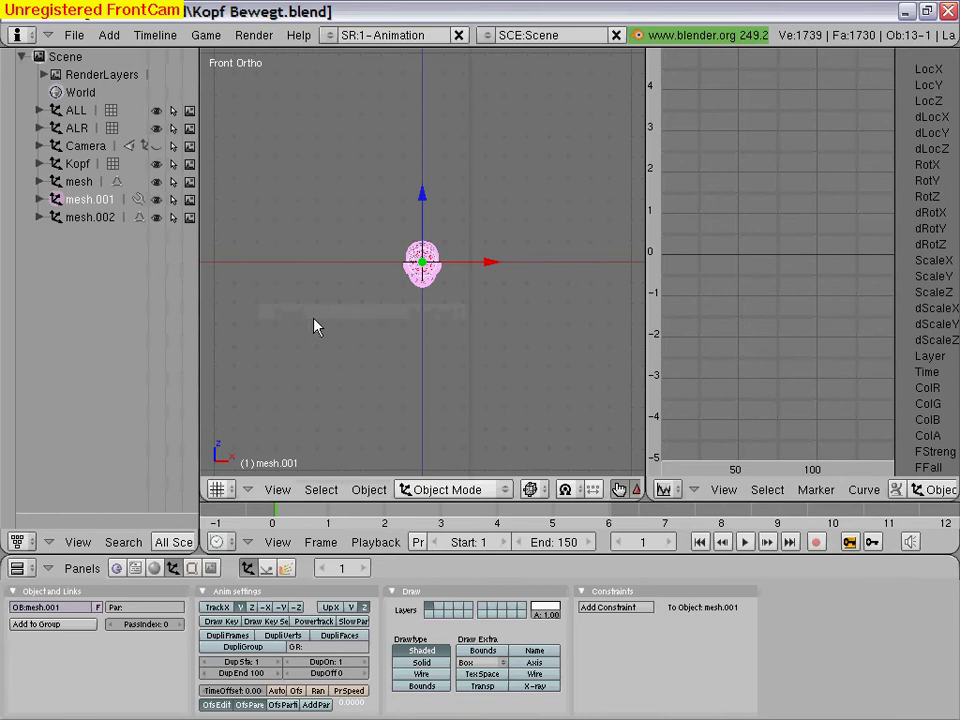
# - Draw the head with Solid shading, zoom in, and collapse the outliner to widen the 3D view
pyautogui.click(508, 492)
pyautogui.click(530, 489)
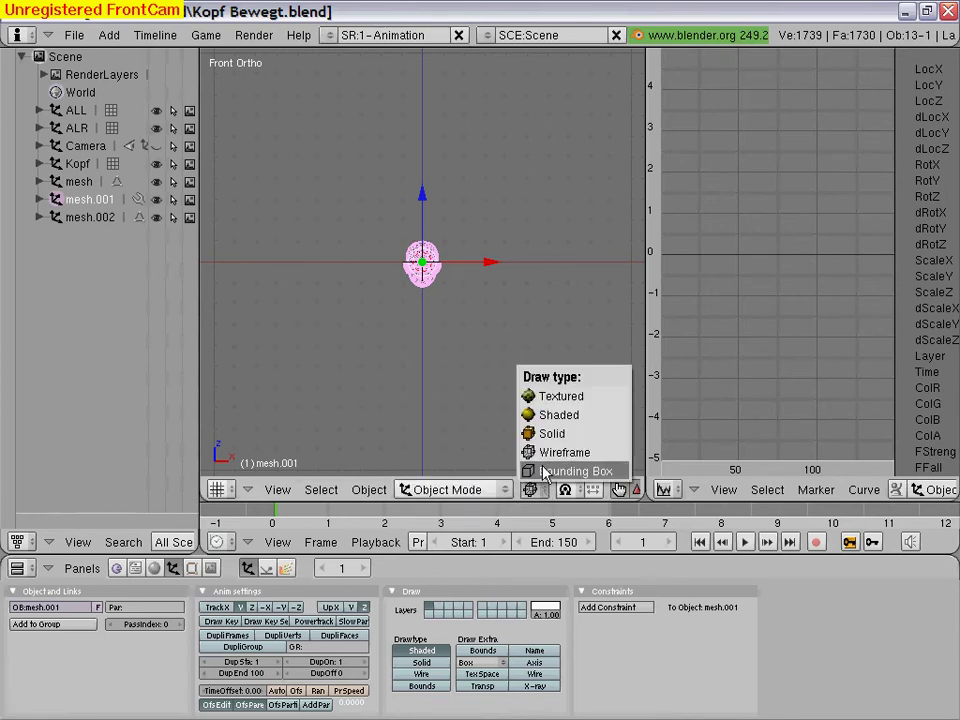
pyautogui.click(545, 434)
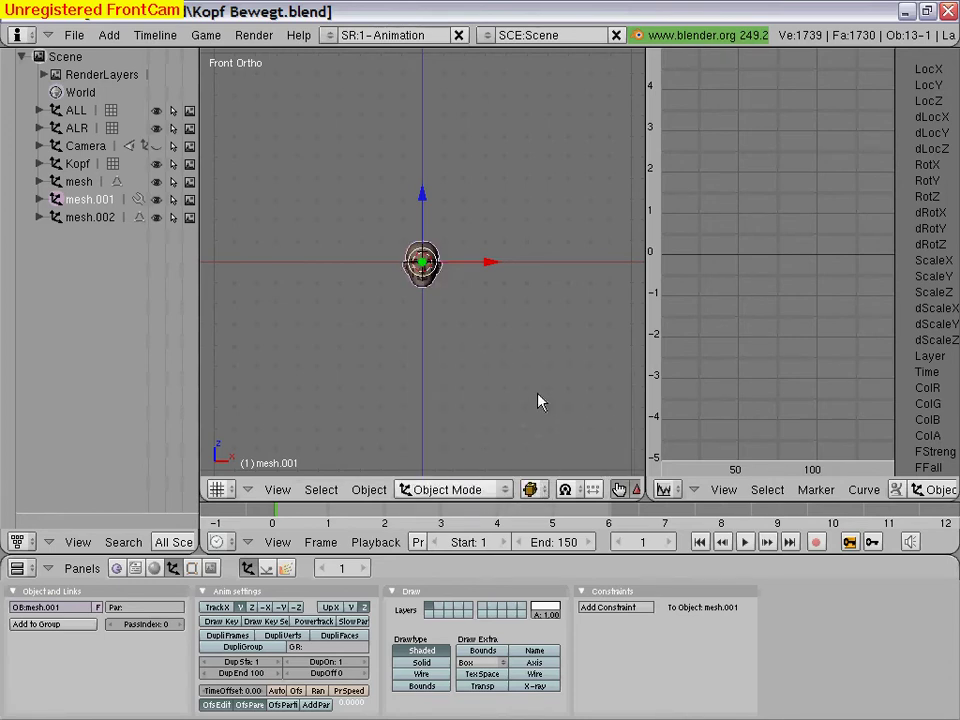
pyautogui.scroll(5, 538, 400)
pyautogui.scroll(3, 538, 400)
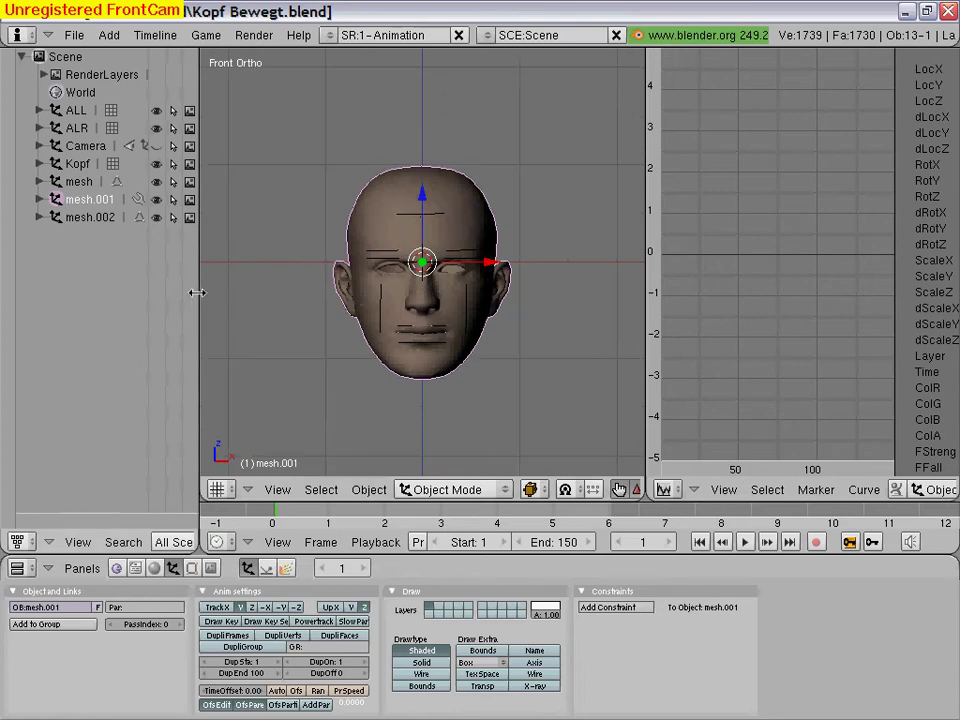
pyautogui.moveTo(197, 292)
pyautogui.mouseDown()
pyautogui.moveTo(111, 300)
pyautogui.moveTo(40, 328)
pyautogui.mouseUp()
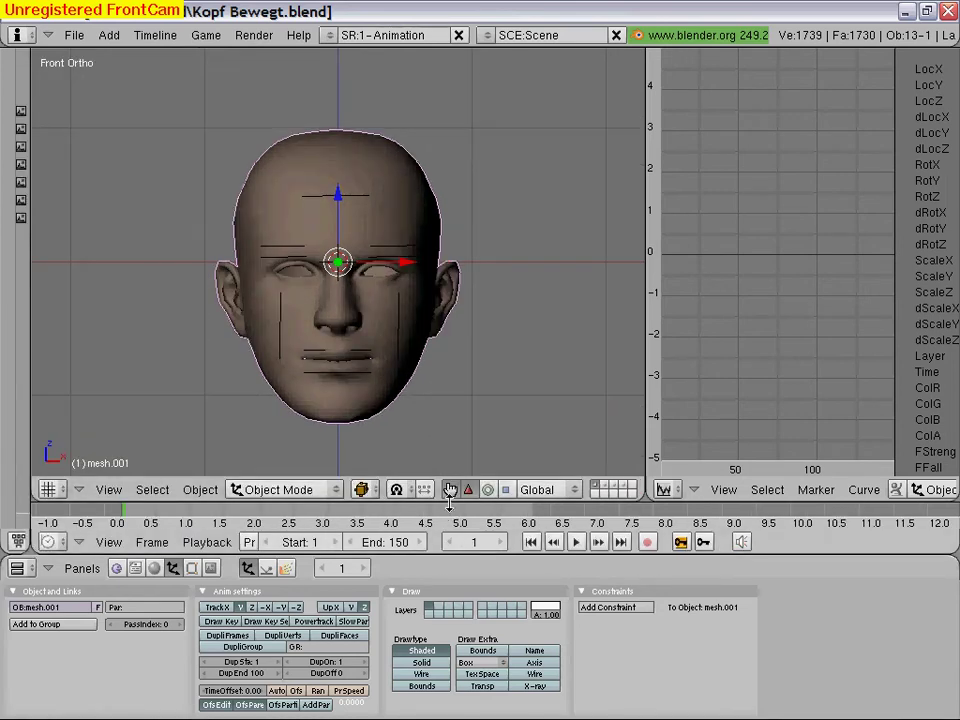
# - Enlarge the timeline under the 3D view and zoom it in on the opening frames near frame 1
pyautogui.moveTo(450, 500)
pyautogui.mouseDown()
pyautogui.moveTo(510, 439)
pyautogui.moveTo(462, 389)
pyautogui.mouseUp()
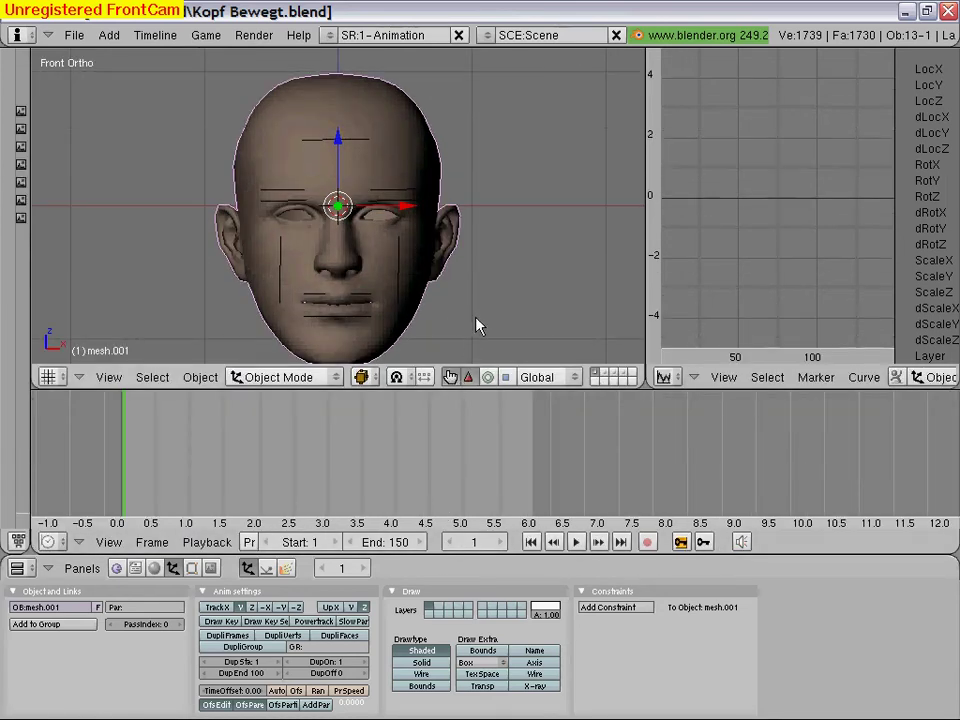
pyautogui.scroll(-1, 477, 320)
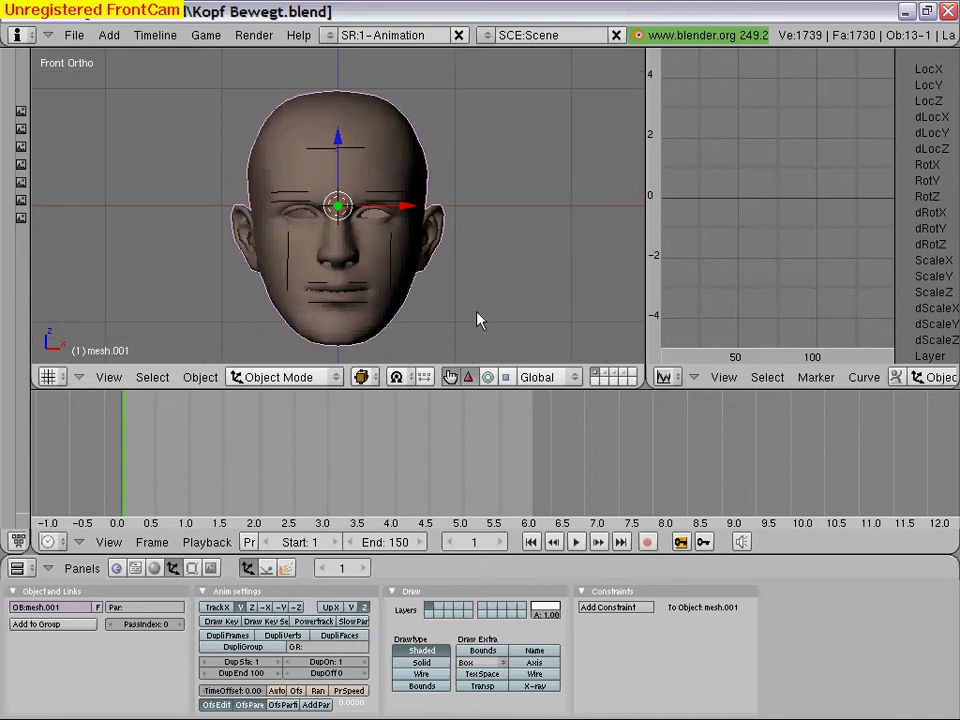
pyautogui.scroll(1, 467, 471)
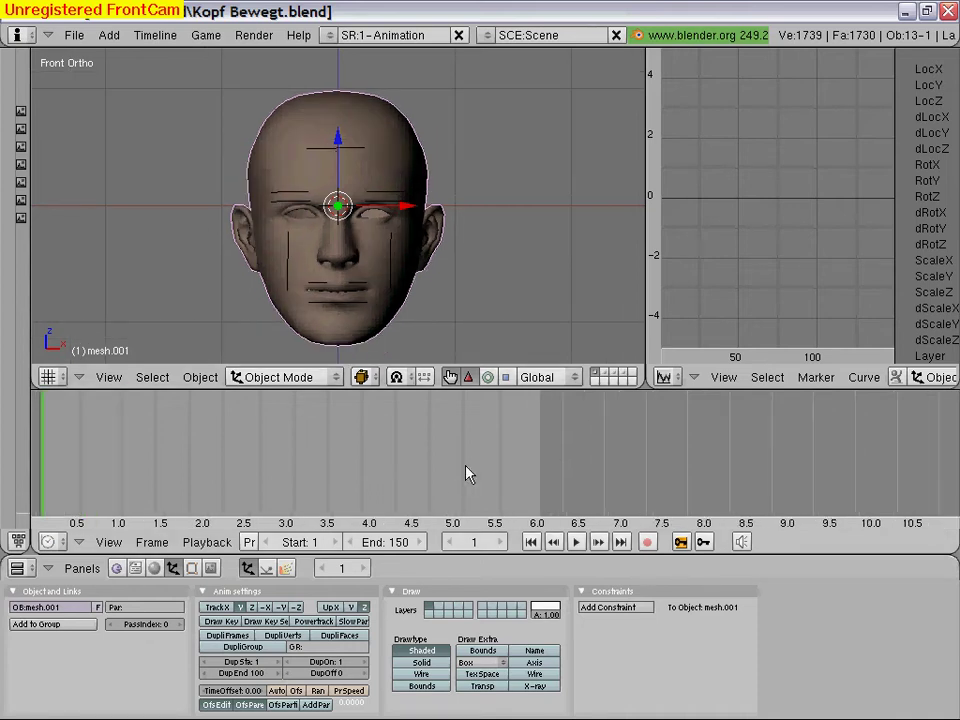
pyautogui.scroll(5, 467, 474)
pyautogui.scroll(2, 467, 474)
pyautogui.keyDown('ctrl'); pyautogui.scroll(-1, 467, 474); pyautogui.keyUp('ctrl')
pyautogui.keyDown('ctrl'); pyautogui.scroll(-1, 467, 474); pyautogui.keyUp('ctrl')
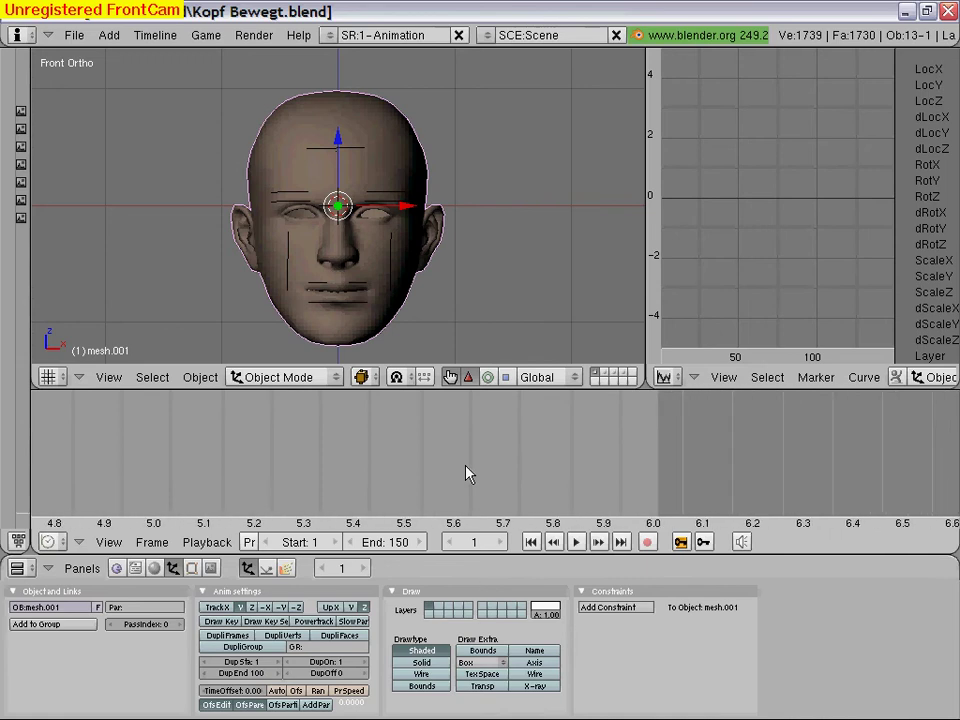
pyautogui.keyDown('ctrl'); pyautogui.scroll(2, 467, 474); pyautogui.keyUp('ctrl')
pyautogui.keyDown('ctrl'); pyautogui.scroll(2, 467, 474); pyautogui.keyUp('ctrl')
pyautogui.keyDown('ctrl'); pyautogui.scroll(3, 467, 474); pyautogui.keyUp('ctrl')
pyautogui.keyDown('ctrl'); pyautogui.scroll(3, 467, 474); pyautogui.keyUp('ctrl')
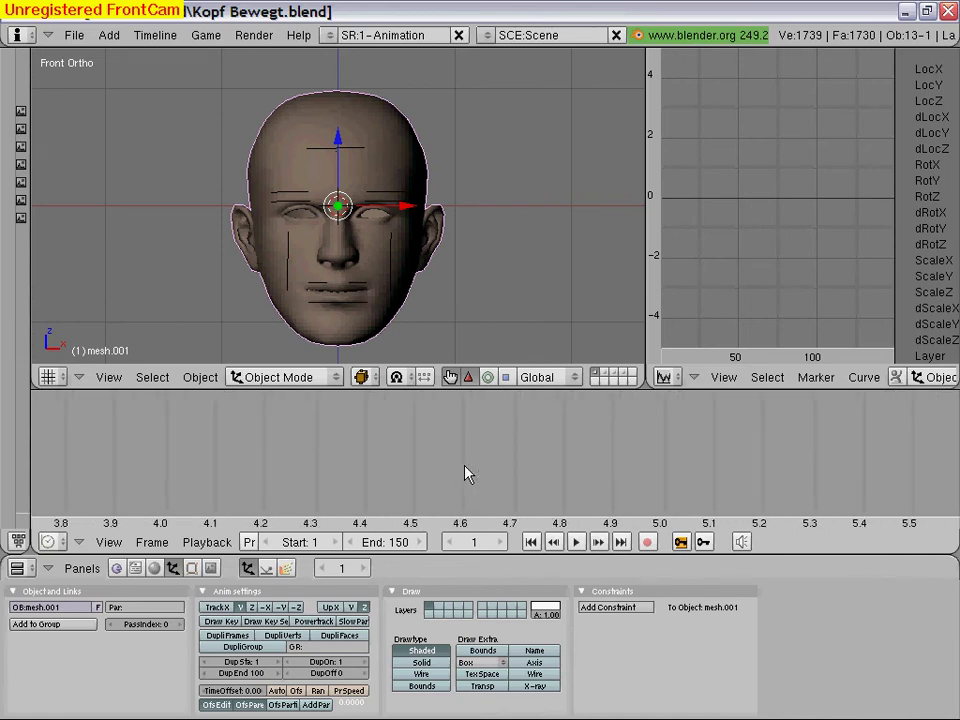
pyautogui.keyDown('ctrl'); pyautogui.scroll(2, 467, 474); pyautogui.keyUp('ctrl')
pyautogui.keyDown('ctrl'); pyautogui.scroll(2, 467, 474); pyautogui.keyUp('ctrl')
pyautogui.keyDown('ctrl'); pyautogui.scroll(2, 467, 474); pyautogui.keyUp('ctrl')
pyautogui.keyDown('ctrl'); pyautogui.scroll(2, 467, 474); pyautogui.keyUp('ctrl')
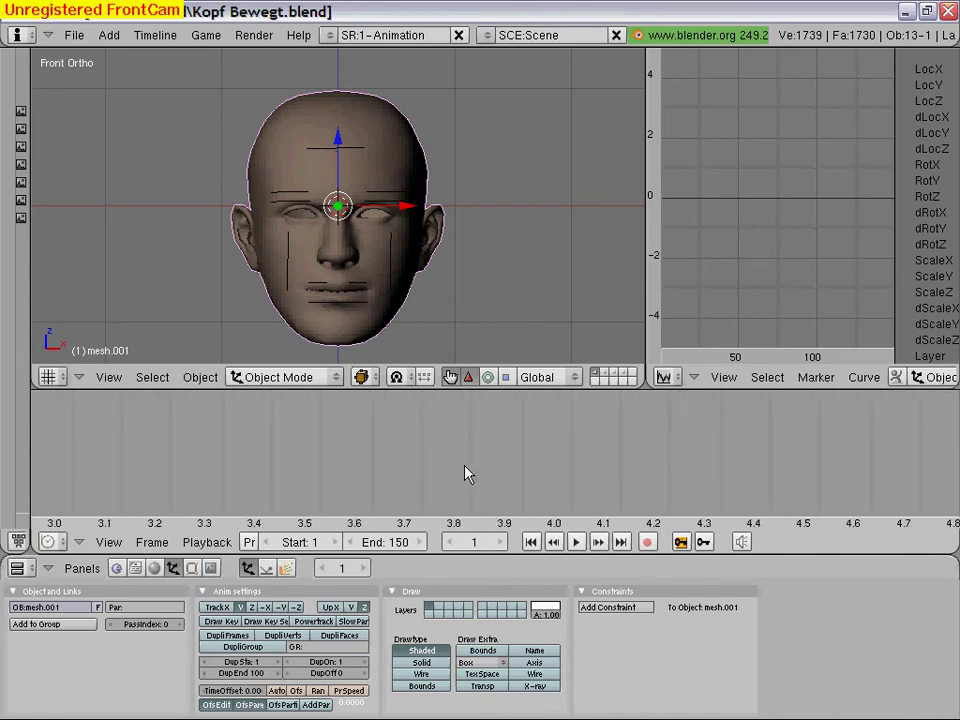
pyautogui.keyDown('ctrl'); pyautogui.scroll(2, 467, 474); pyautogui.keyUp('ctrl')
pyautogui.keyDown('ctrl'); pyautogui.scroll(2, 467, 474); pyautogui.keyUp('ctrl')
pyautogui.keyDown('ctrl'); pyautogui.scroll(2, 467, 474); pyautogui.keyUp('ctrl')
pyautogui.keyDown('ctrl'); pyautogui.scroll(2, 467, 474); pyautogui.keyUp('ctrl')
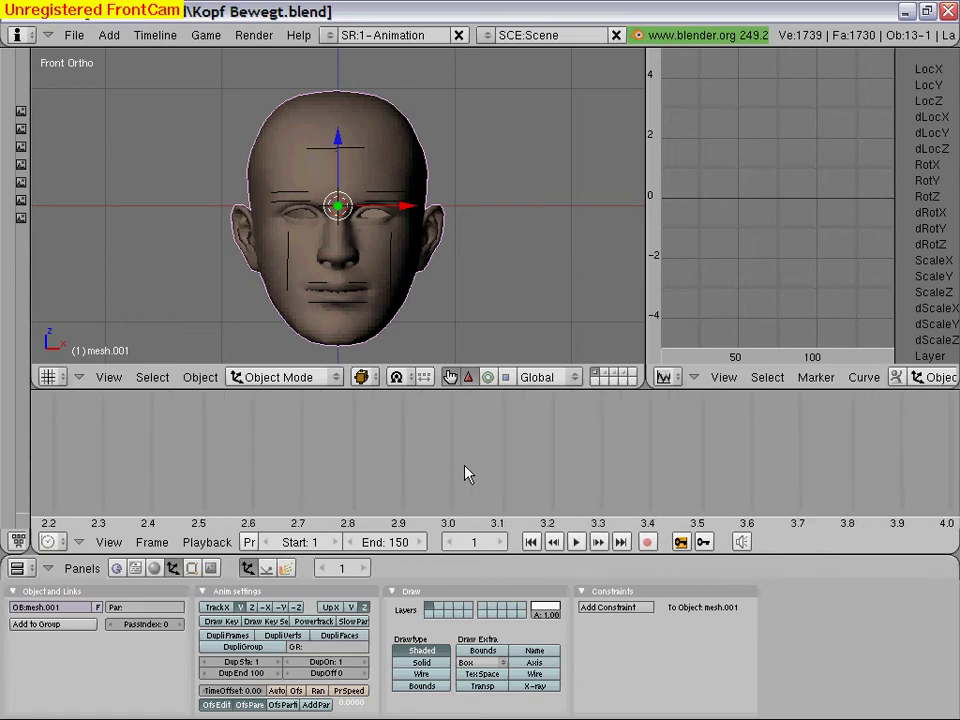
pyautogui.keyDown('ctrl'); pyautogui.scroll(2, 467, 474); pyautogui.keyUp('ctrl')
pyautogui.keyDown('ctrl'); pyautogui.scroll(2, 467, 474); pyautogui.keyUp('ctrl')
pyautogui.keyDown('ctrl'); pyautogui.scroll(2, 467, 474); pyautogui.keyUp('ctrl')
pyautogui.keyDown('ctrl'); pyautogui.scroll(2, 467, 474); pyautogui.keyUp('ctrl')
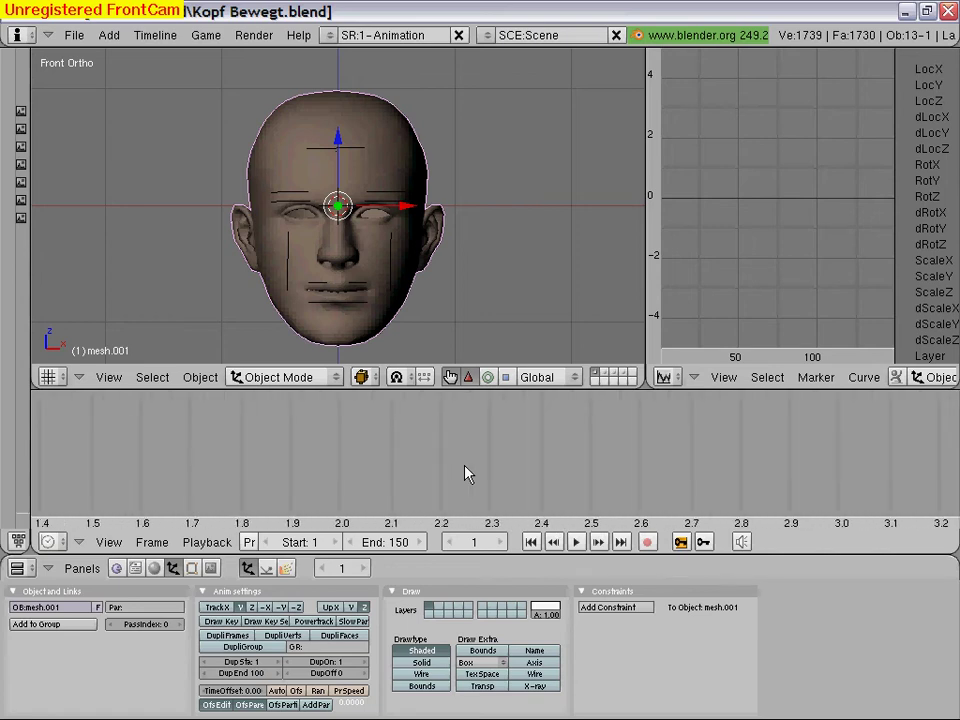
pyautogui.keyDown('ctrl'); pyautogui.scroll(2, 465, 474); pyautogui.keyUp('ctrl')
pyautogui.keyDown('ctrl'); pyautogui.scroll(1, 465, 474); pyautogui.keyUp('ctrl')
pyautogui.keyDown('ctrl'); pyautogui.scroll(1, 465, 474); pyautogui.keyUp('ctrl')
pyautogui.keyDown('ctrl'); pyautogui.scroll(1, 465, 474); pyautogui.keyUp('ctrl')
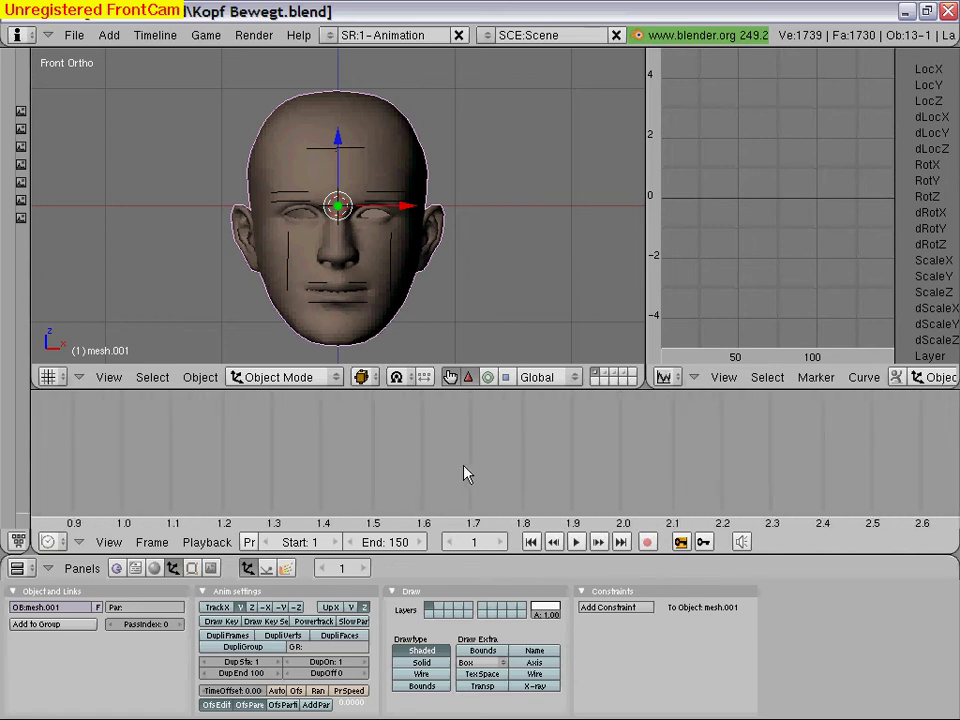
pyautogui.keyDown('ctrl'); pyautogui.scroll(3, 465, 474); pyautogui.keyUp('ctrl')
pyautogui.keyDown('ctrl'); pyautogui.scroll(2, 465, 474); pyautogui.keyUp('ctrl')
pyautogui.keyDown('ctrl'); pyautogui.scroll(2, 465, 474); pyautogui.keyUp('ctrl')
pyautogui.keyDown('ctrl'); pyautogui.scroll(1, 465, 474); pyautogui.keyUp('ctrl')
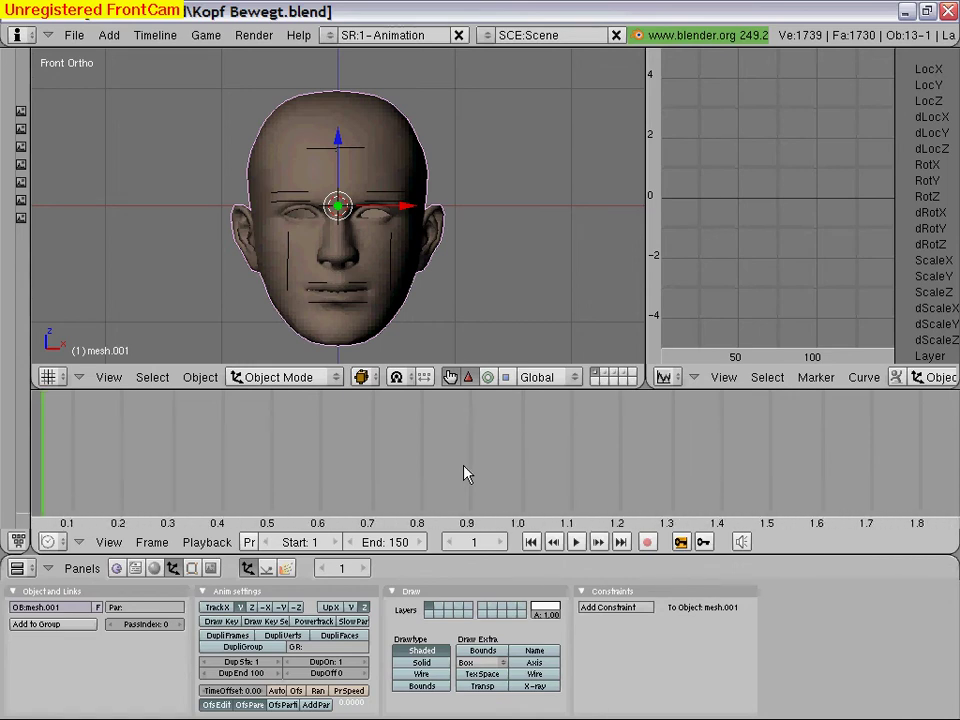
pyautogui.keyDown('ctrl'); pyautogui.scroll(1, 465, 474); pyautogui.keyUp('ctrl')
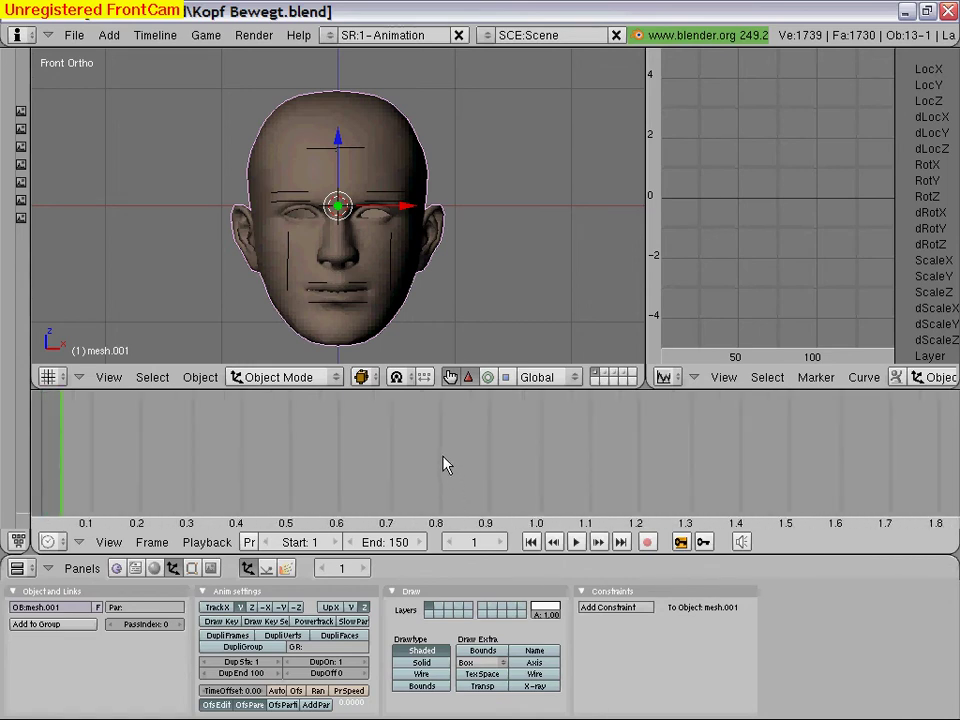
# - At frame 20, select the UL mouth lattice, hide the manipulator, and show its Shapes panel with only Basis
pyautogui.click(444, 463)
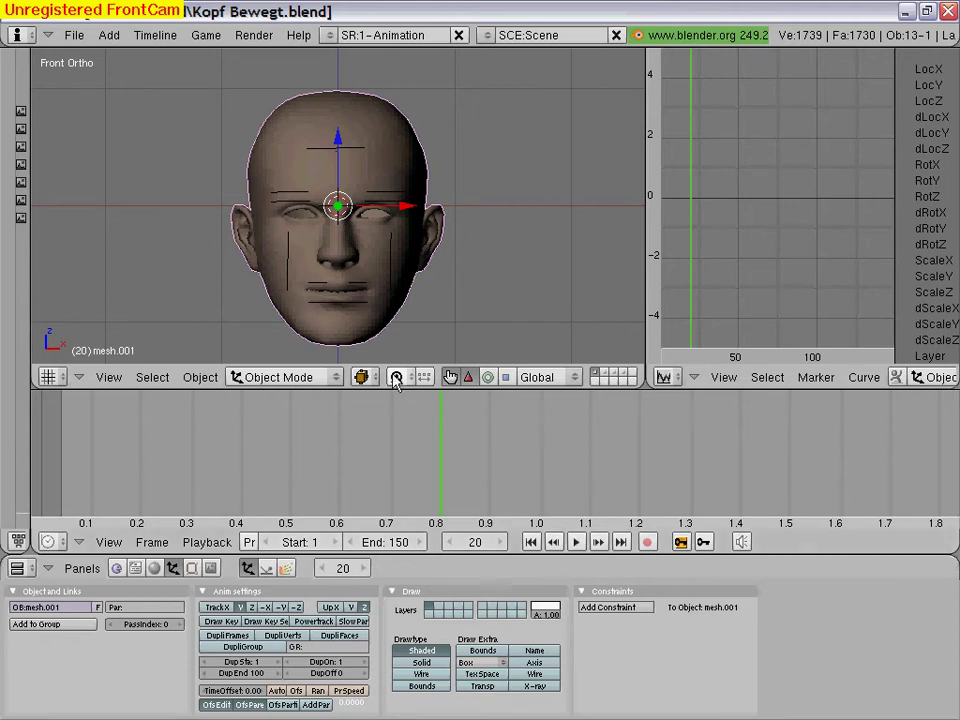
pyautogui.rightClick(352, 307)
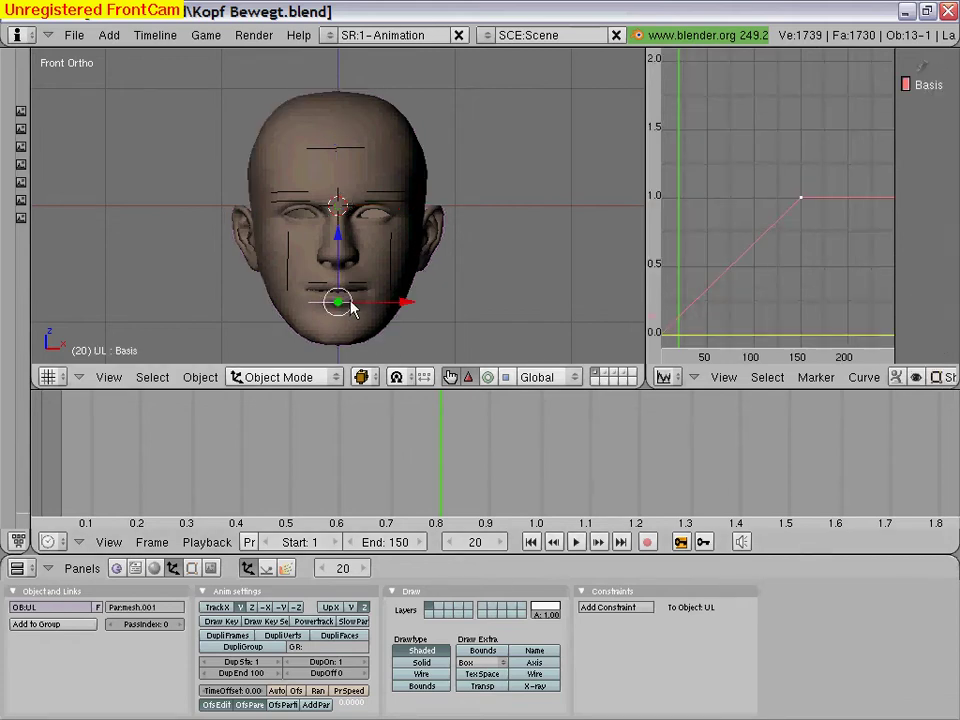
pyautogui.click(450, 377)
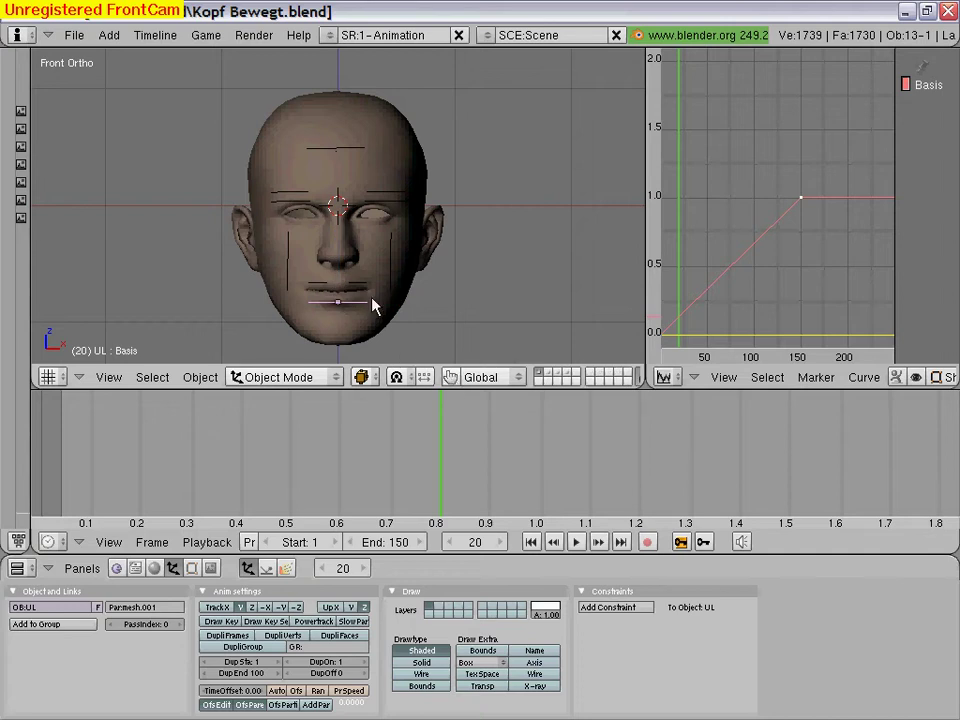
pyautogui.click(192, 568)
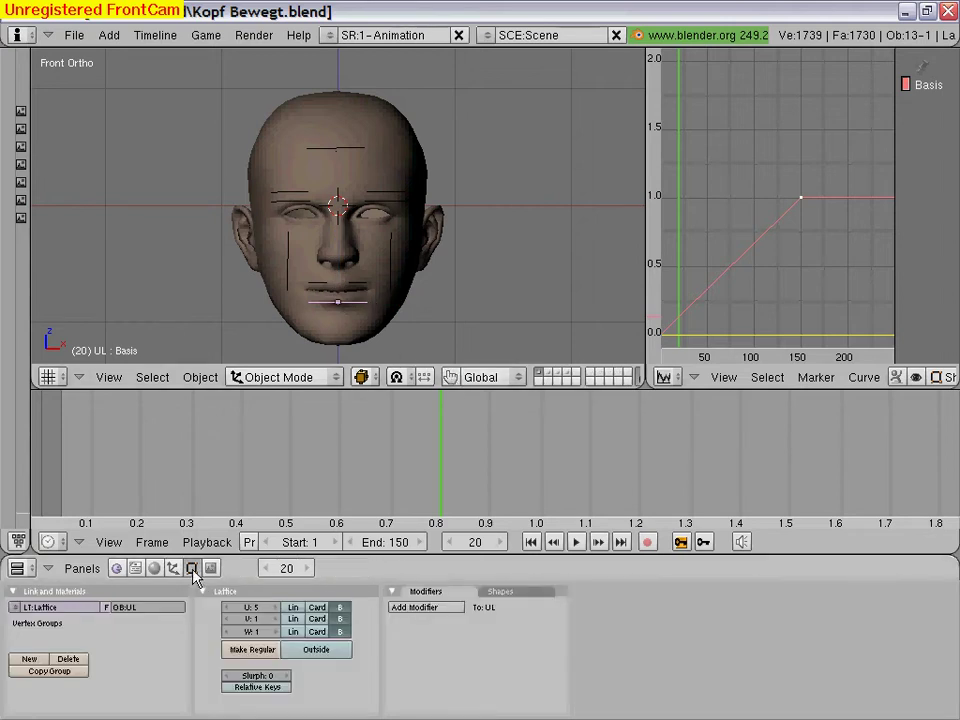
pyautogui.click(502, 592)
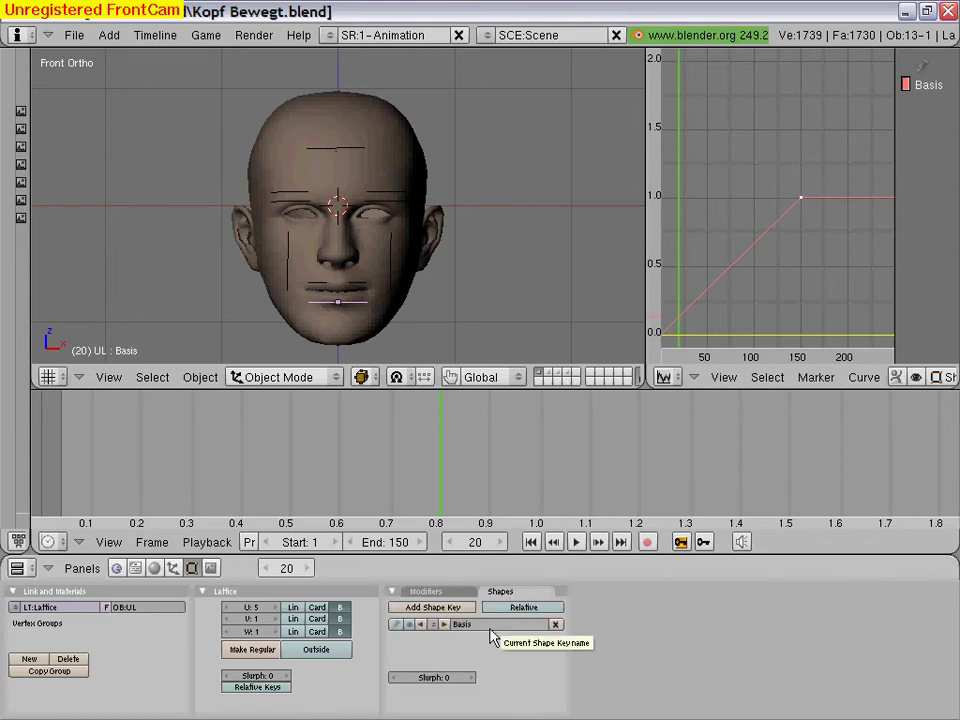
# - In Edit Mode, select all UL lattice points and lower them along Z to open the mouth
pyautogui.click(300, 377)
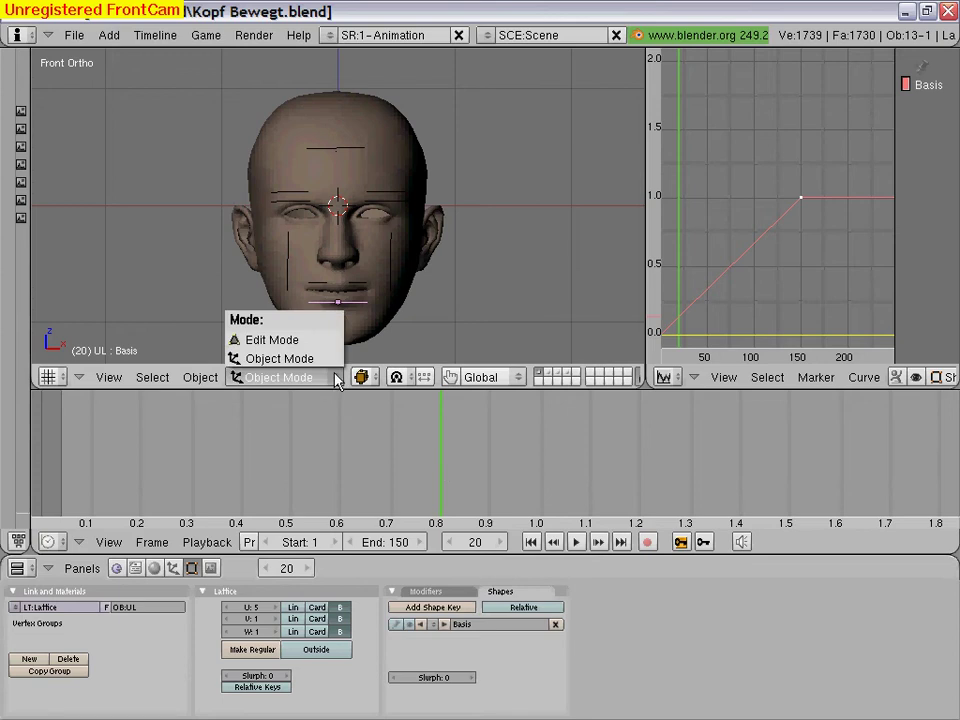
pyautogui.click(332, 341)
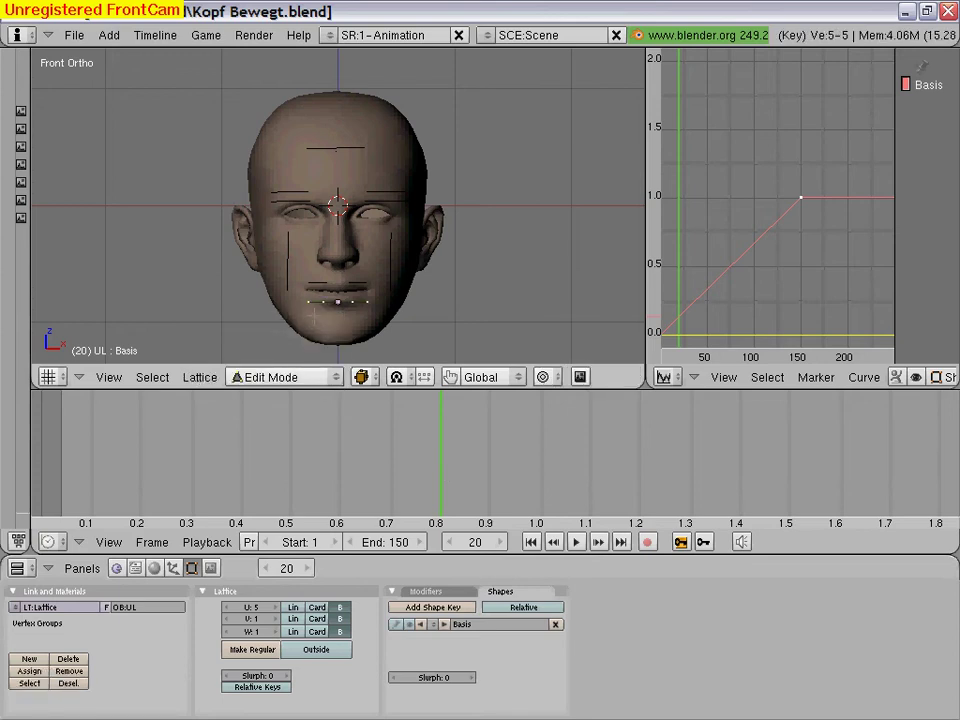
pyautogui.press('a')
pyautogui.press('g')
pyautogui.press('z')
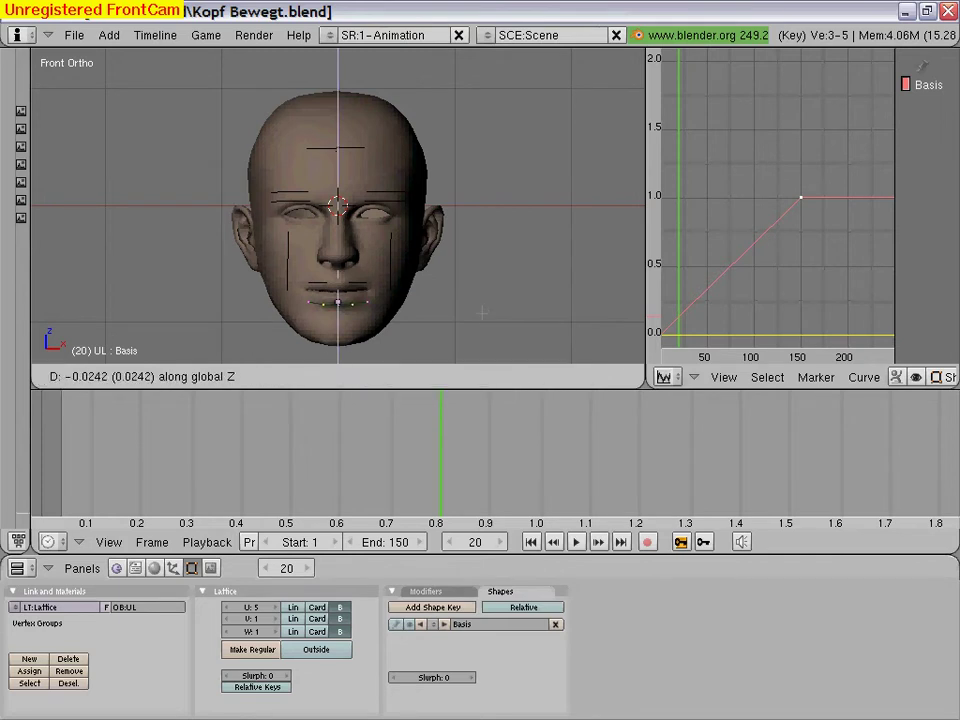
pyautogui.click(481, 322)
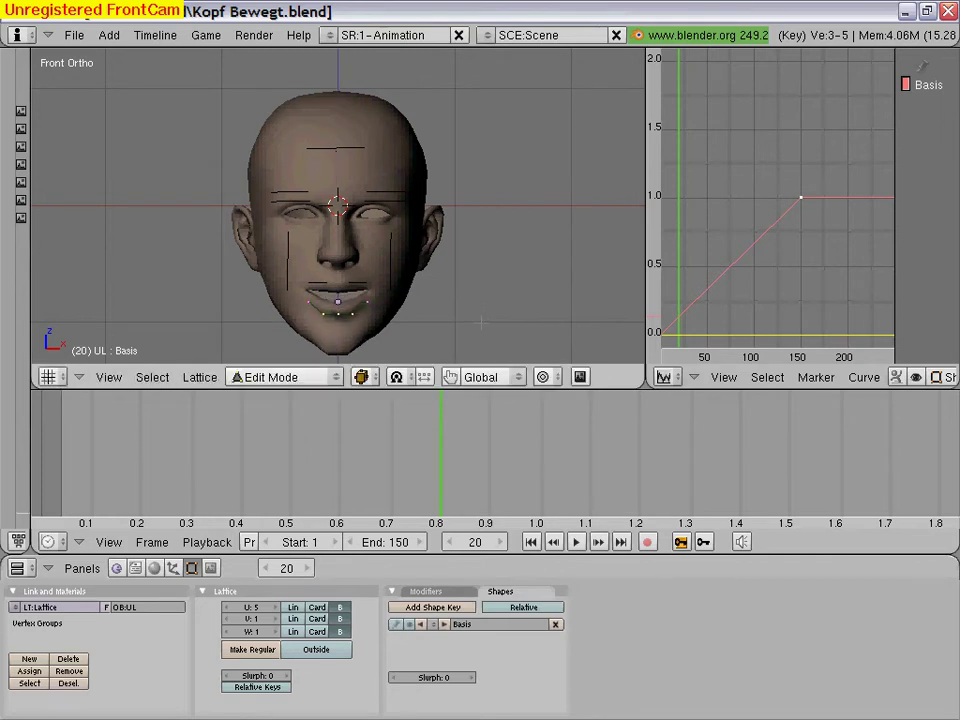
# - Insert a new lattice shape key at frame 20 and name it 'uauf'
pyautogui.click(681, 542)
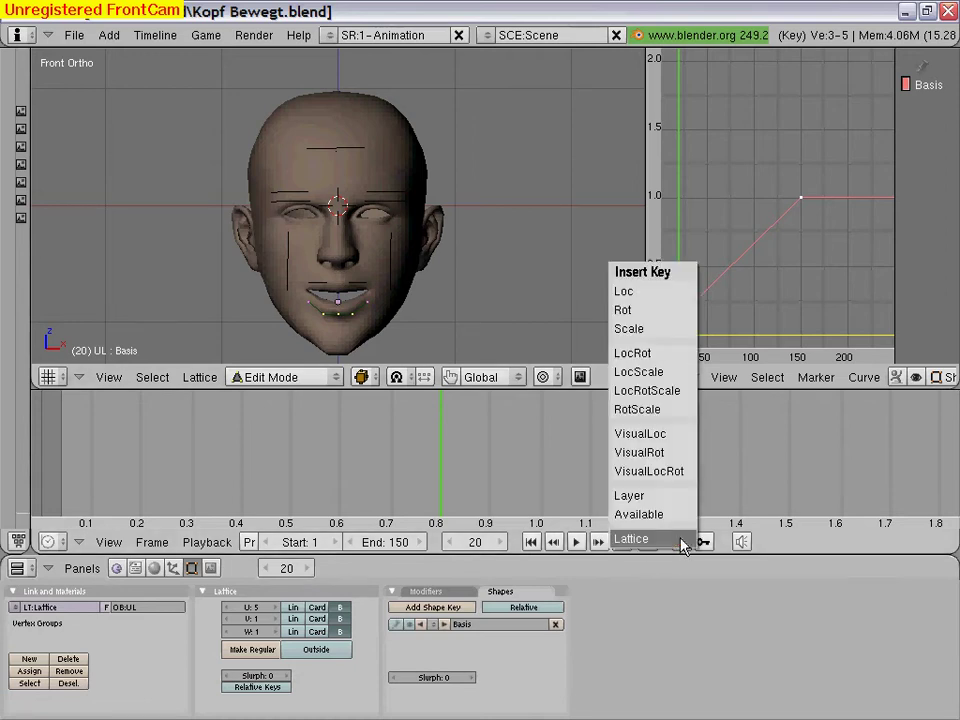
pyautogui.click(631, 539)
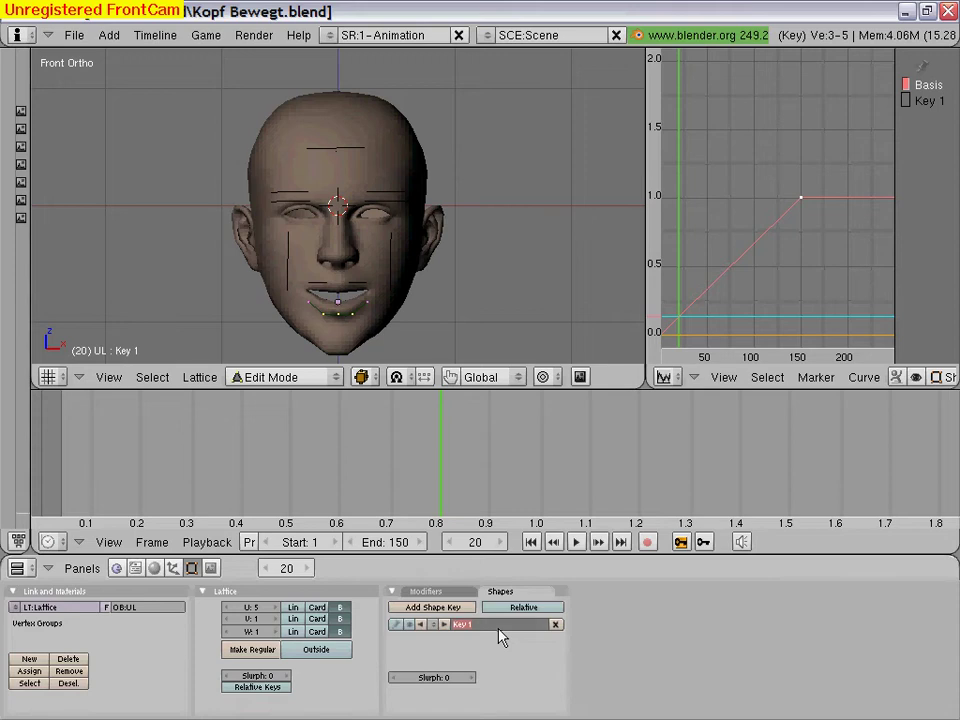
pyautogui.press('BackSpace')
pyautogui.write('auf')
pyautogui.press('Return')
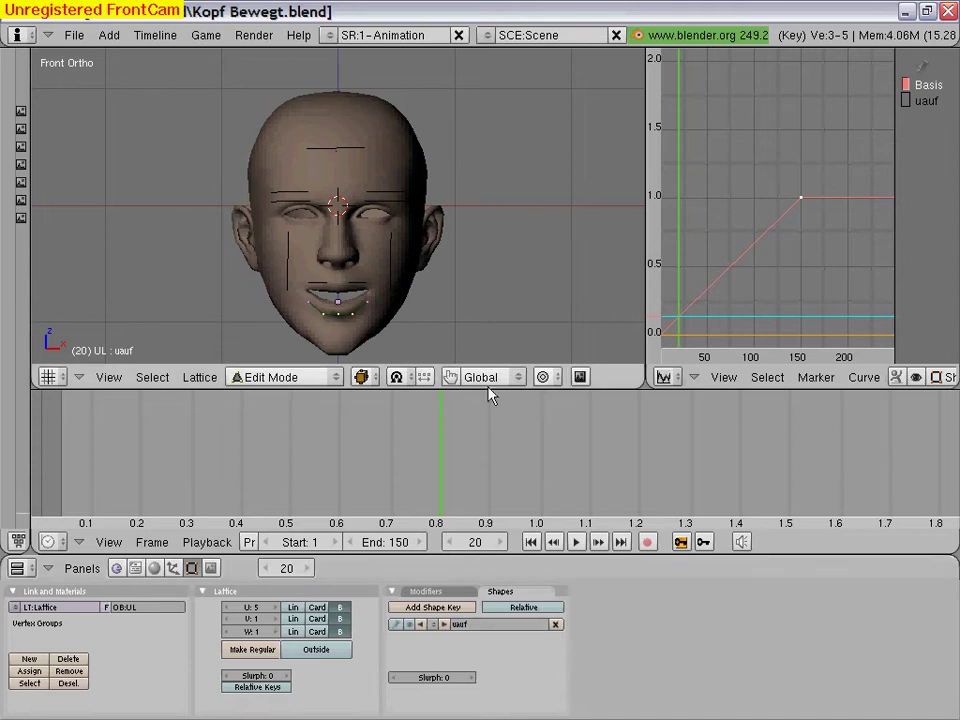
# - Return to Object Mode, preview the mouth at frame 2, then move to frame 40
pyautogui.click(335, 385)
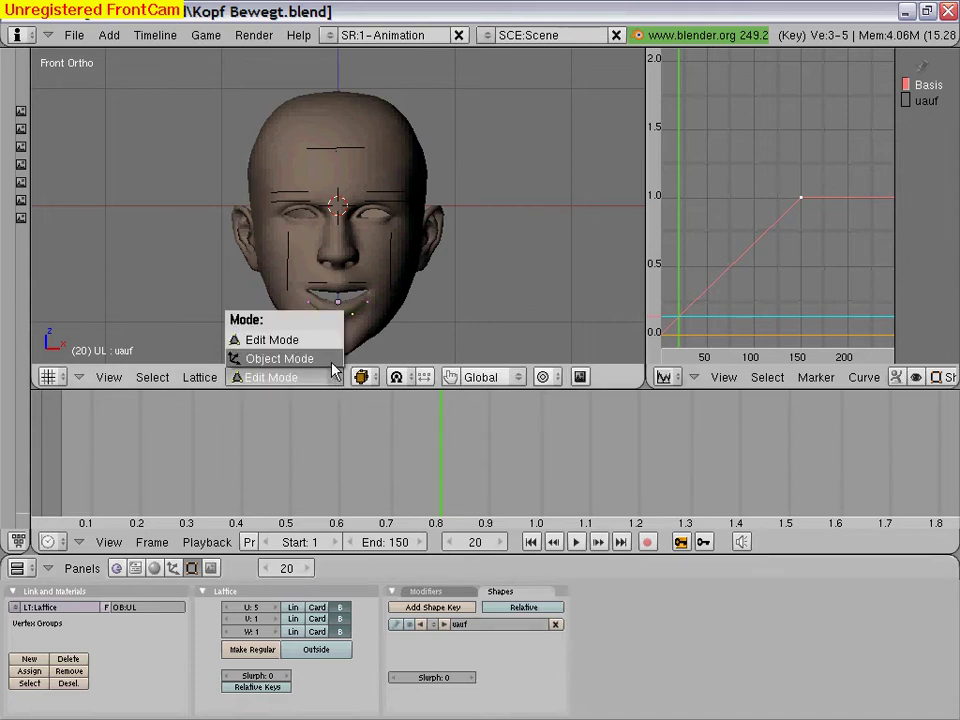
pyautogui.click(280, 358)
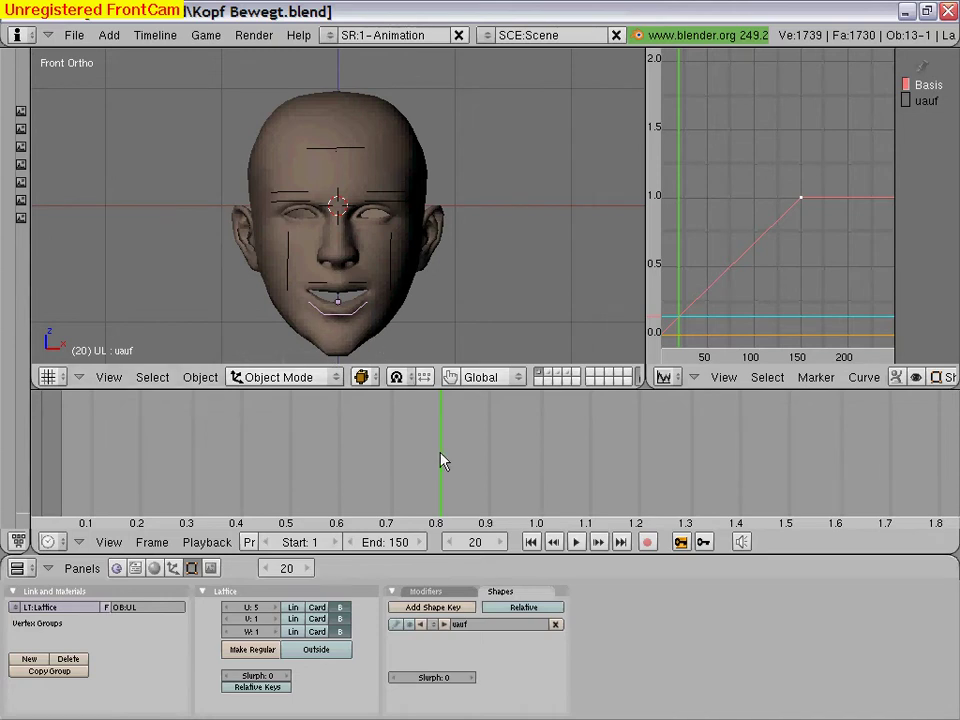
pyautogui.moveTo(443, 461)
pyautogui.mouseDown()
pyautogui.moveTo(76, 478)
pyautogui.moveTo(433, 461)
pyautogui.moveTo(444, 470)
pyautogui.mouseUp()
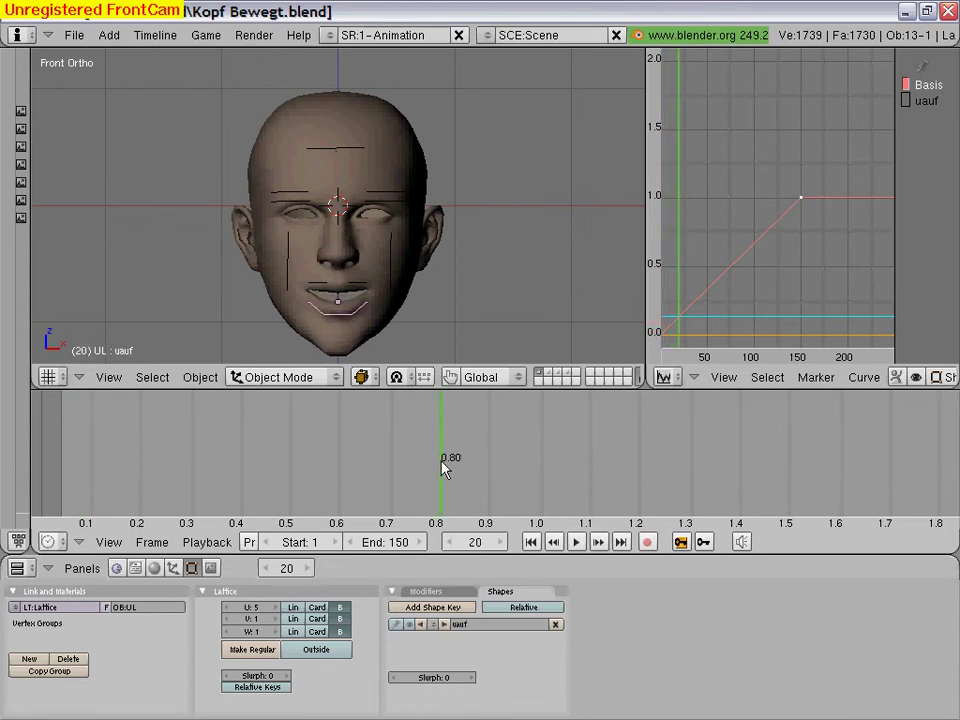
pyautogui.click(840, 482)
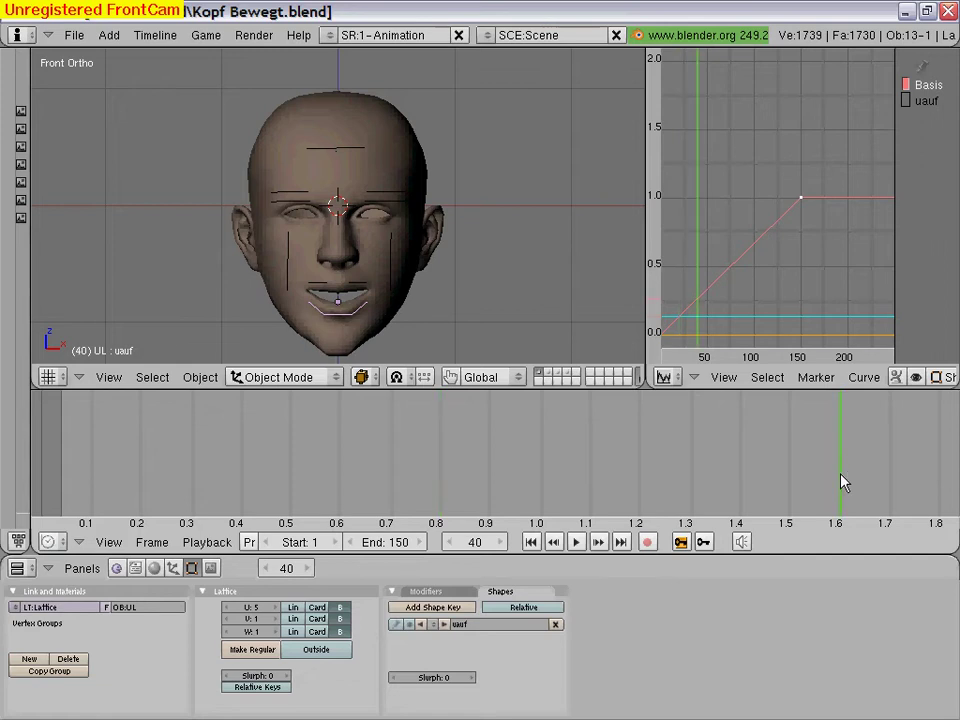
# - Make Basis the active shape and insert a new lattice key, Key 2, at frame 40
pyautogui.click(432, 625)
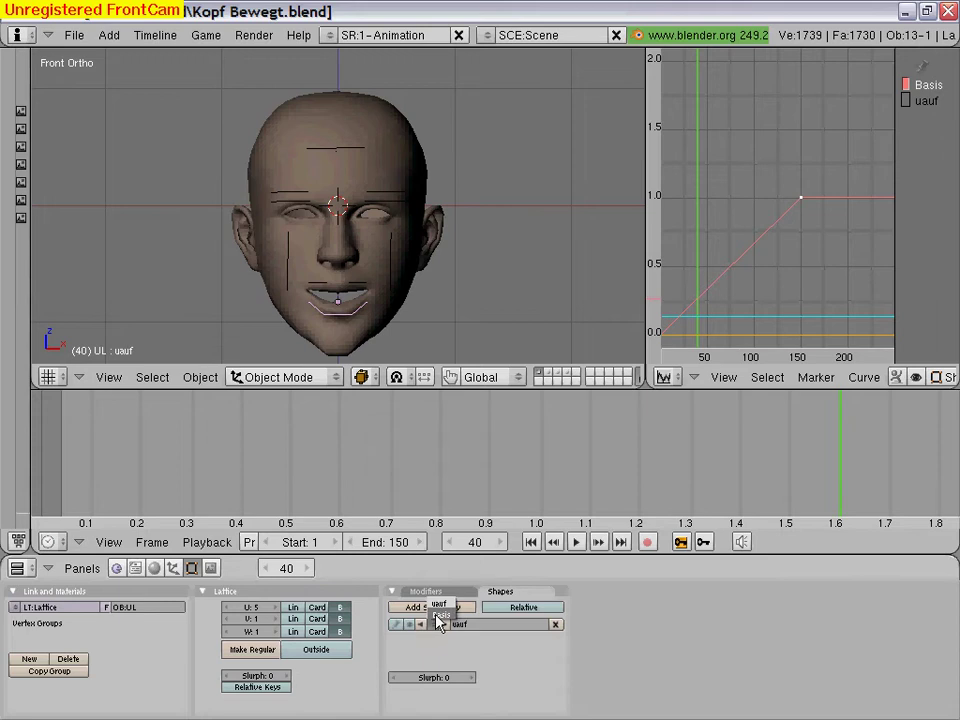
pyautogui.click(437, 616)
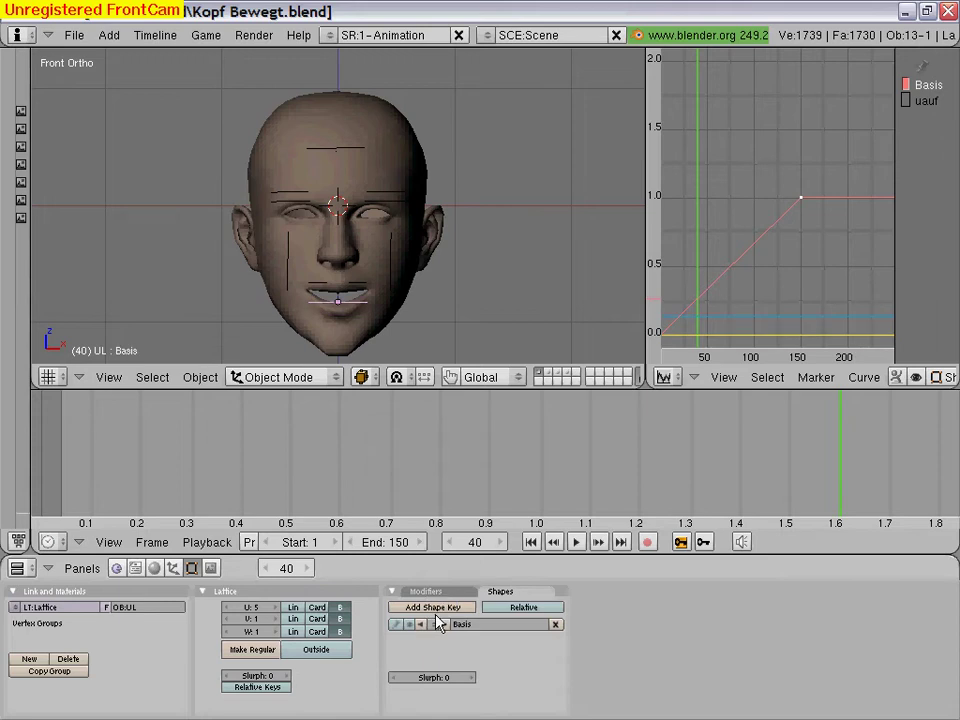
pyautogui.click(680, 543)
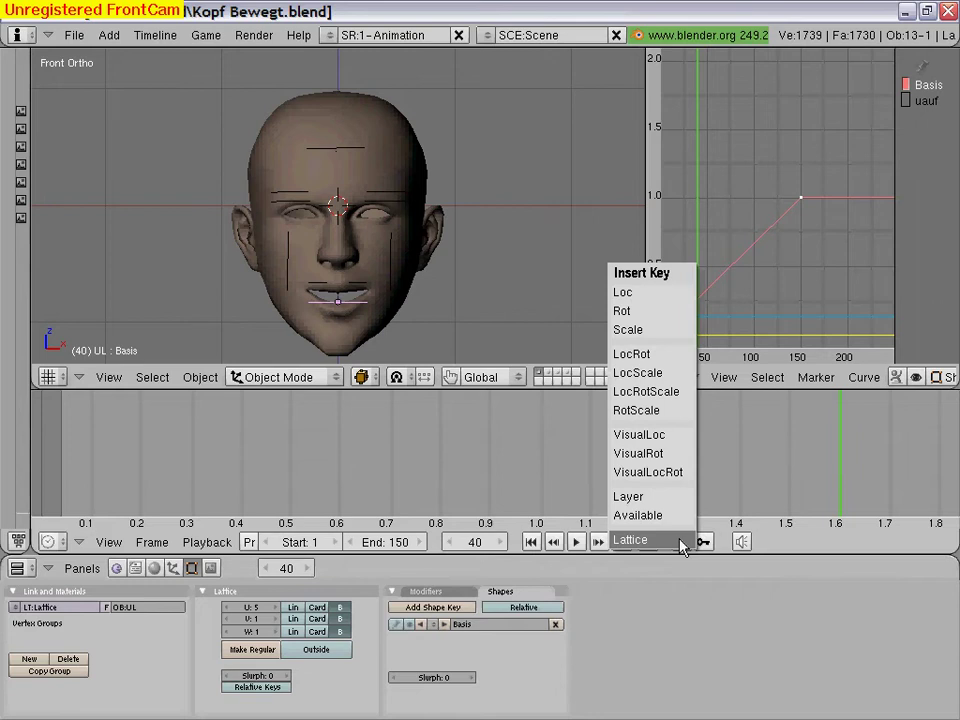
pyautogui.click(680, 541)
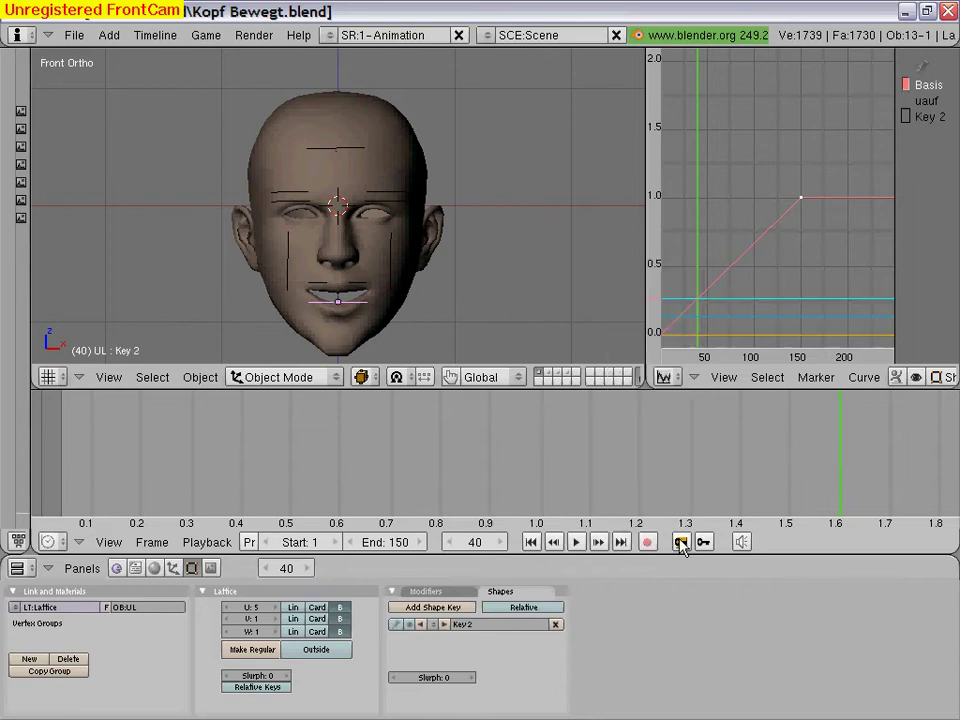
# - Rename the UL lattice's Key 2 shape key to 'UZU' in the Shapes panel
pyautogui.click(508, 630)
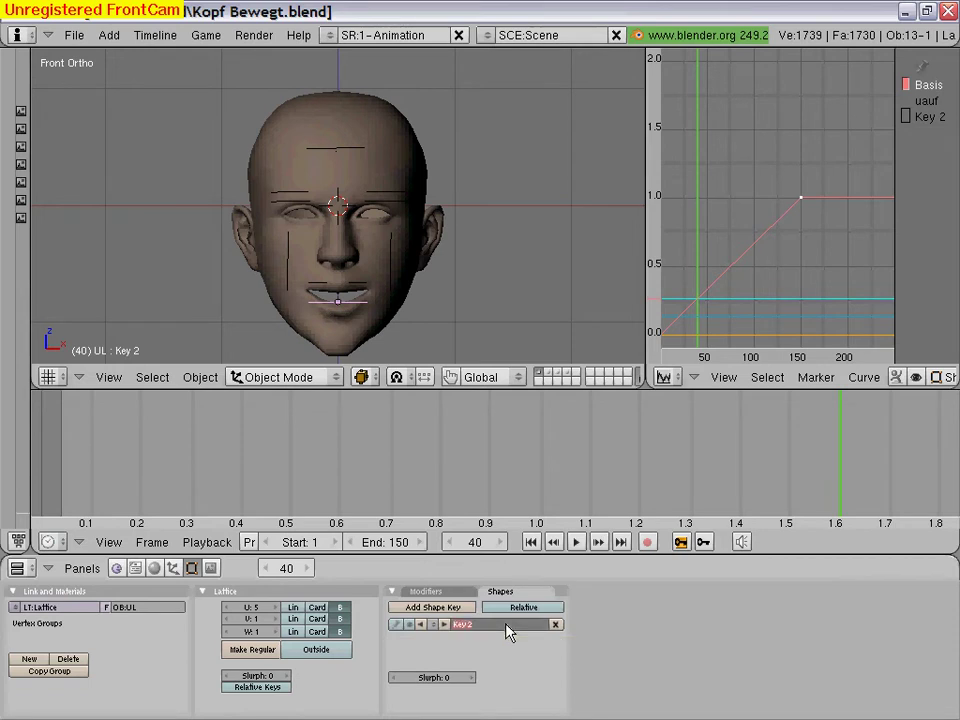
pyautogui.write('UZU')
pyautogui.press('Return')
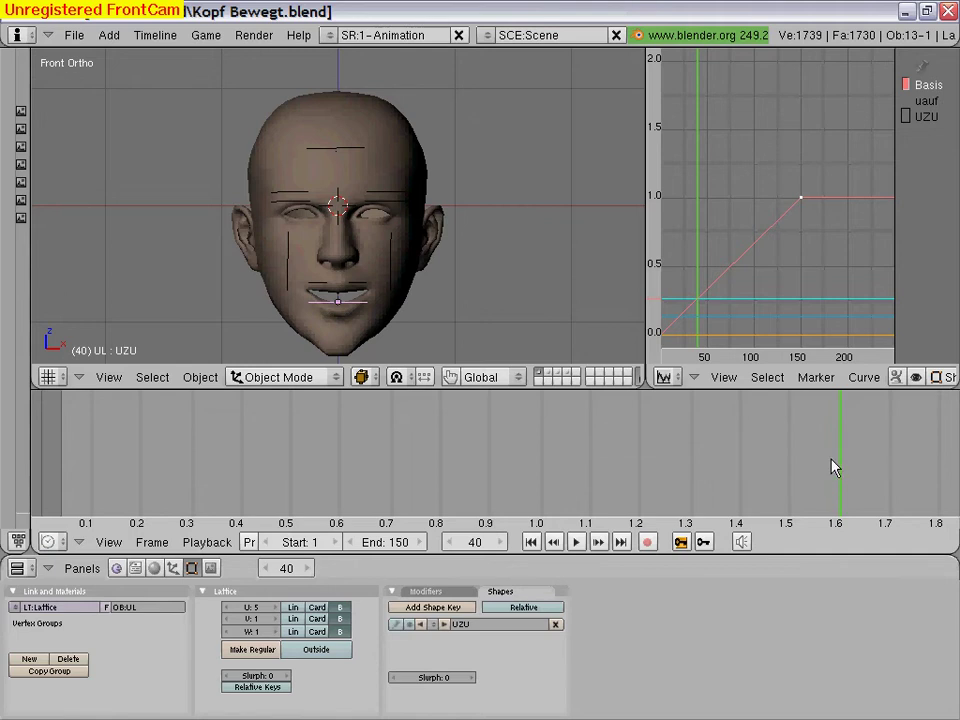
# - Play the lip animation from frame 2, pause it at frame 54, and re-center the timeline
pyautogui.moveTo(835, 467); pyautogui.dragTo(87, 463)
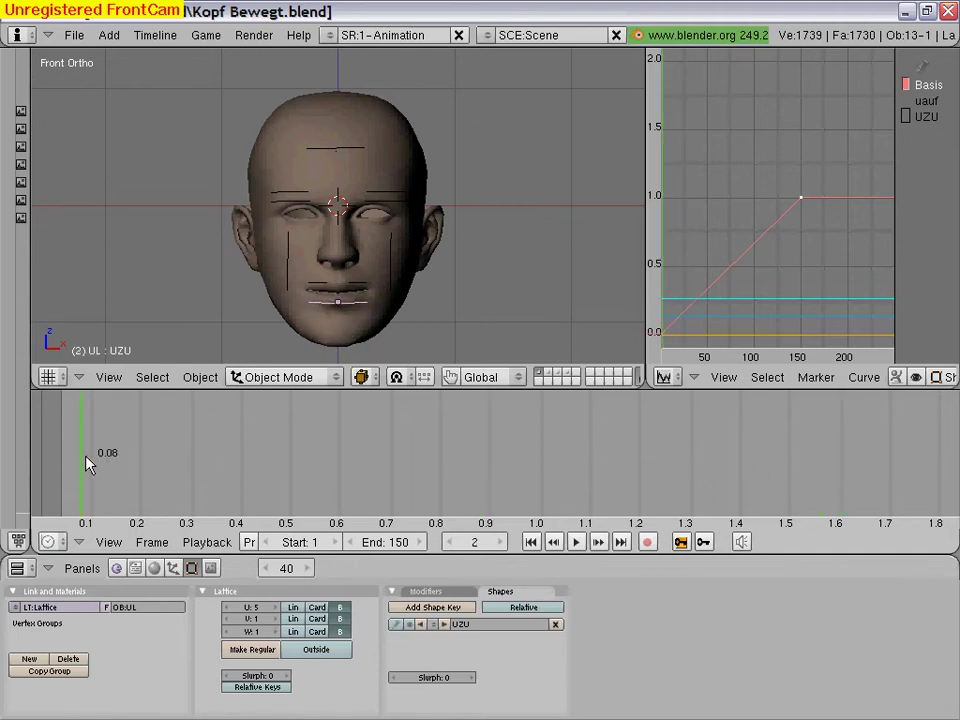
pyautogui.click(575, 542)
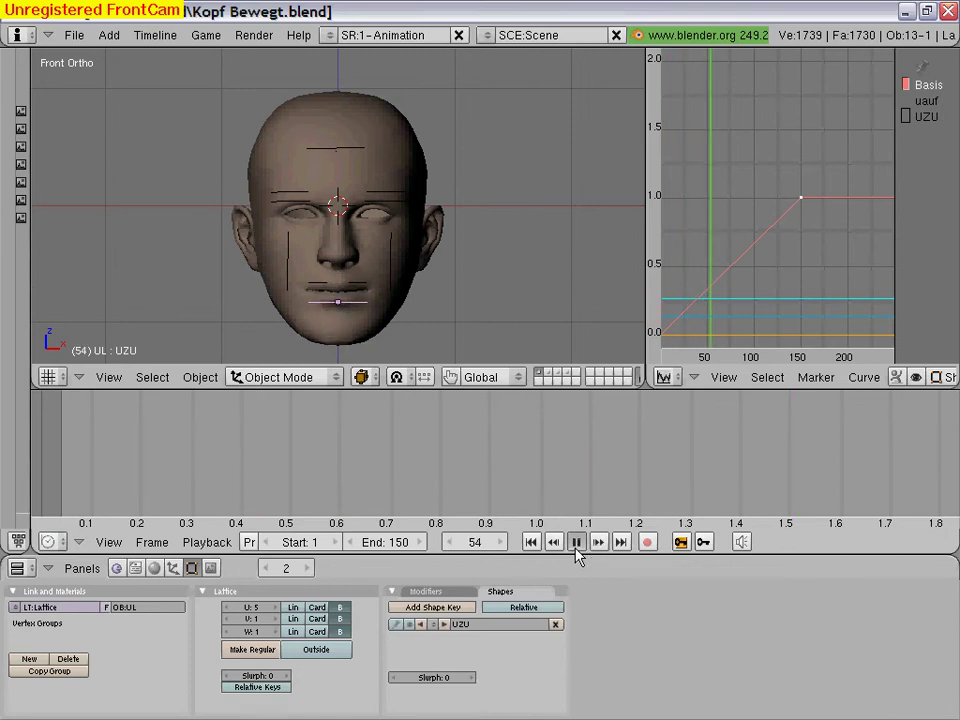
pyautogui.click(576, 545)
pyautogui.scroll(-3, 684, 465)
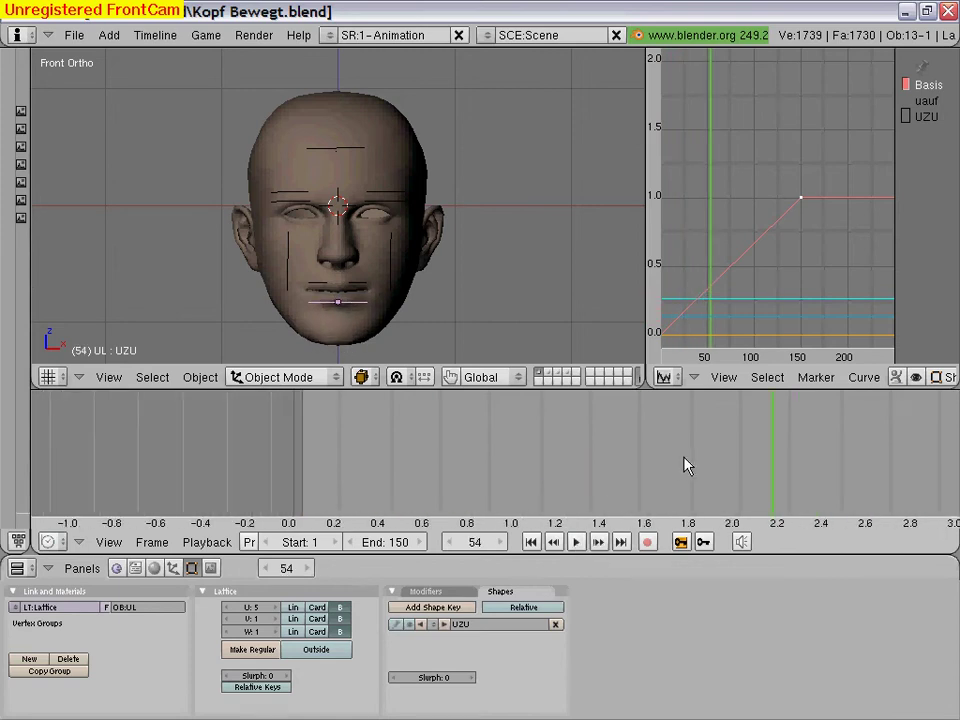
pyautogui.scroll(-1, 685, 466)
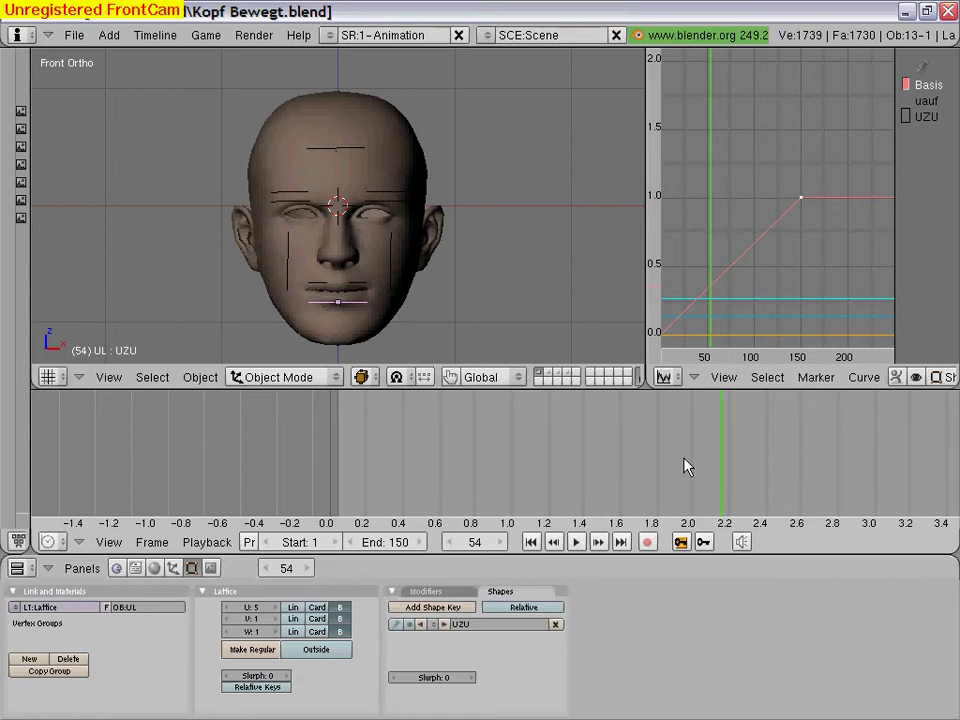
pyautogui.scroll(1, 684, 465)
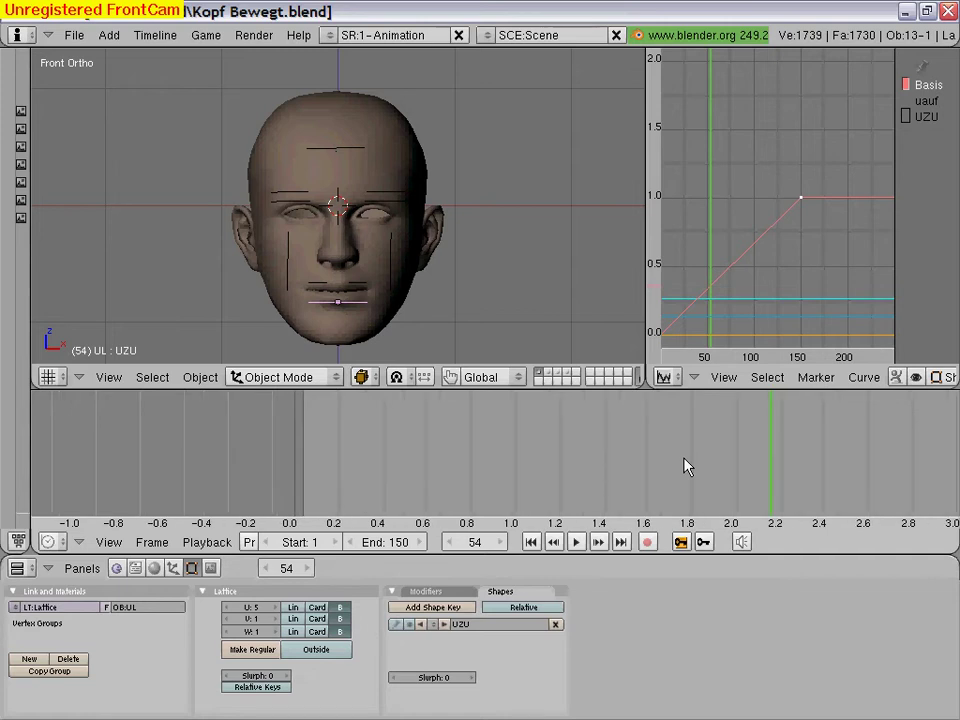
pyautogui.keyDown('ctrl'); pyautogui.scroll(-1, 684, 465); pyautogui.keyUp('ctrl')
pyautogui.keyDown('ctrl'); pyautogui.scroll(-3, 683, 465); pyautogui.keyUp('ctrl')
pyautogui.keyDown('ctrl'); pyautogui.scroll(-1, 683, 465); pyautogui.keyUp('ctrl')
pyautogui.keyDown('ctrl'); pyautogui.scroll(-2, 683, 465); pyautogui.keyUp('ctrl')
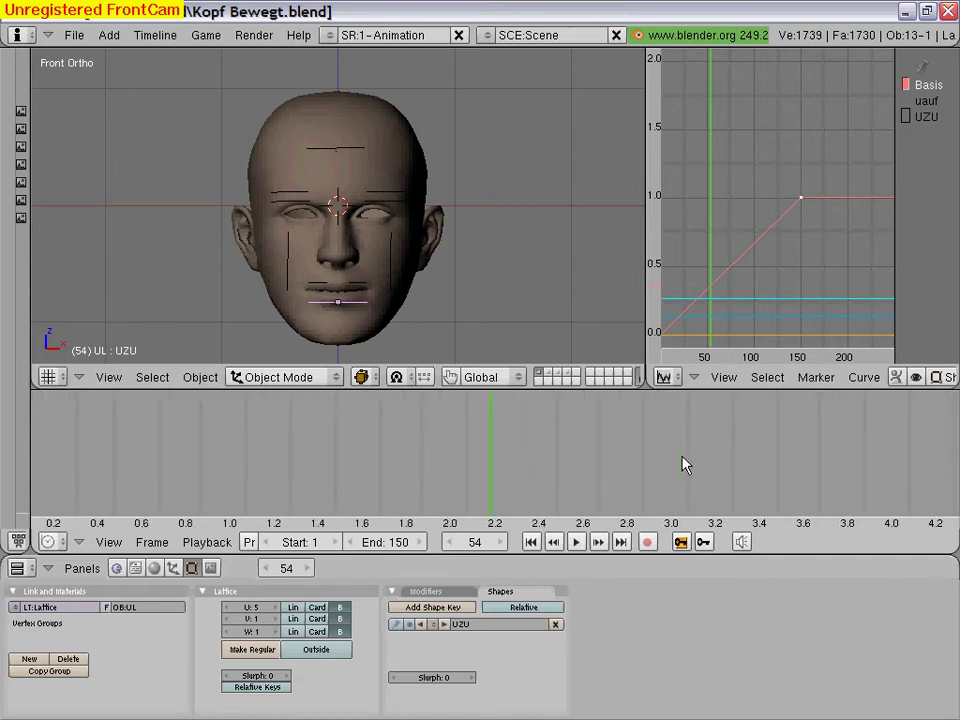
# - Check the mouth shape at frames 55, 50, 20, 40, 55 and 60
pyautogui.click(499, 502)
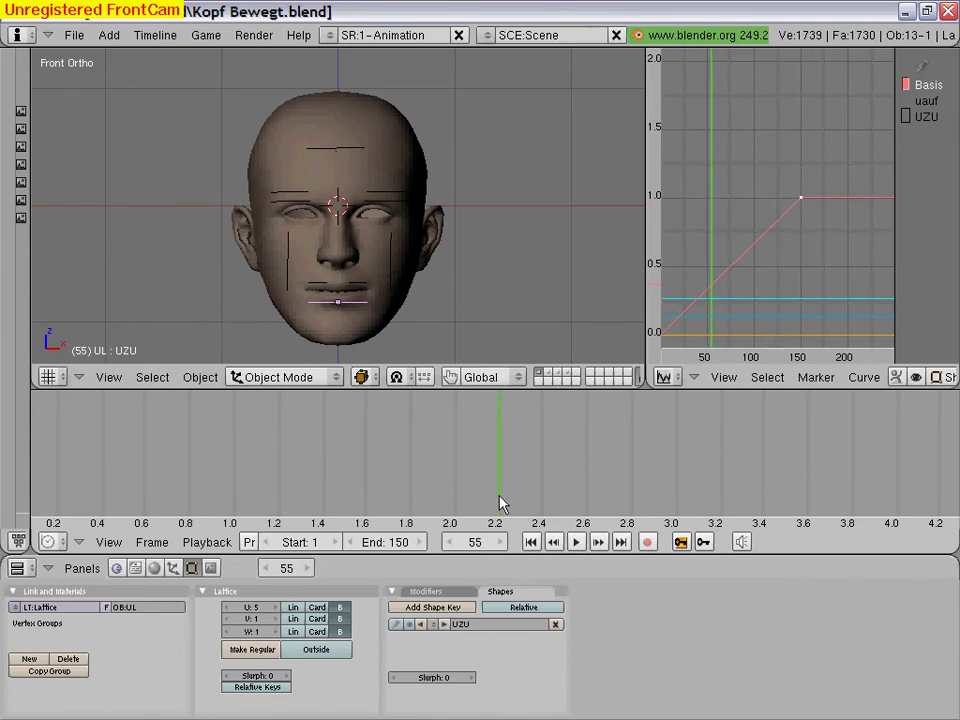
pyautogui.click(458, 498)
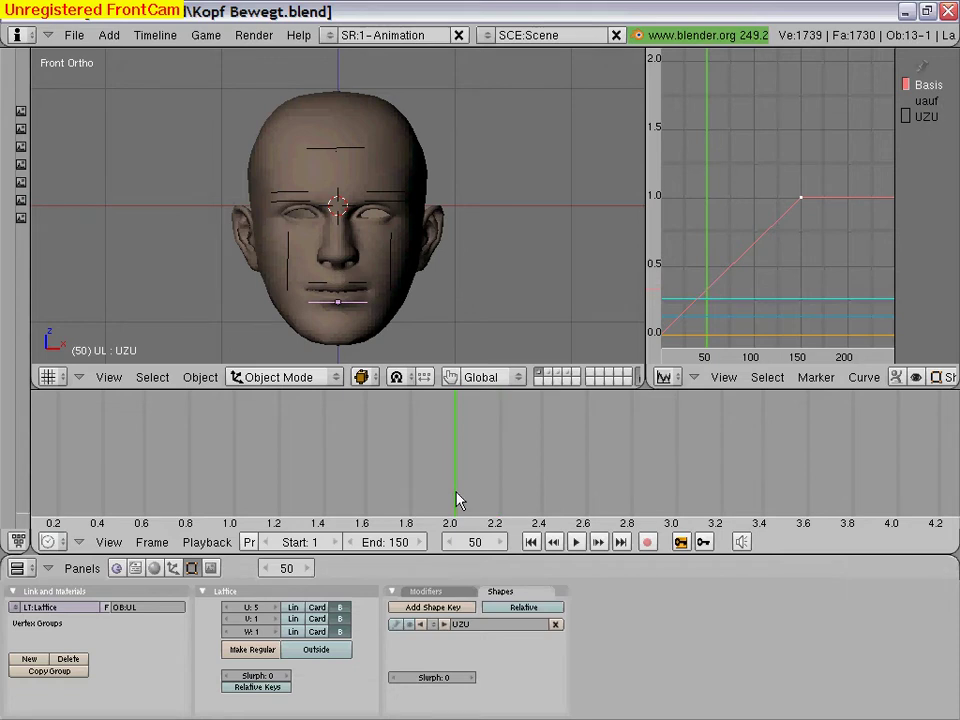
pyautogui.click(193, 495)
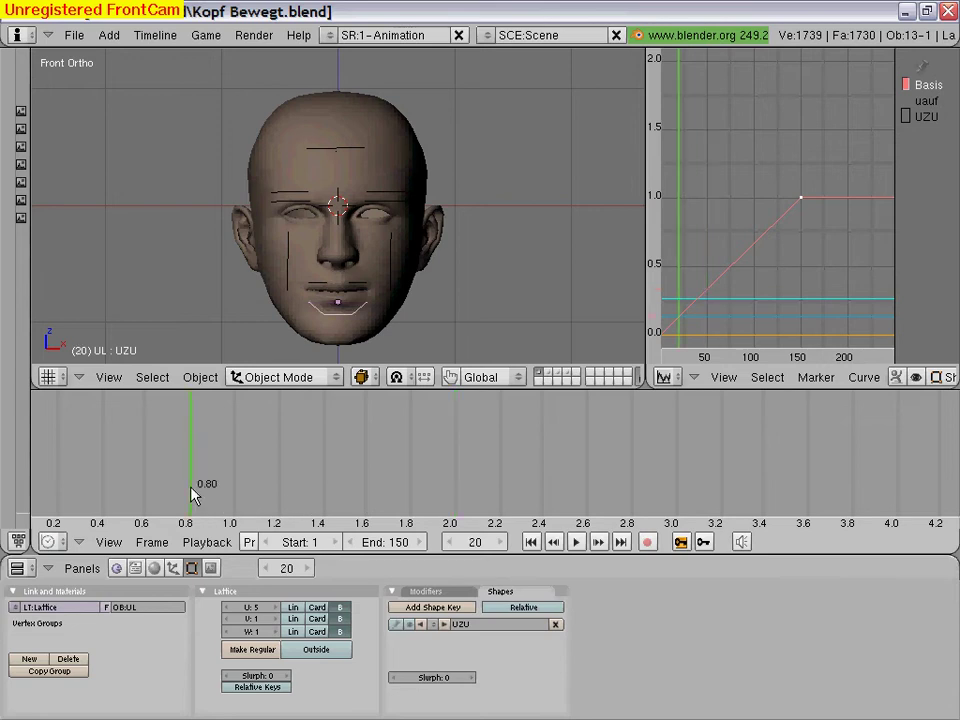
pyautogui.click(367, 470)
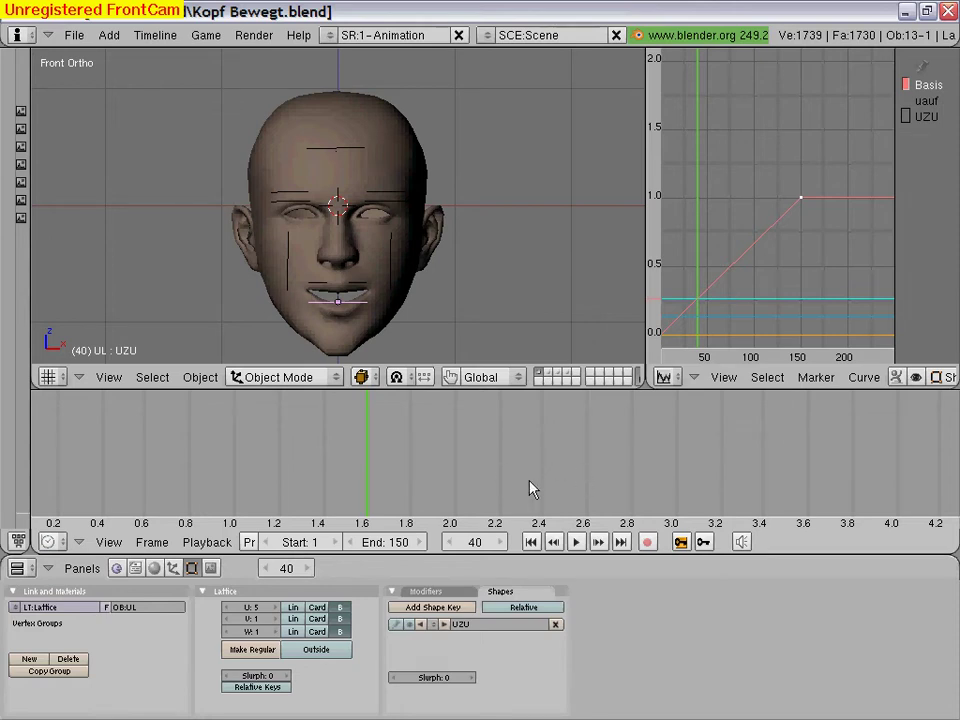
pyautogui.click(499, 482)
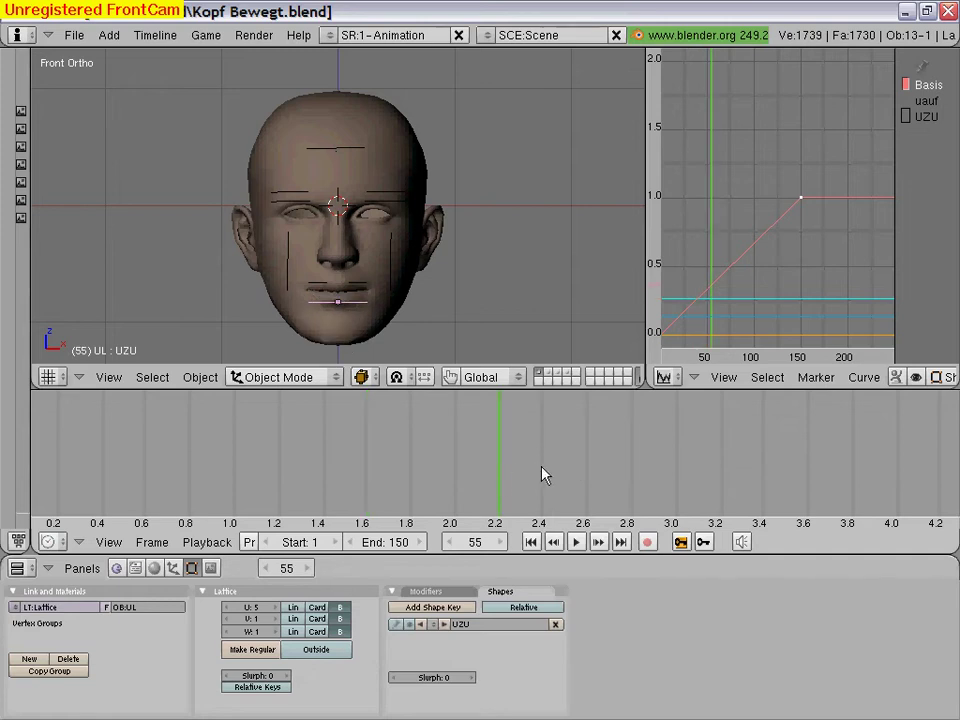
pyautogui.click(543, 475)
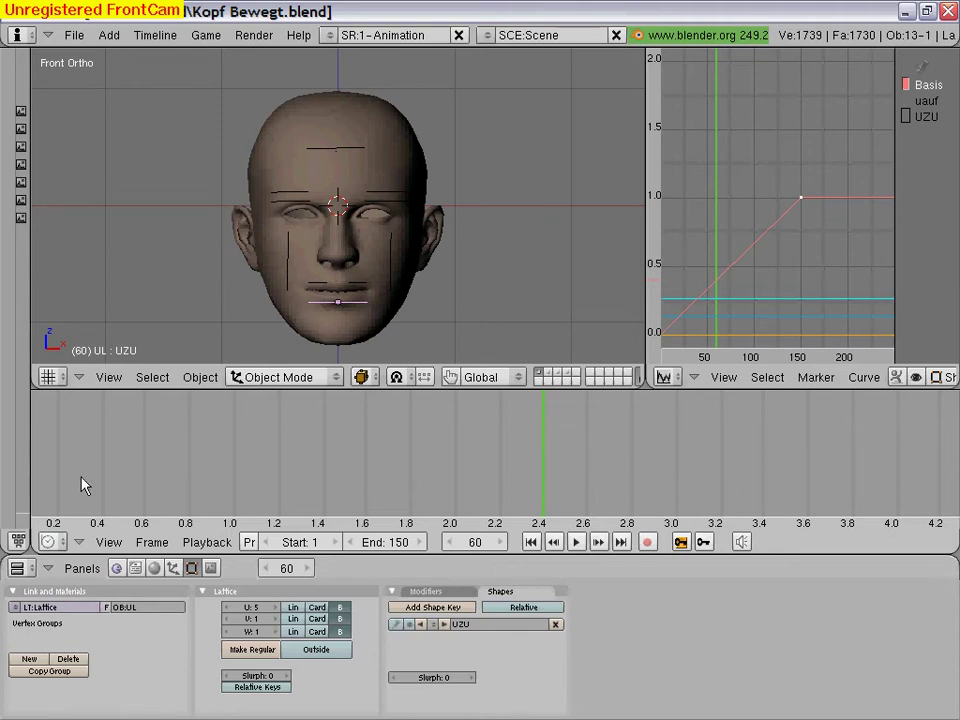
# - Step back to frame 59, then set the current frame to 1
pyautogui.click(448, 543)
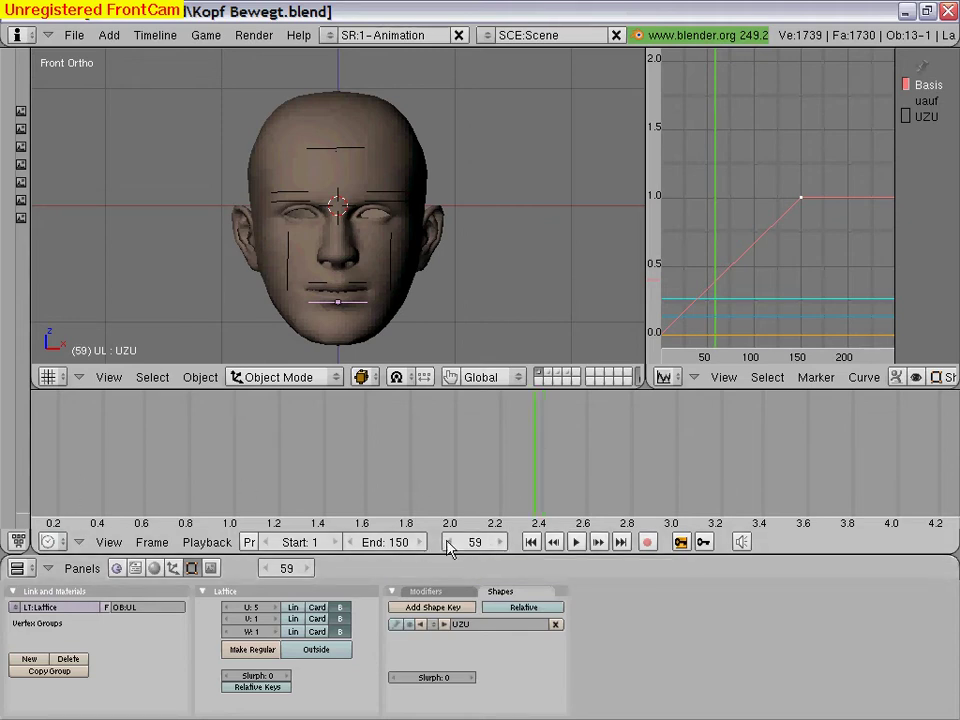
pyautogui.click(453, 542)
pyautogui.write('1')
pyautogui.press('Return')
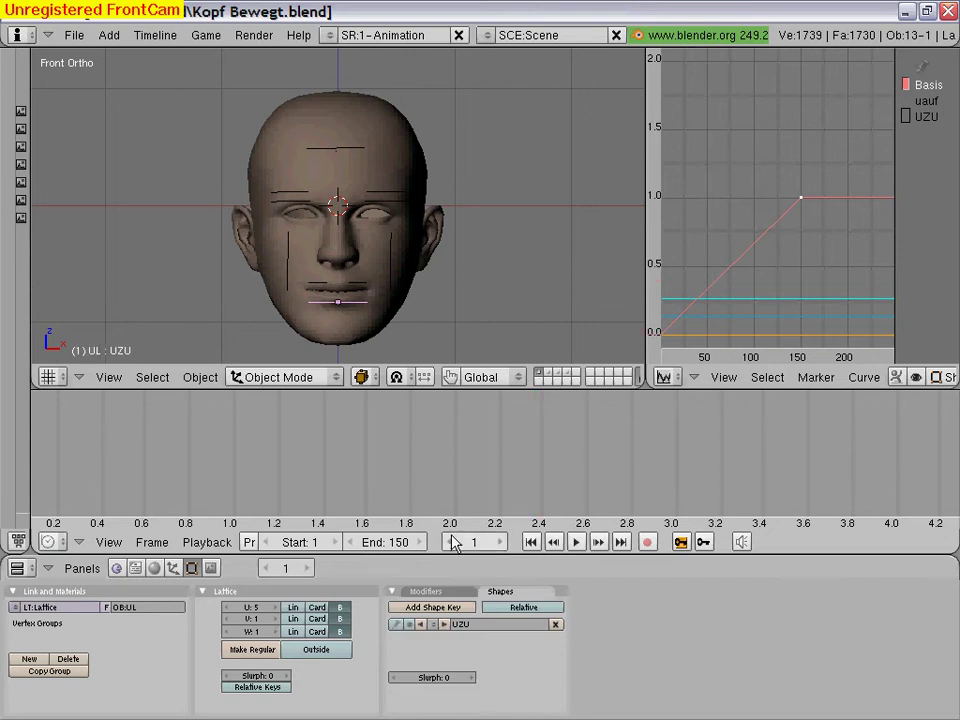
pyautogui.scroll(-1, 483, 457)
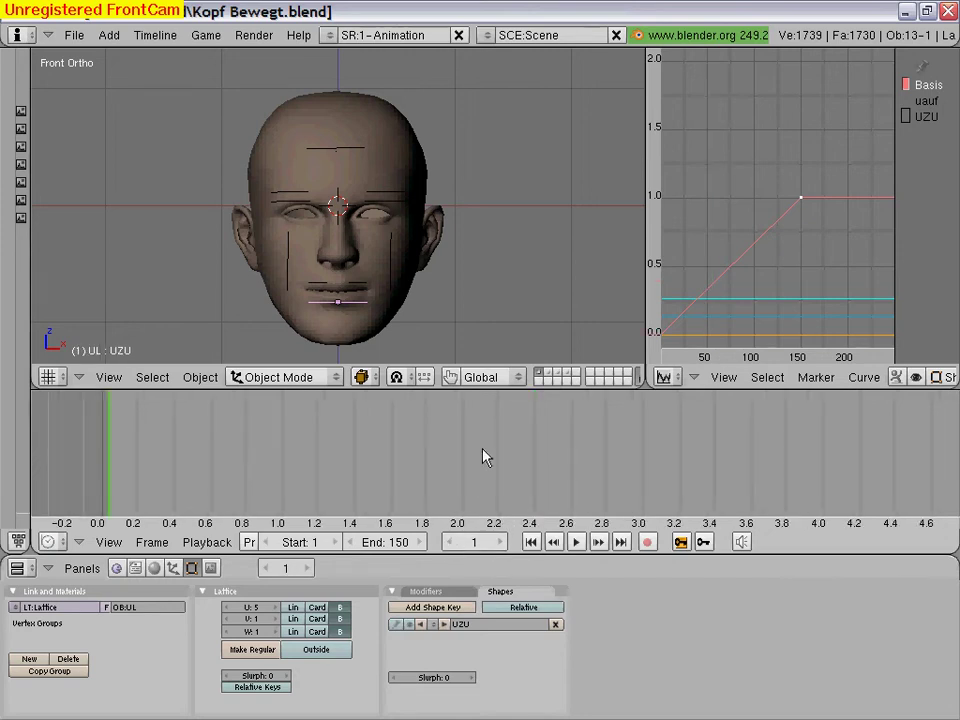
# - At frame 20, raise the upper-lip lattice OL's points 0.0564 along Z in Edit Mode
pyautogui.rightClick(365, 290)
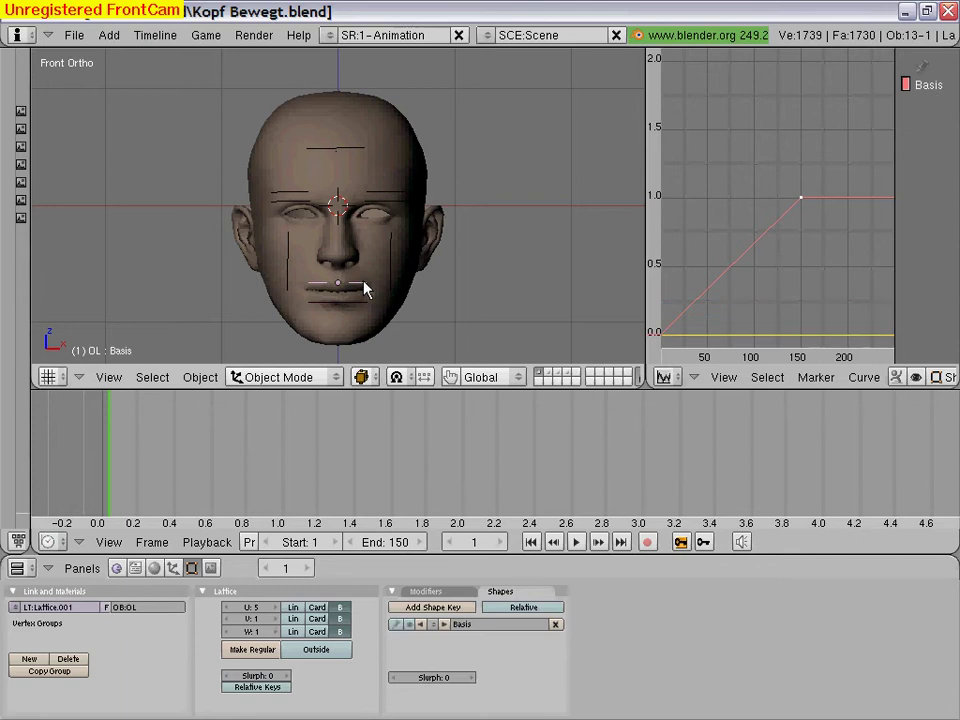
pyautogui.click(247, 484)
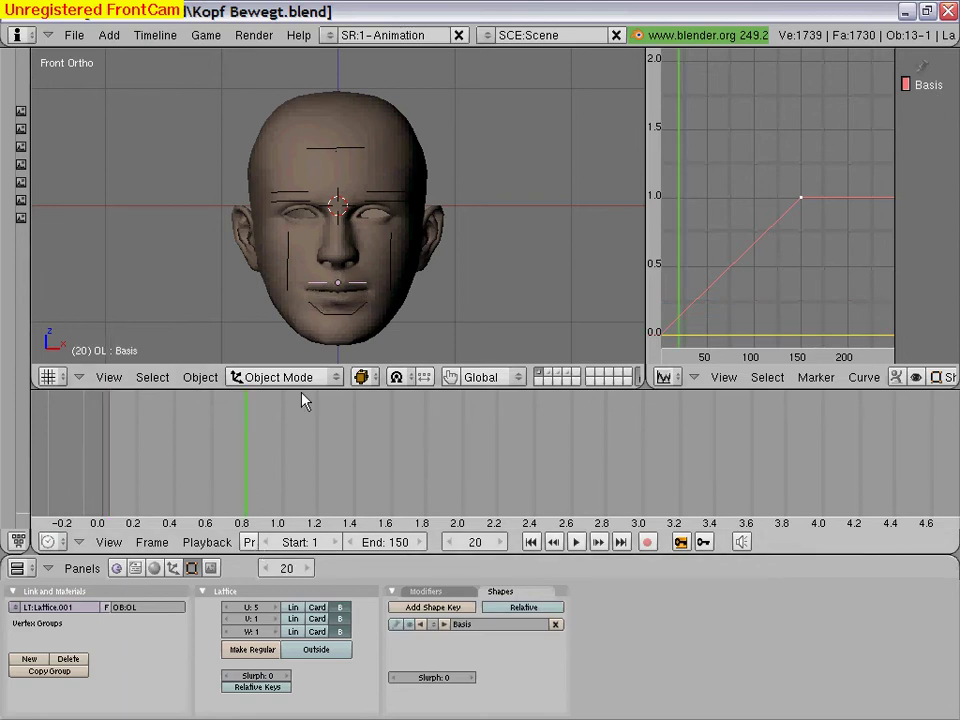
pyautogui.click(338, 378)
pyautogui.click(315, 341)
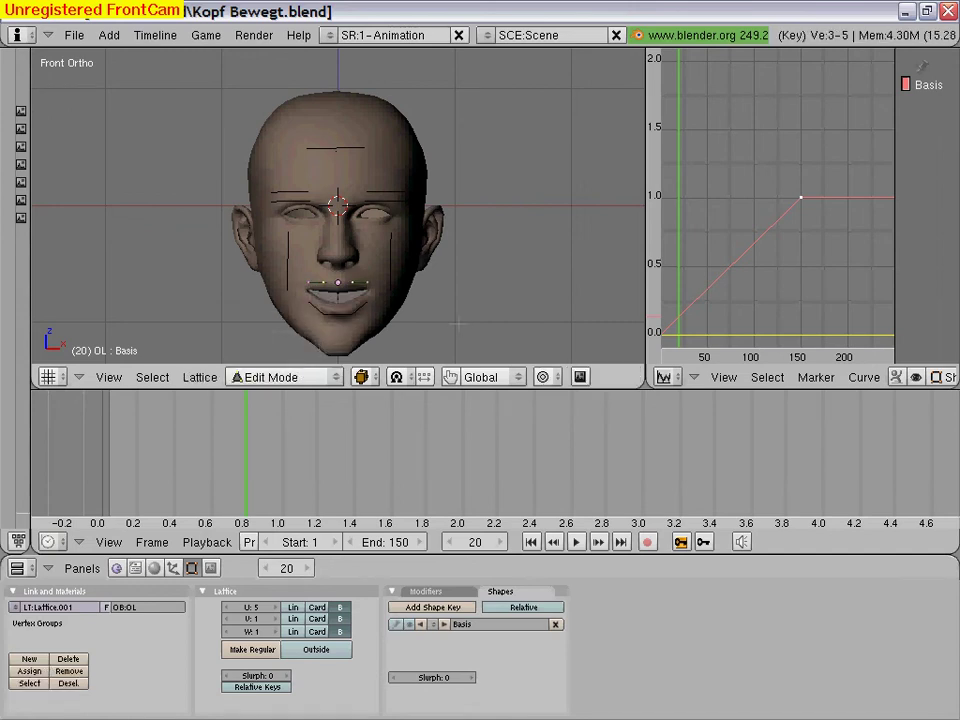
pyautogui.press('g')
pyautogui.press('z')
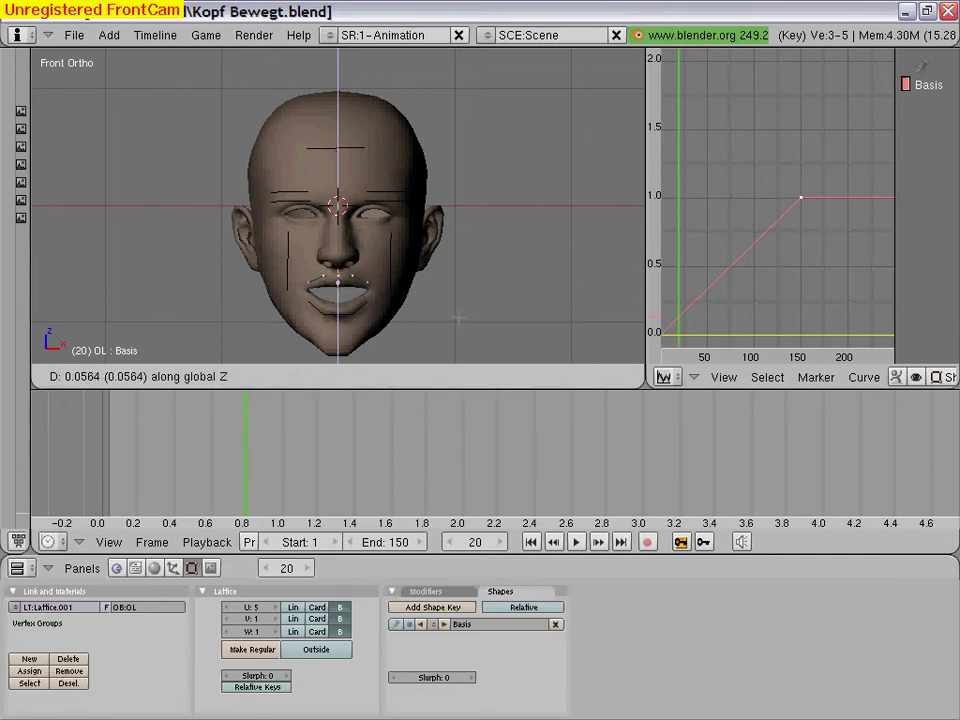
pyautogui.click(457, 318)
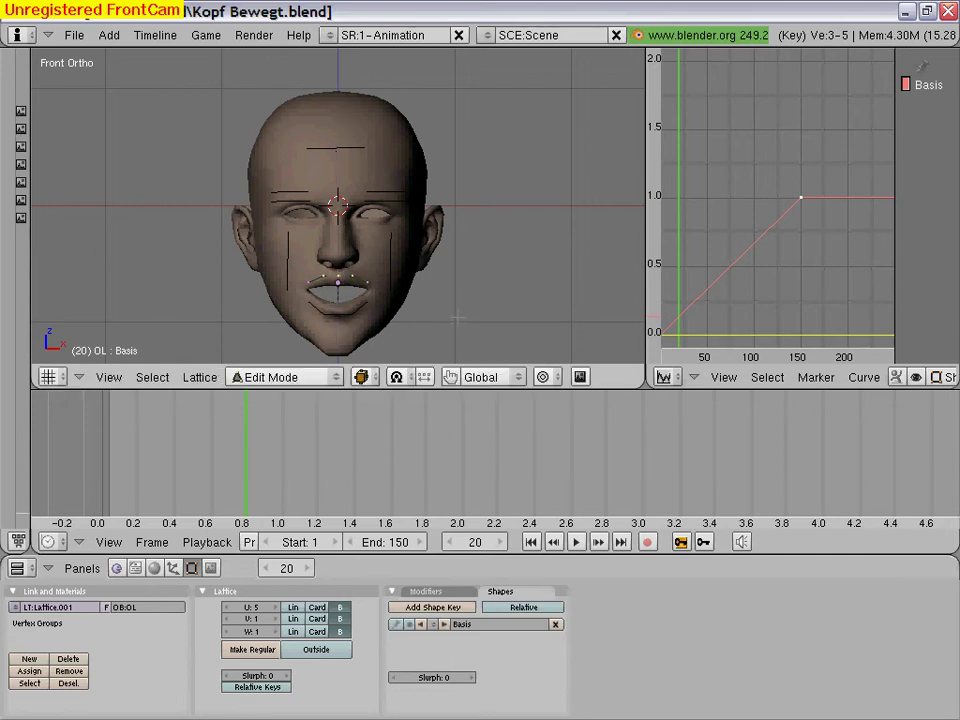
# - Key the raised shape as lattice Key 1 and return to Object Mode
pyautogui.press('i')
pyautogui.click(684, 545)
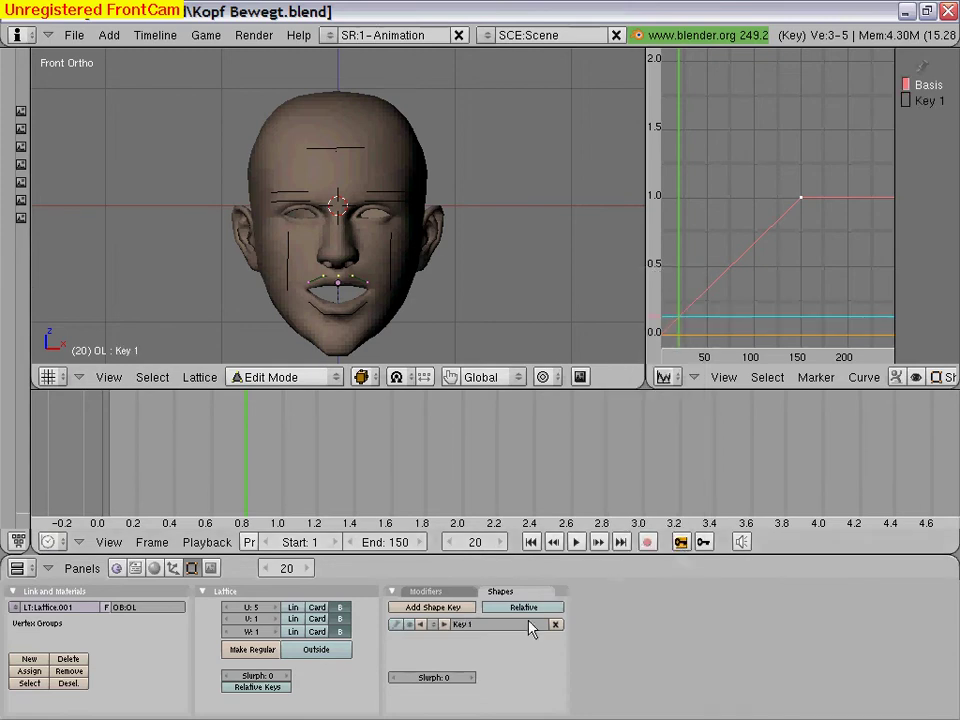
pyautogui.click(337, 377)
pyautogui.click(337, 362)
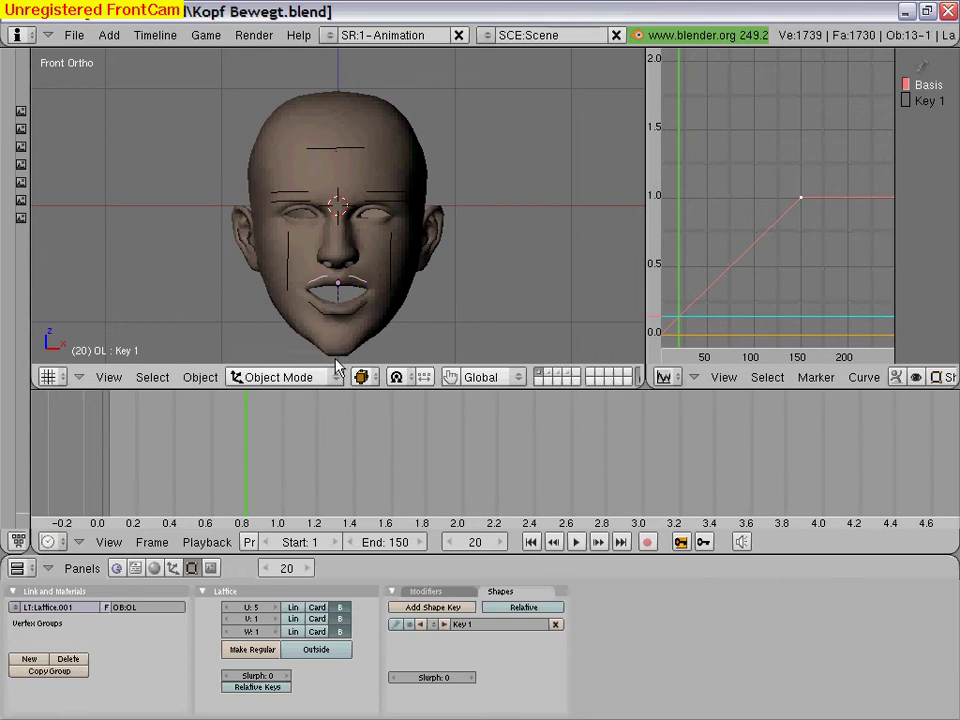
# - At frame 40, key the OL lattice's closed Basis shape as Key 2
pyautogui.click(392, 487)
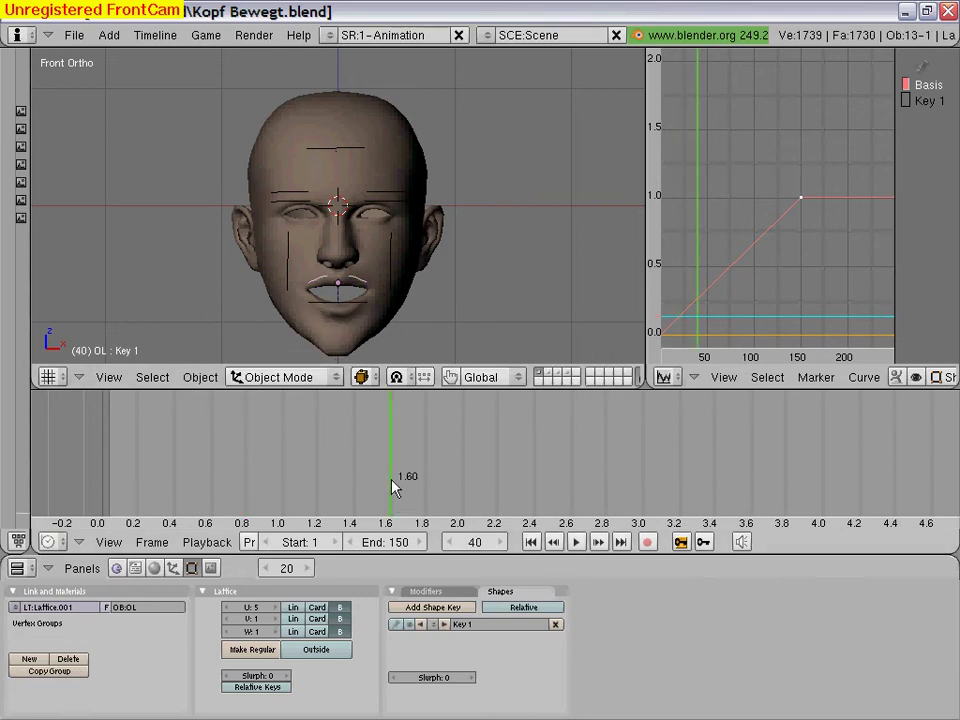
pyautogui.click(433, 624)
pyautogui.click(440, 614)
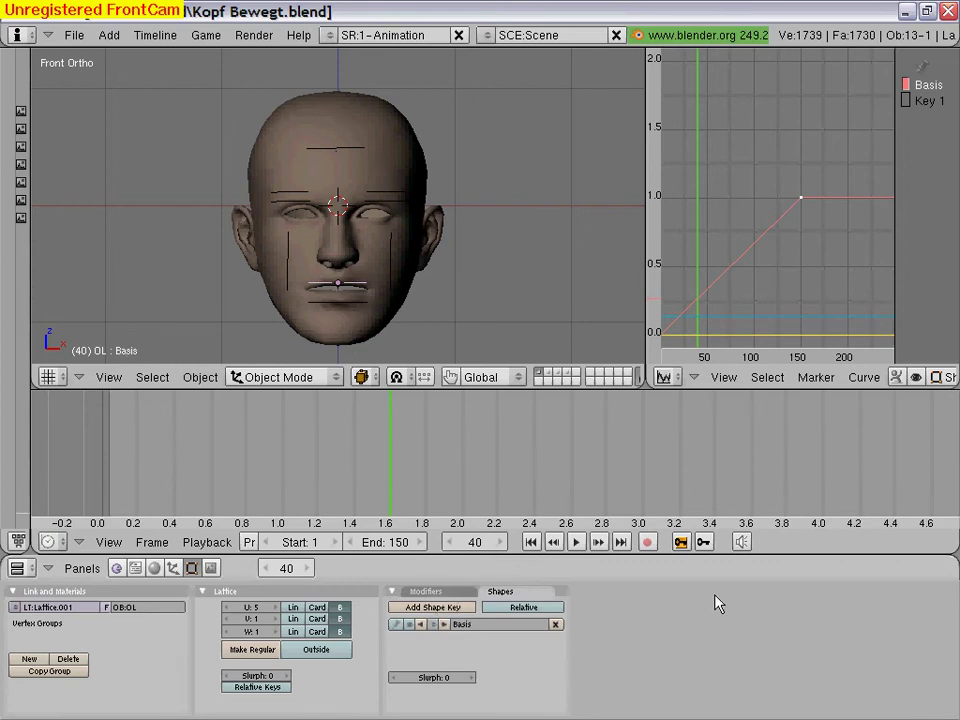
pyautogui.click(683, 545)
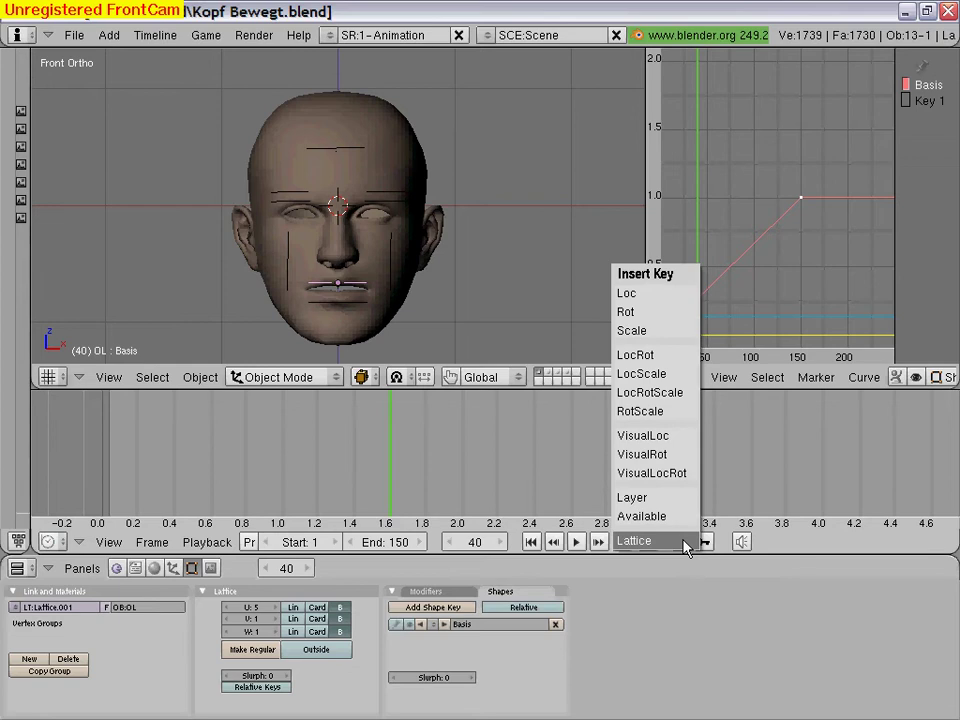
pyautogui.click(683, 540)
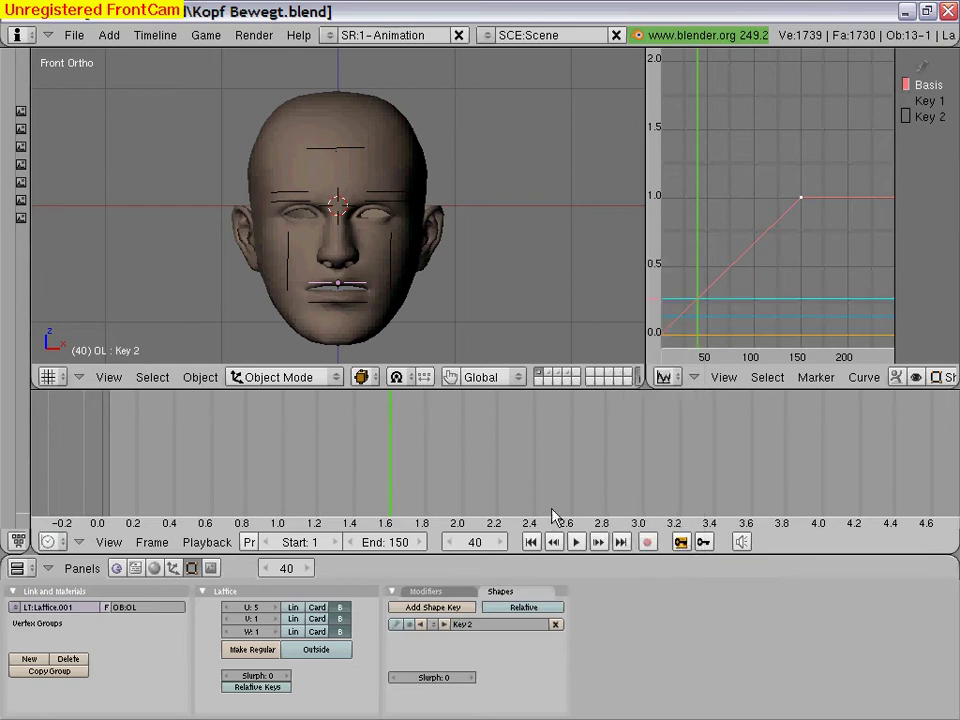
# - Play back the mouth animation from frame 3, then move to frame 60 to restore Key 1
pyautogui.moveTo(392, 469); pyautogui.dragTo(127, 472)
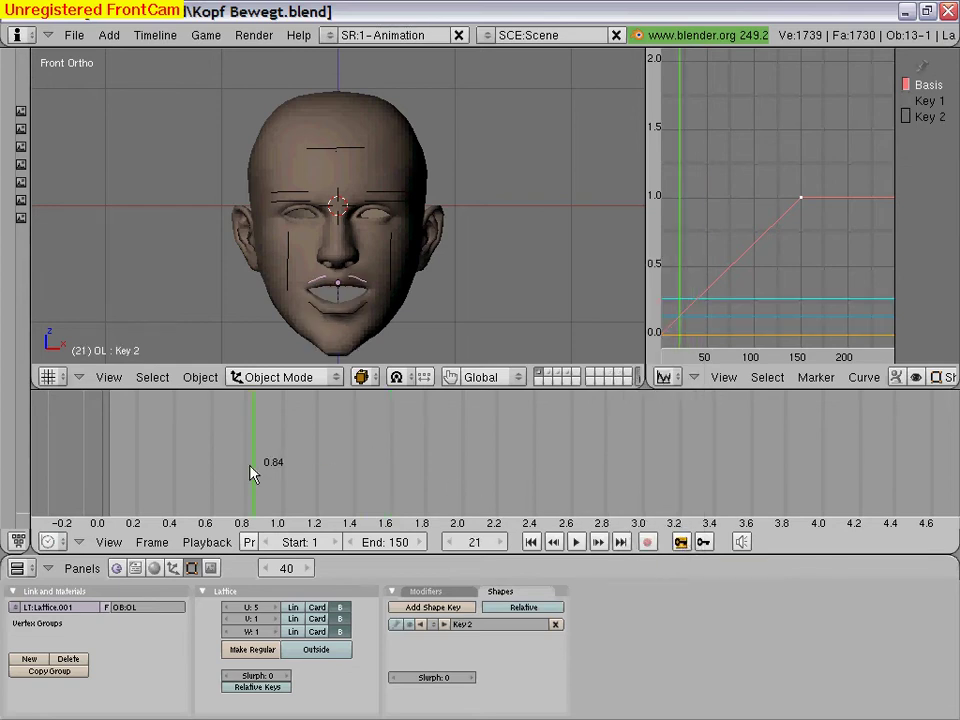
pyautogui.click(576, 542)
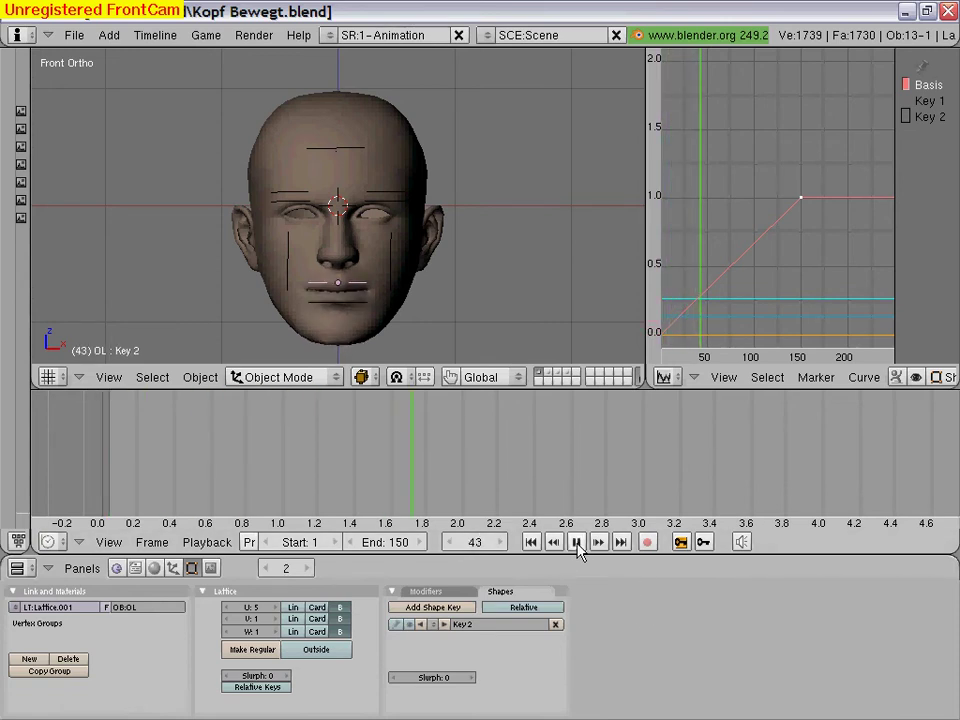
pyautogui.click(577, 543)
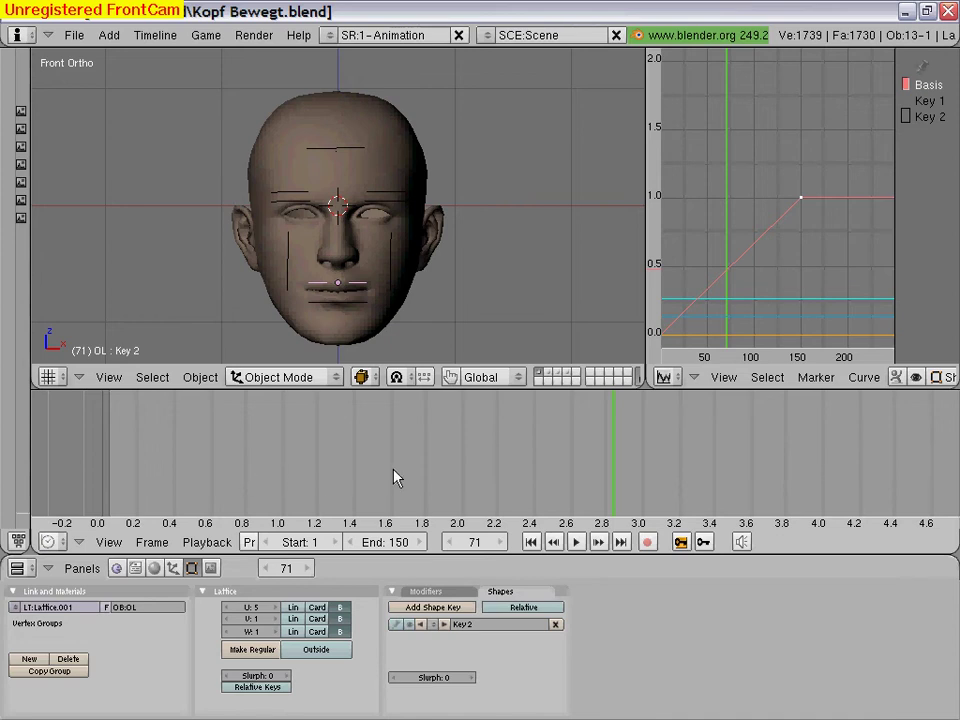
pyautogui.click(537, 473)
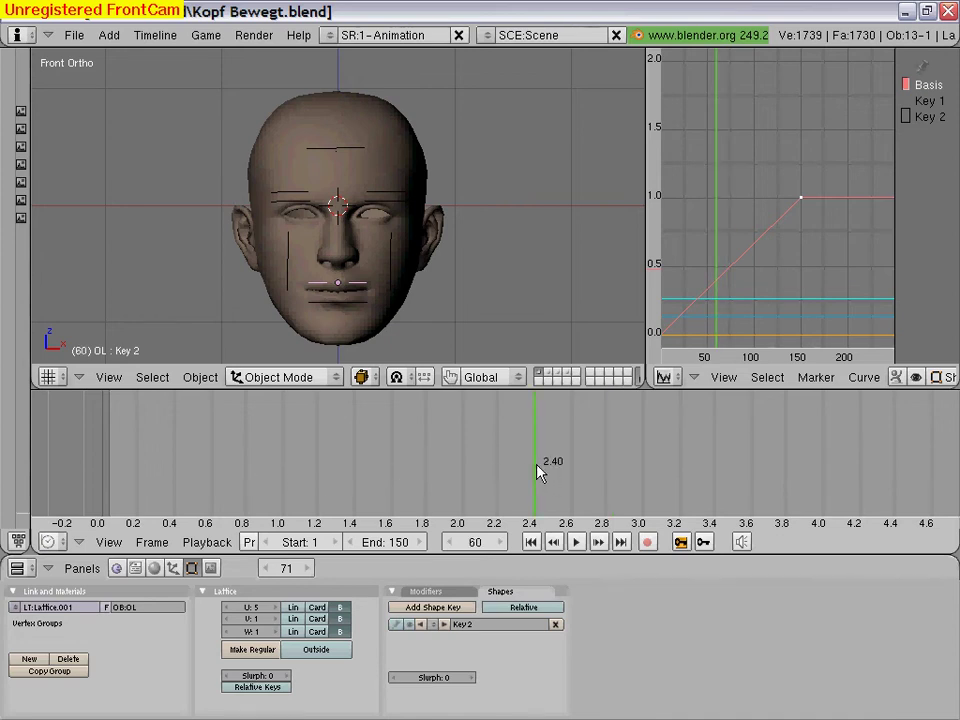
pyautogui.click(433, 625)
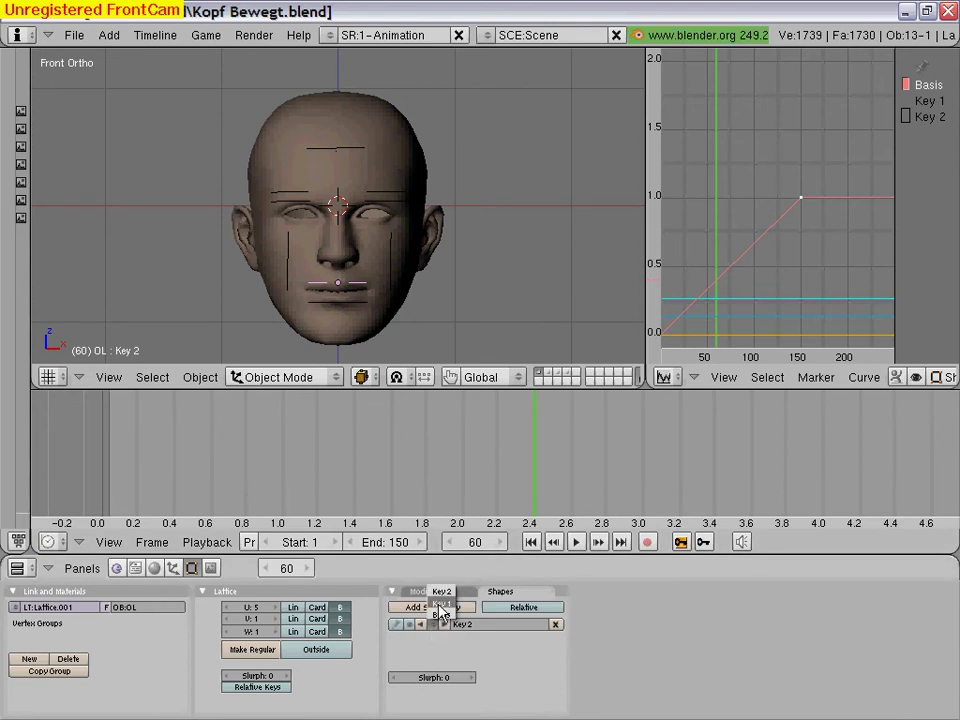
# - Key the open-mouth Key 1 shape at frame 60 as Key 3, then select the UL lattice
pyautogui.click(440, 605)
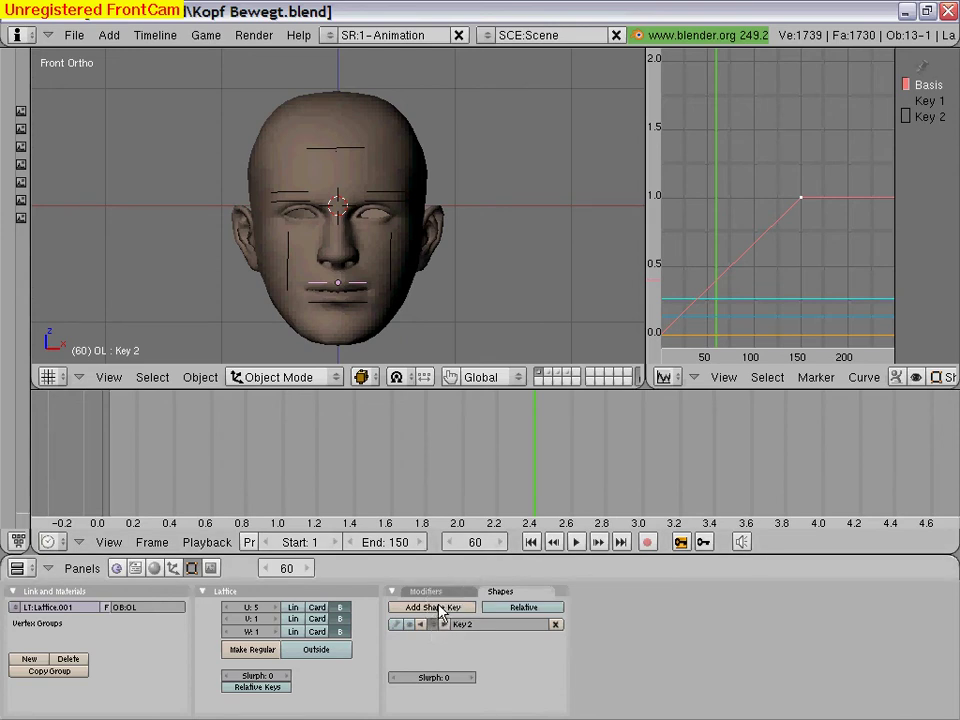
pyautogui.click(681, 542)
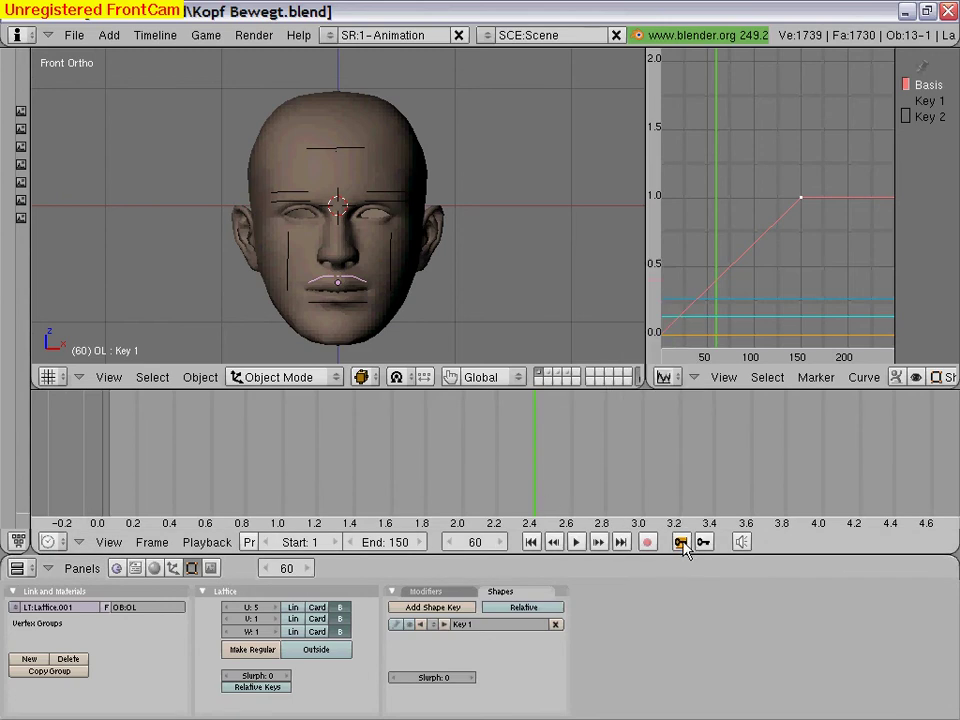
pyautogui.click(681, 542)
pyautogui.click(681, 540)
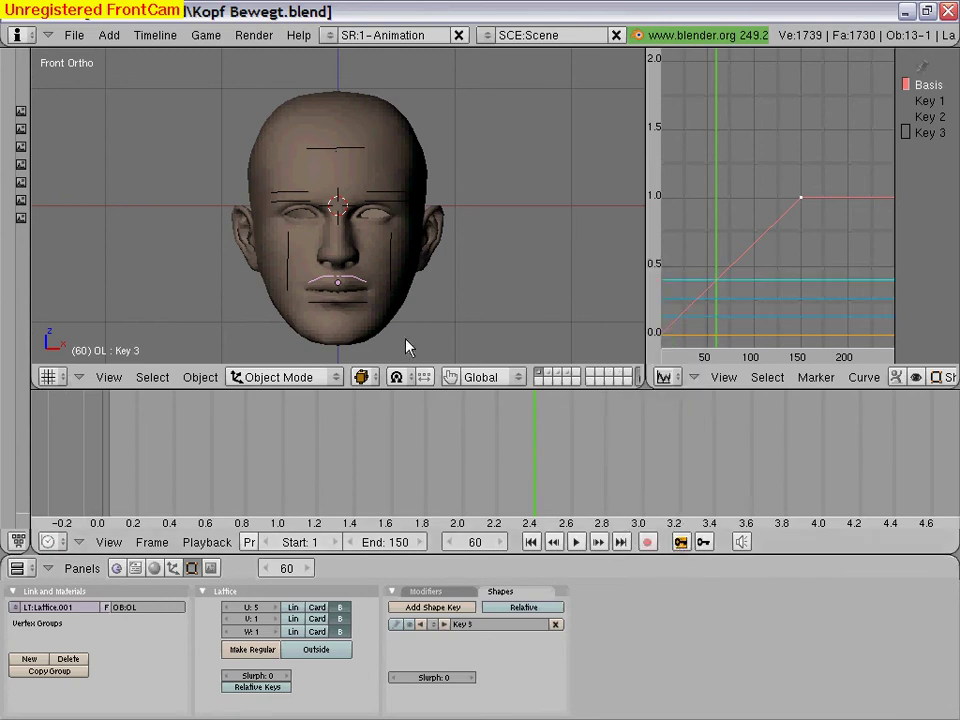
pyautogui.rightClick(350, 306)
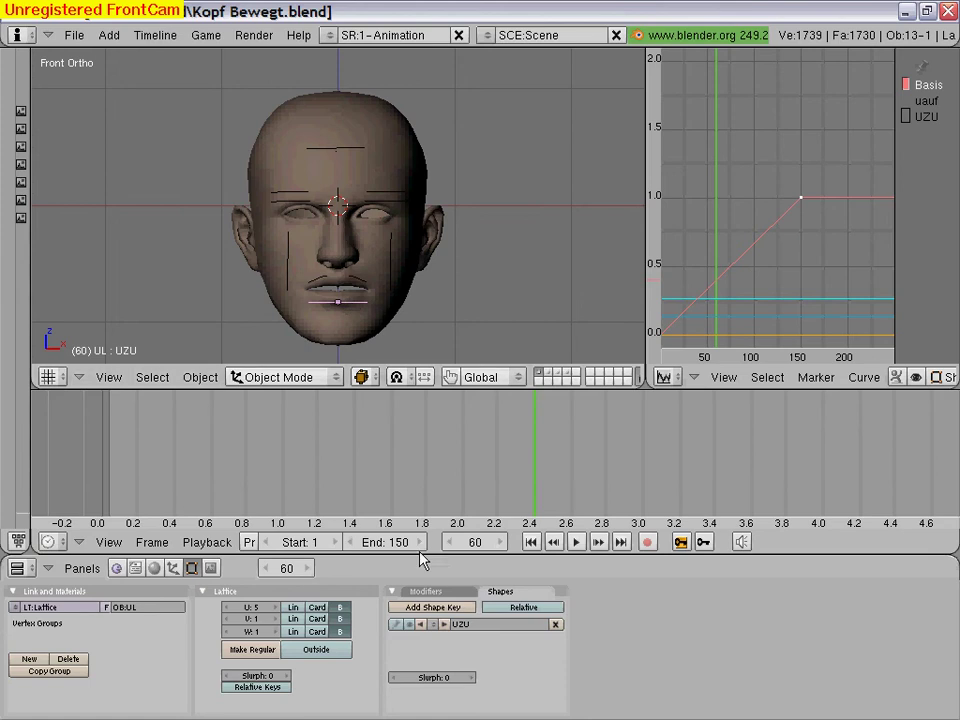
pyautogui.click(433, 628)
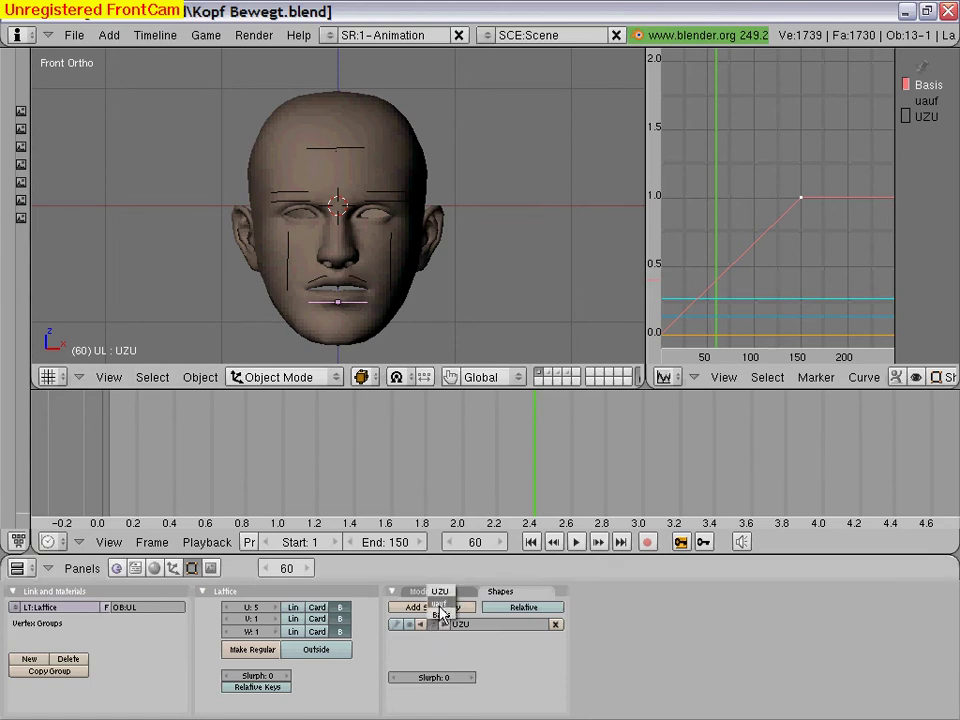
# - Switch the UL lattice to its uauf shape and key it as Key 3 at frame 60
pyautogui.click(440, 607)
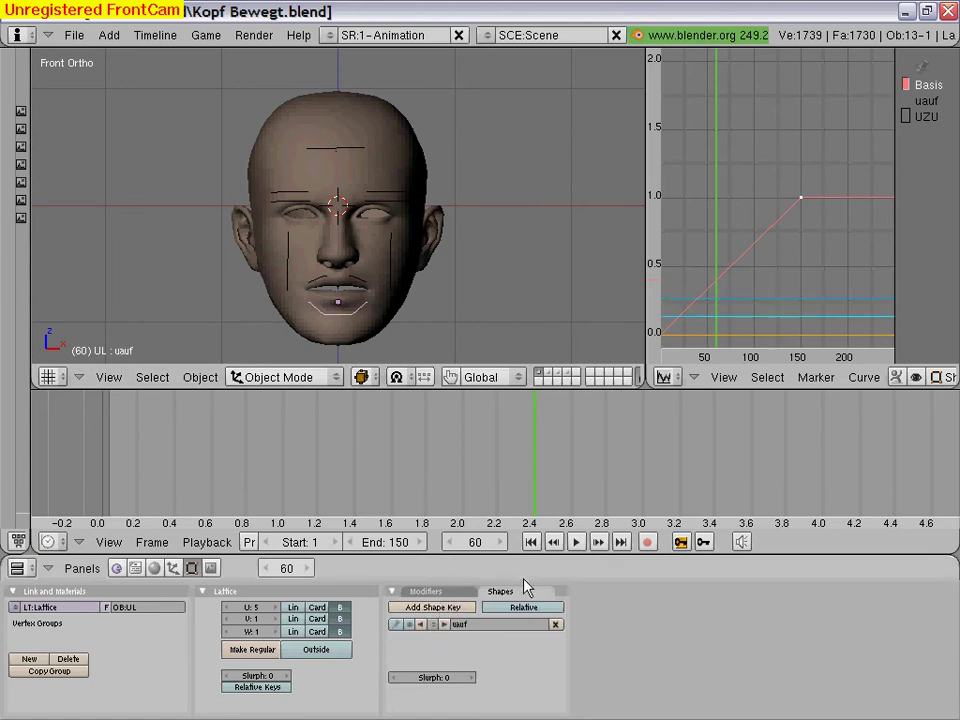
pyautogui.click(681, 543)
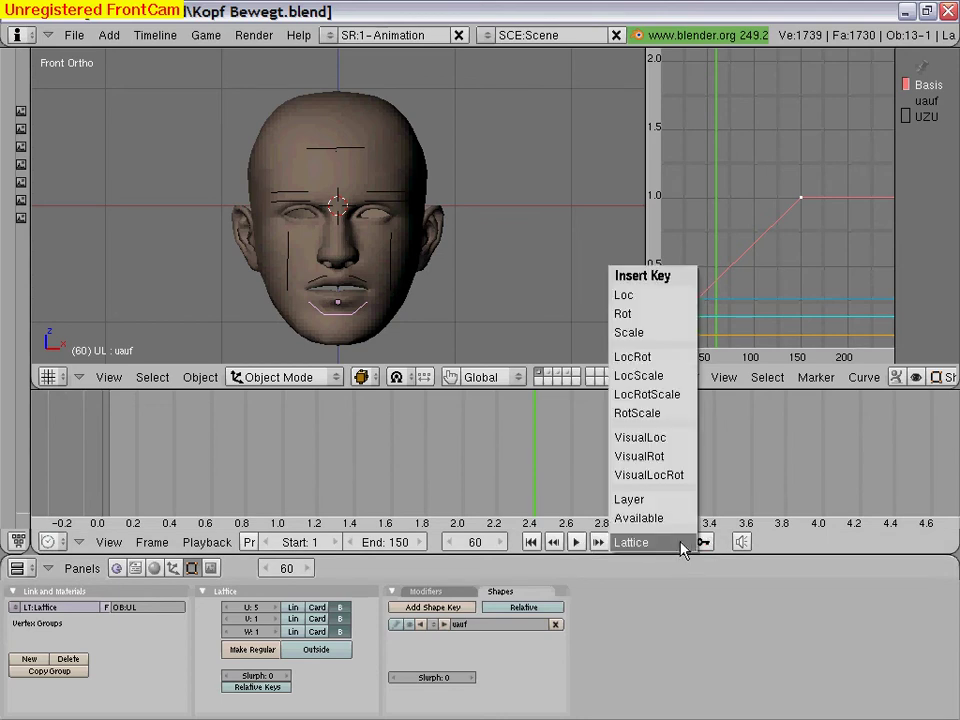
pyautogui.click(680, 542)
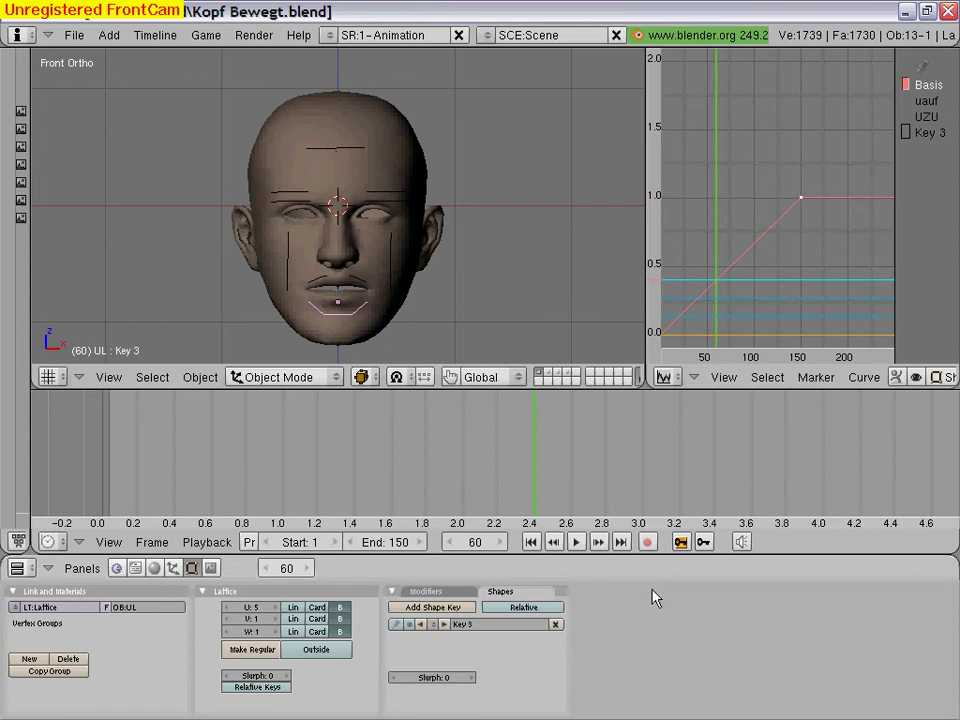
# - At frame 80, key the UL lattice's closed-mouth UZU shape as Key 4
pyautogui.click(211, 502)
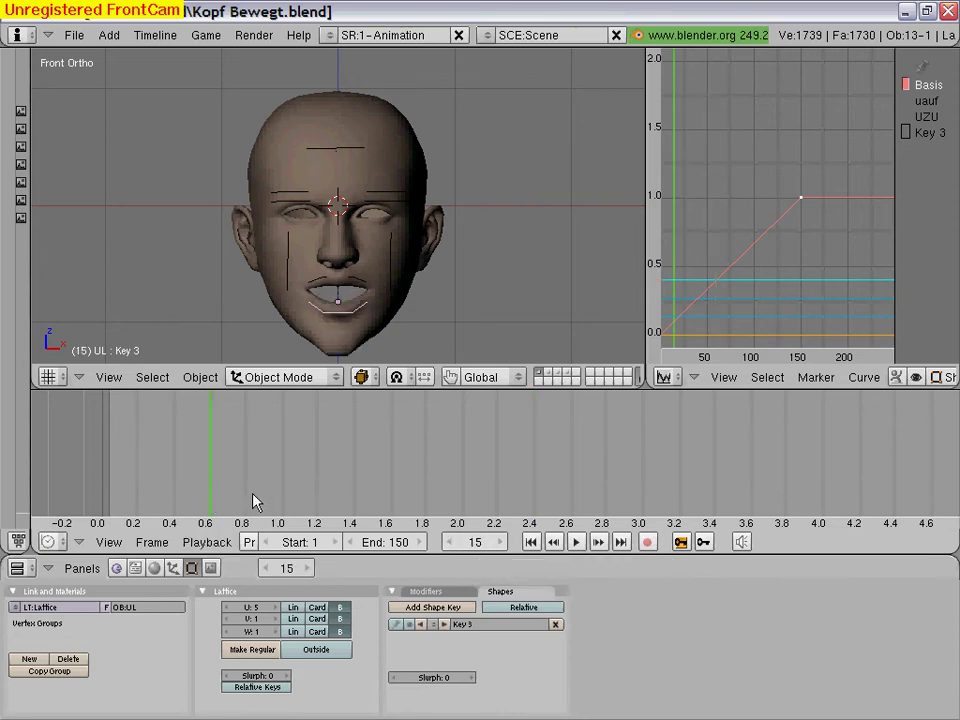
pyautogui.click(249, 490)
pyautogui.click(465, 546)
pyautogui.write('80')
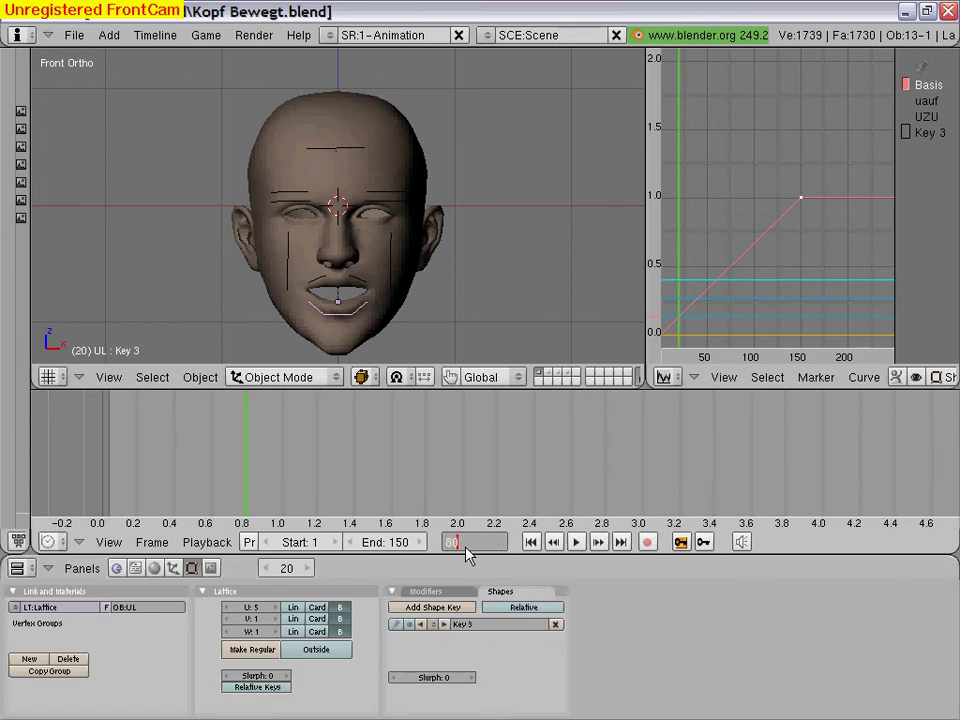
pyautogui.press('Return')
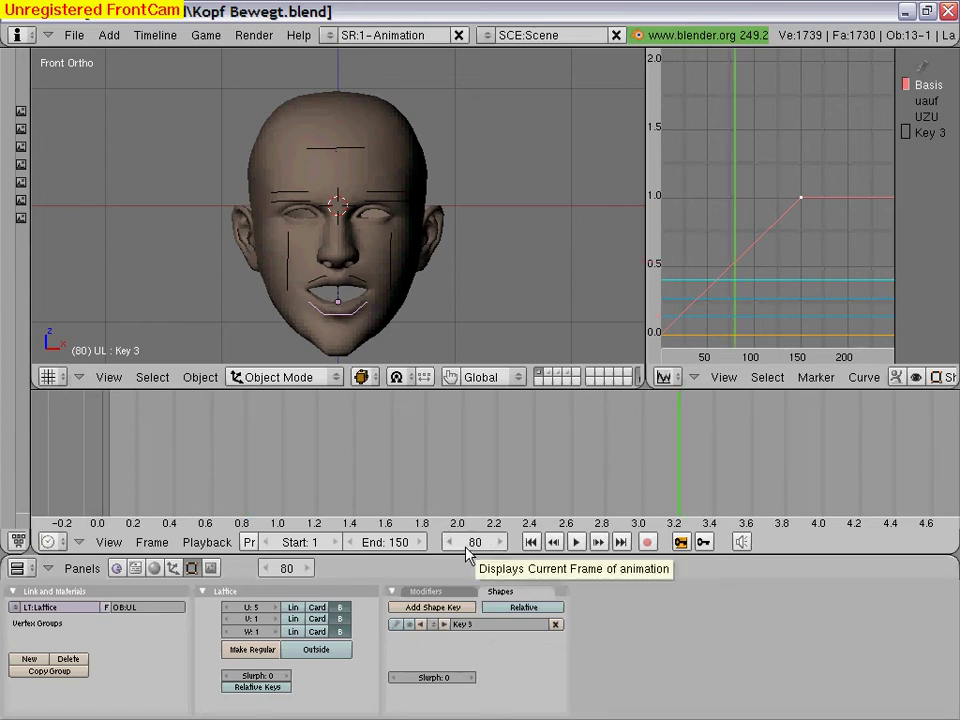
pyautogui.click(437, 626)
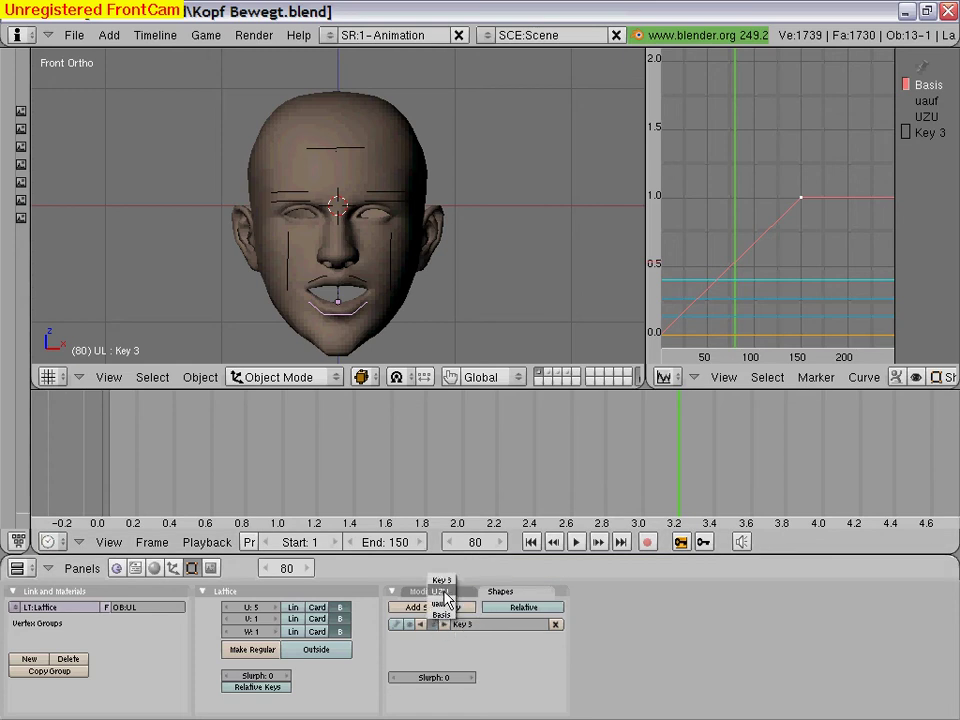
pyautogui.click(445, 591)
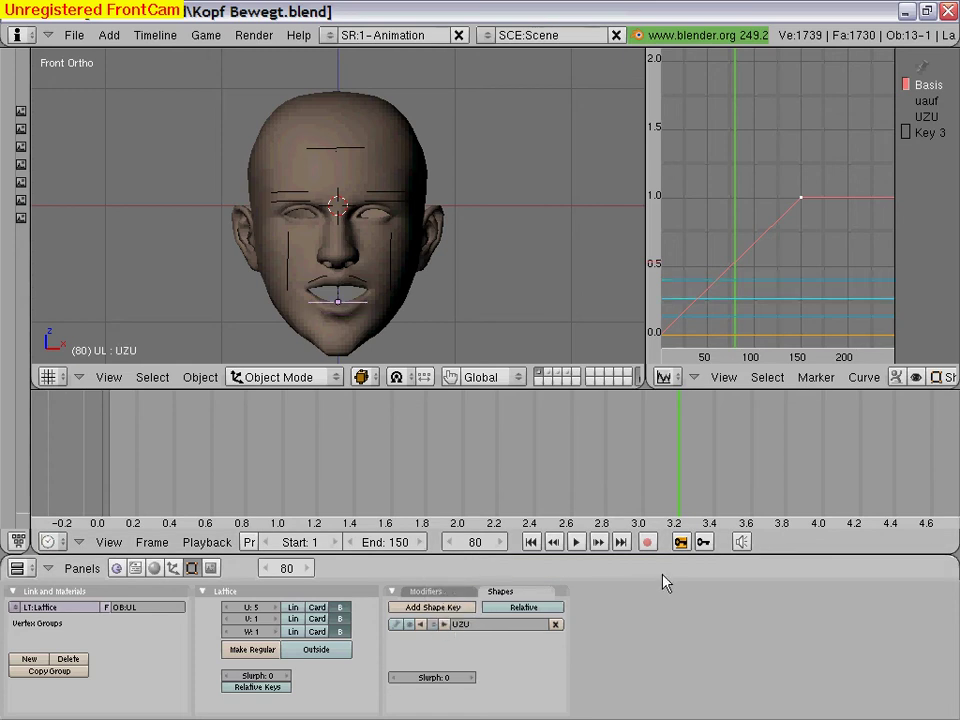
pyautogui.click(680, 544)
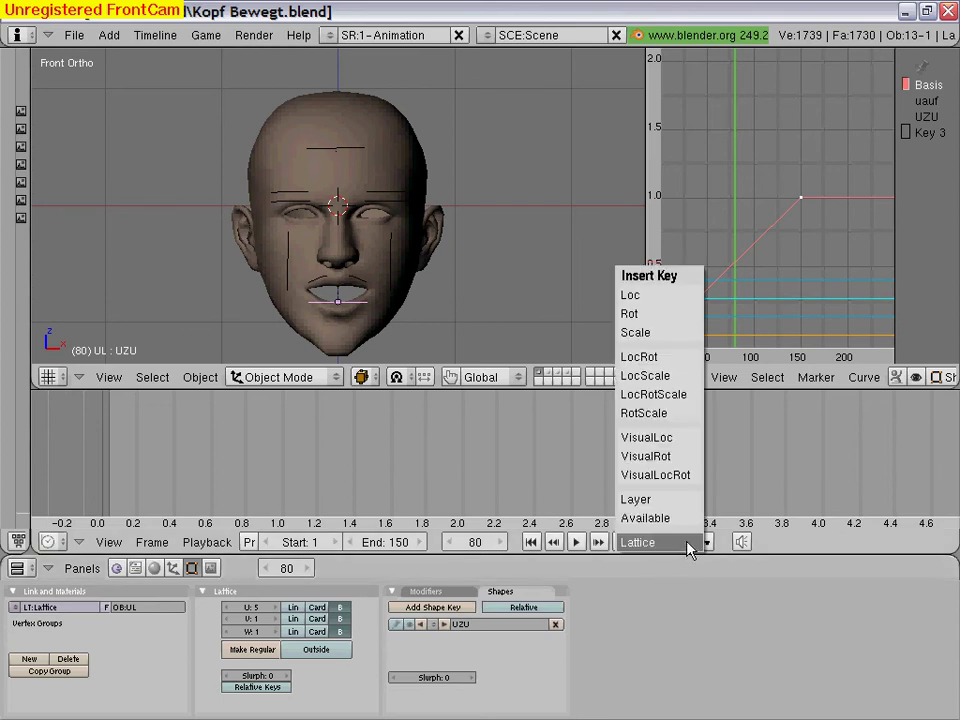
pyautogui.click(679, 545)
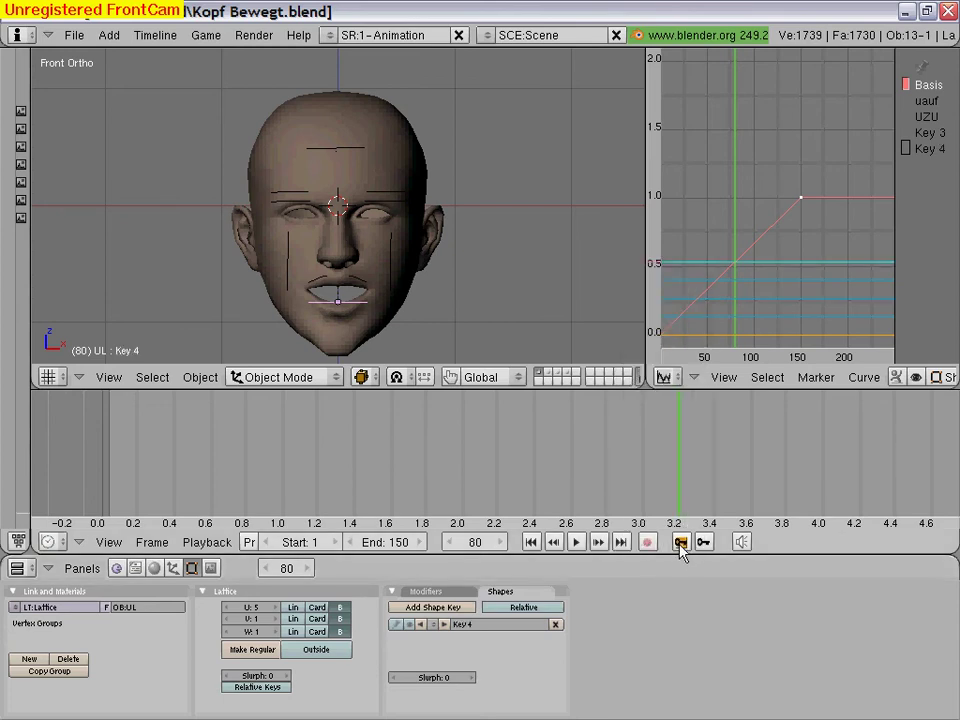
# - Select the OL lip lattice and key its Basis shape as Key 4 at frame 80
pyautogui.rightClick(356, 281)
pyautogui.rightClick(360, 281)
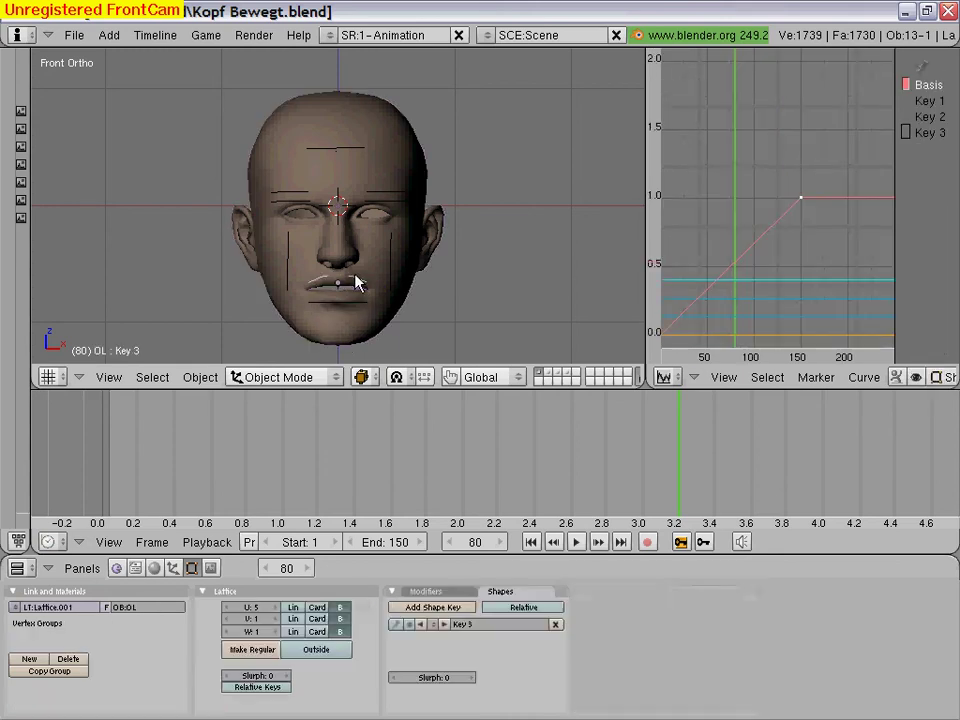
pyautogui.click(432, 624)
pyautogui.click(439, 615)
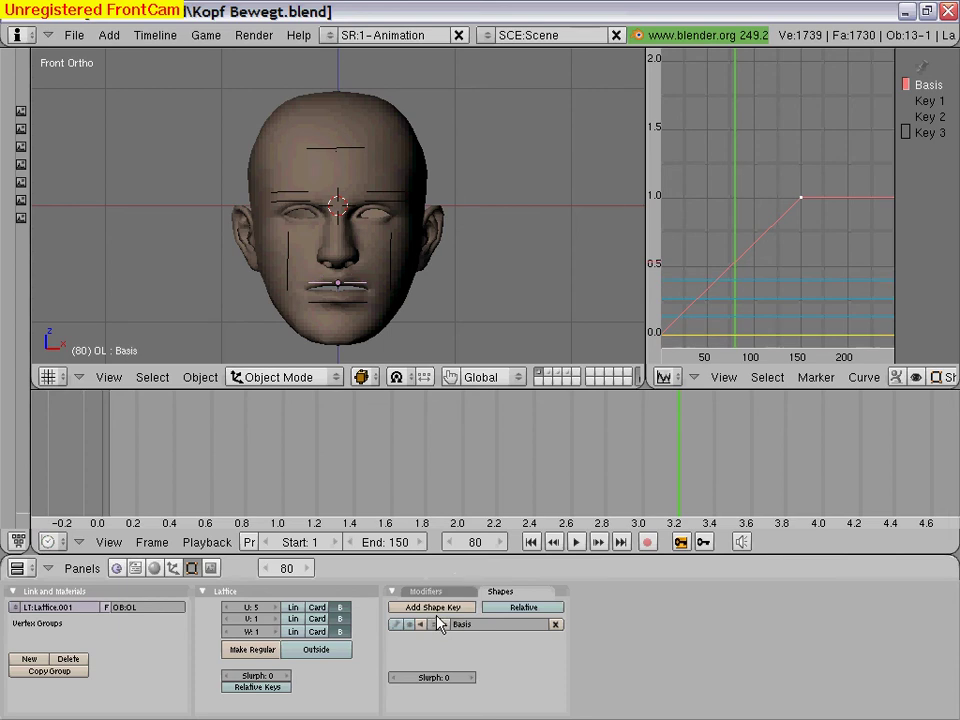
pyautogui.click(682, 542)
pyautogui.click(685, 542)
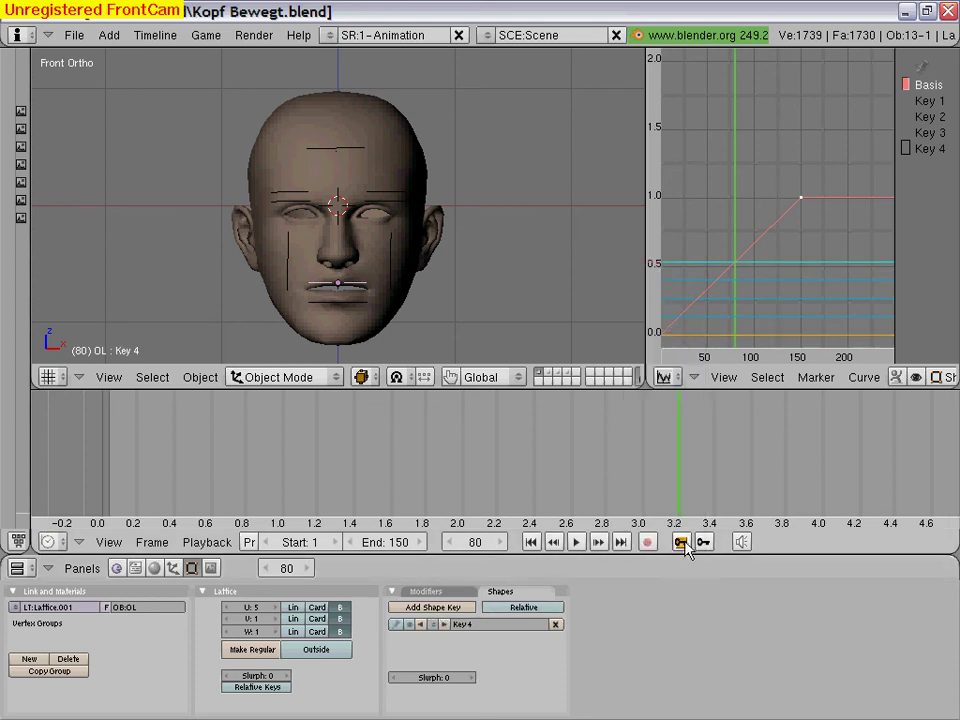
# - Play the animation, stop it, and step back to frame 90
pyautogui.click(553, 542)
pyautogui.click(577, 542)
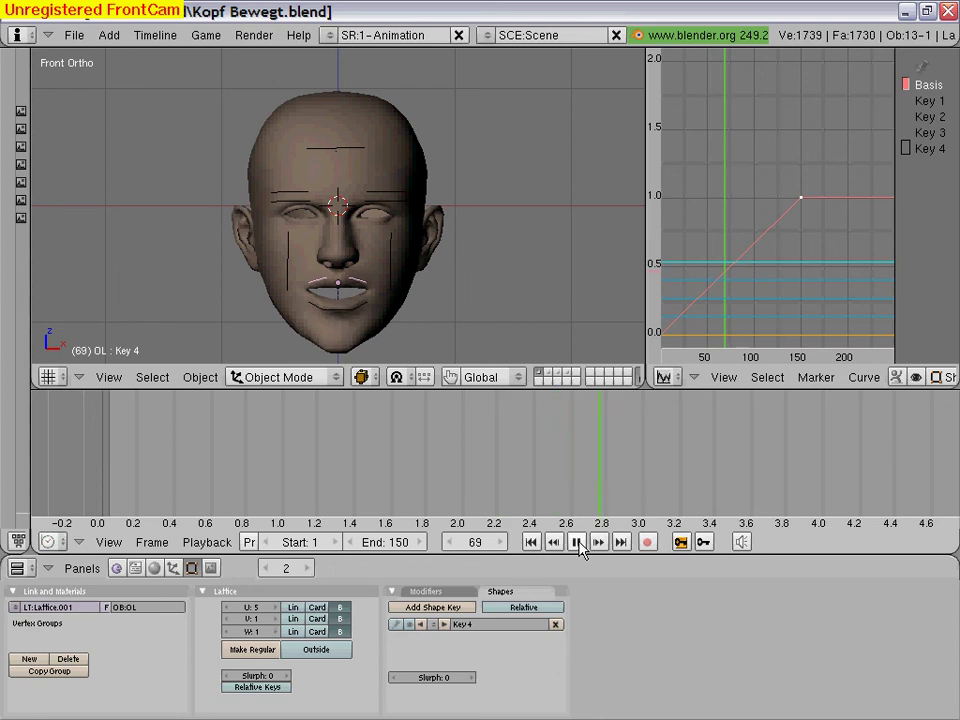
pyautogui.click(577, 542)
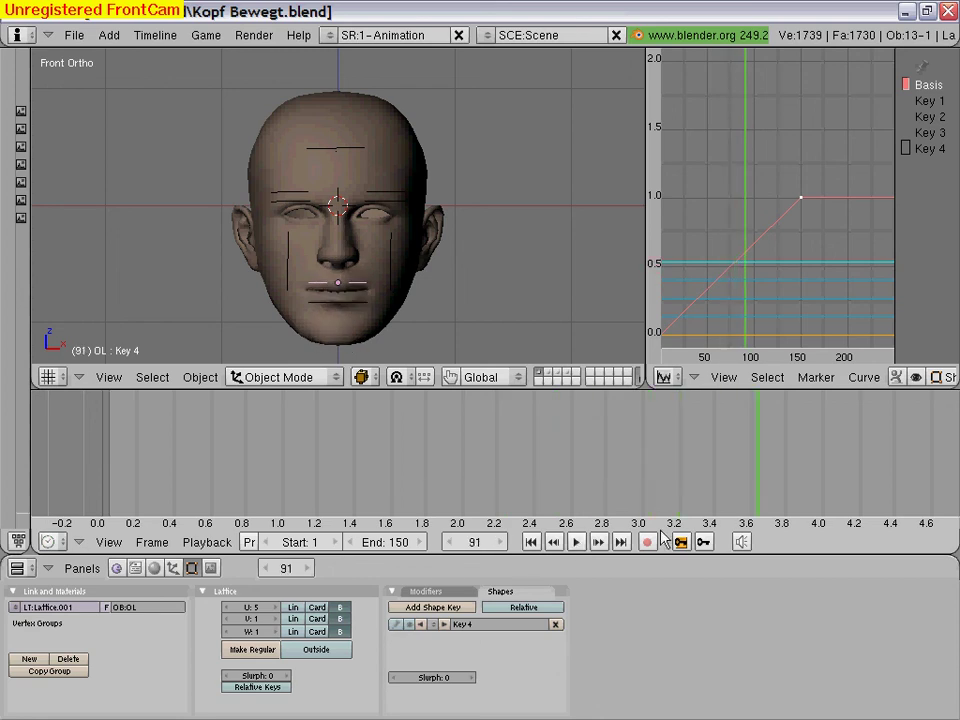
pyautogui.click(753, 483)
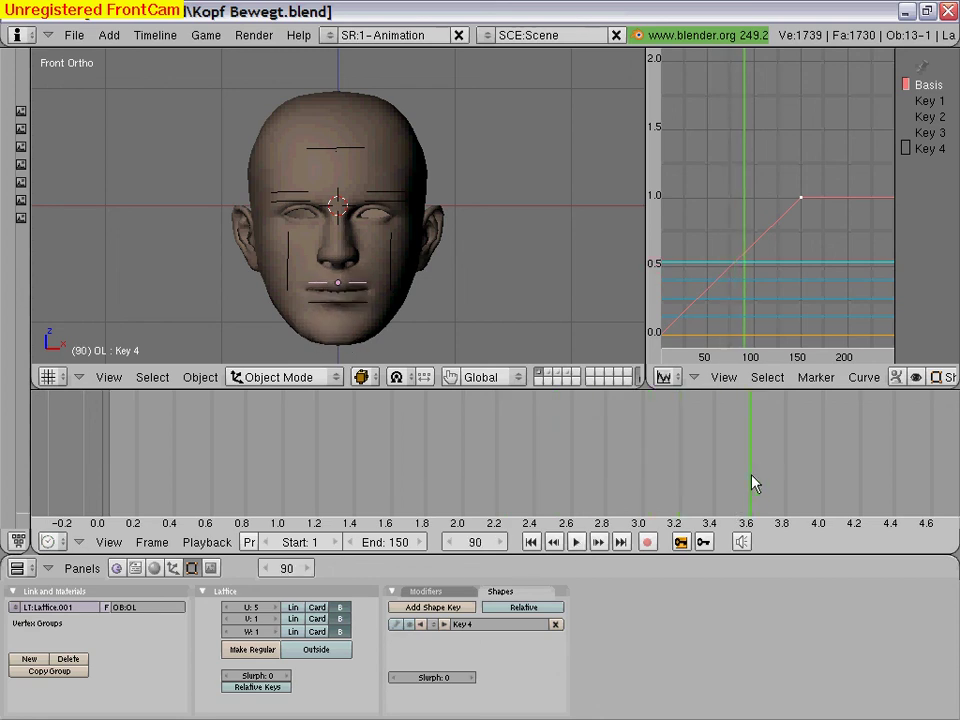
# - Select the eyebrow lattice ALR and key its Basis shape as Key 1 at frame 90
pyautogui.rightClick(305, 208)
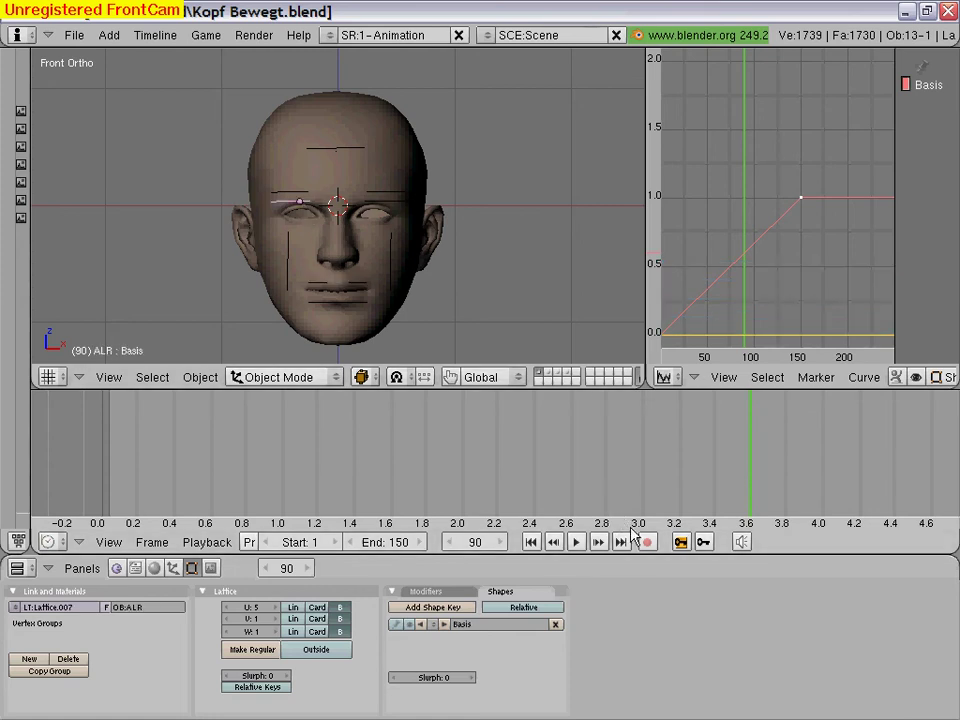
pyautogui.click(684, 544)
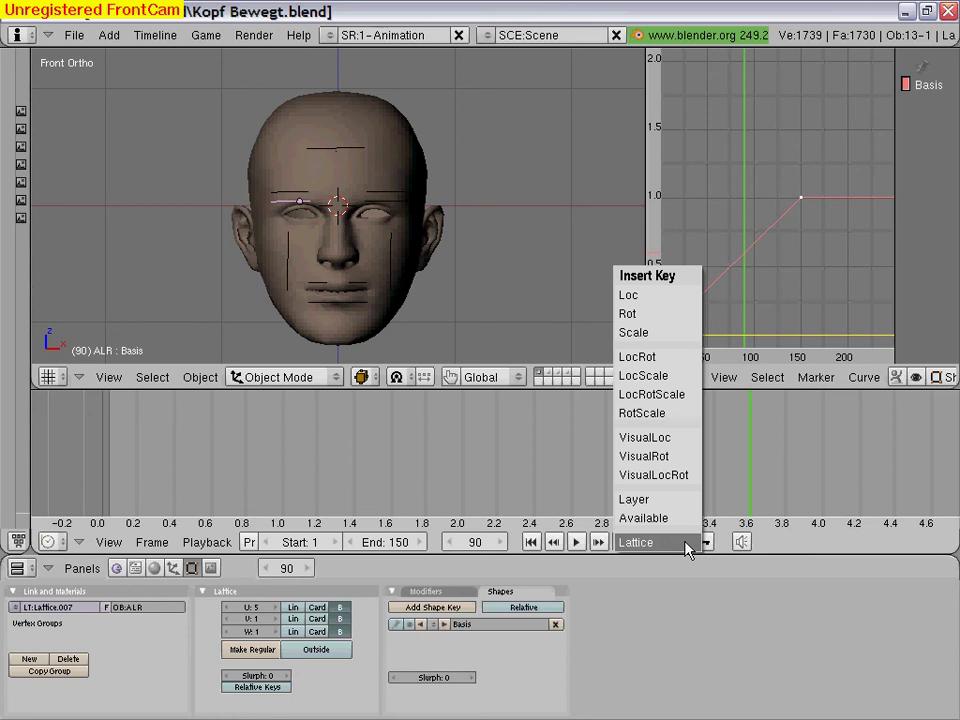
pyautogui.click(686, 545)
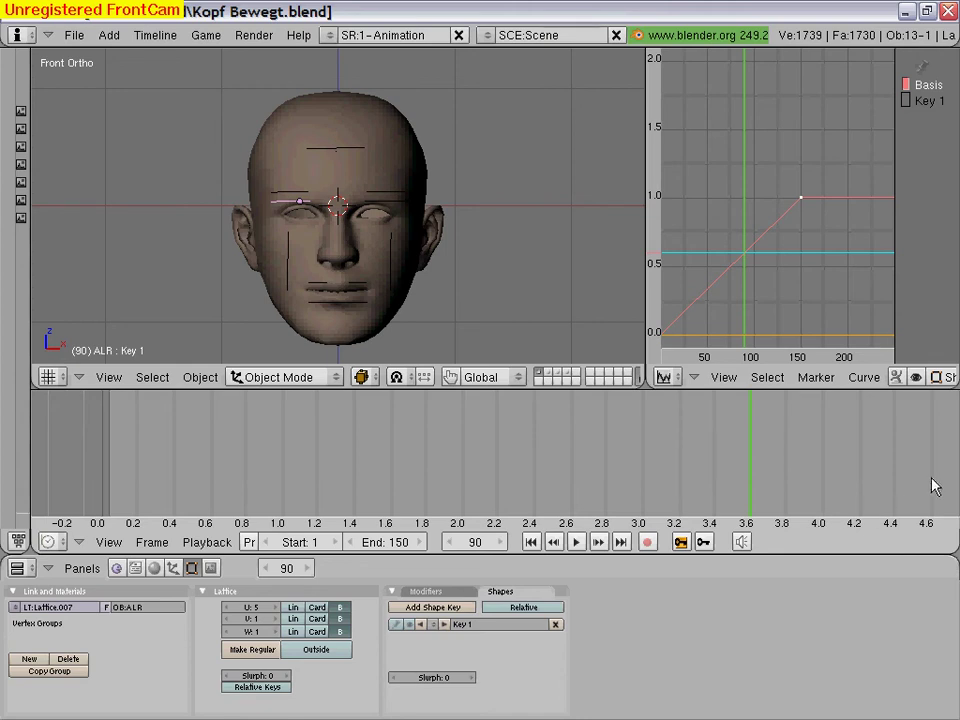
# - Go to frame 120 and put the ALR eyebrow lattice into Edit Mode
pyautogui.keyDown('ctrl'); pyautogui.hscroll(2, 932, 487); pyautogui.keyUp('ctrl')
pyautogui.keyDown('ctrl'); pyautogui.hscroll(4, 932, 487); pyautogui.keyUp('ctrl')
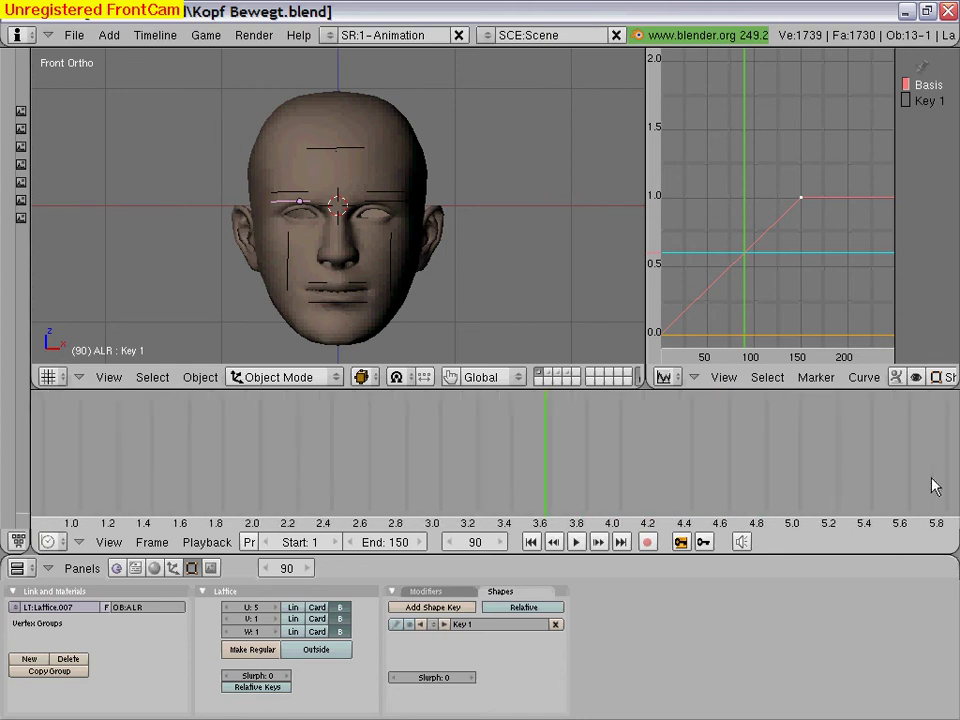
pyautogui.keyDown('ctrl'); pyautogui.hscroll(1, 932, 487); pyautogui.keyUp('ctrl')
pyautogui.keyDown('ctrl'); pyautogui.hscroll(1, 932, 487); pyautogui.keyUp('ctrl')
pyautogui.keyDown('ctrl'); pyautogui.hscroll(-1, 932, 487); pyautogui.keyUp('ctrl')
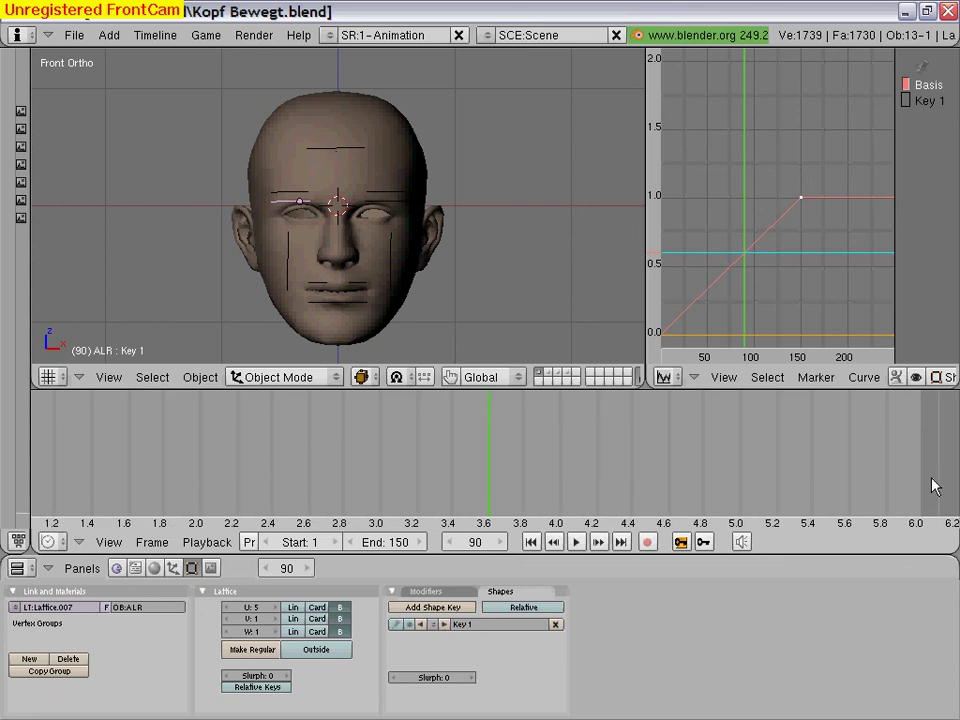
pyautogui.click(705, 471)
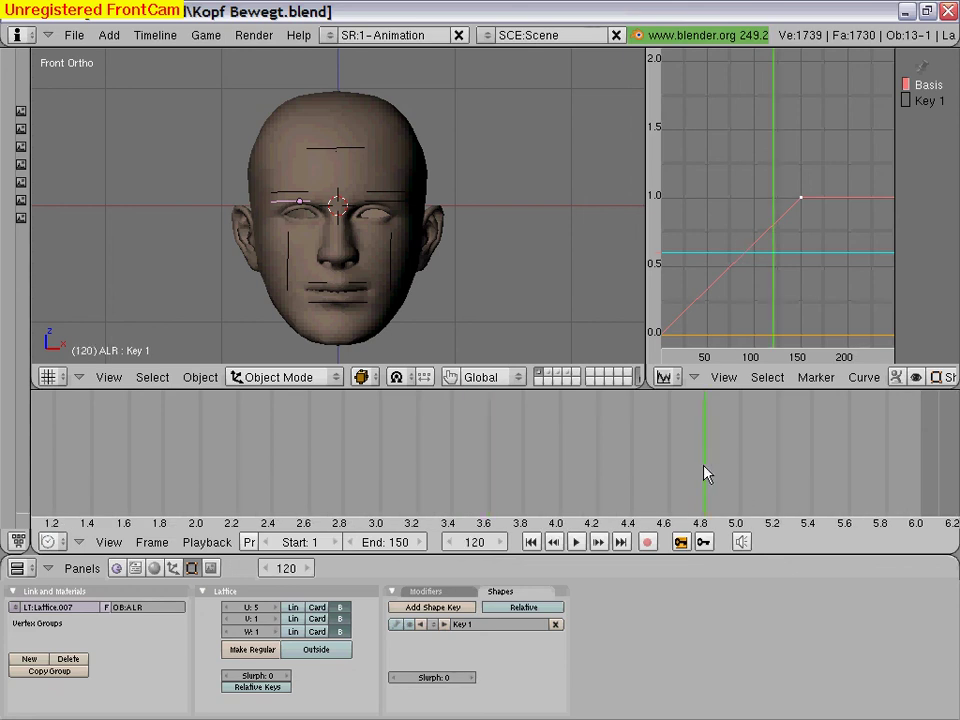
pyautogui.click(334, 378)
pyautogui.click(333, 341)
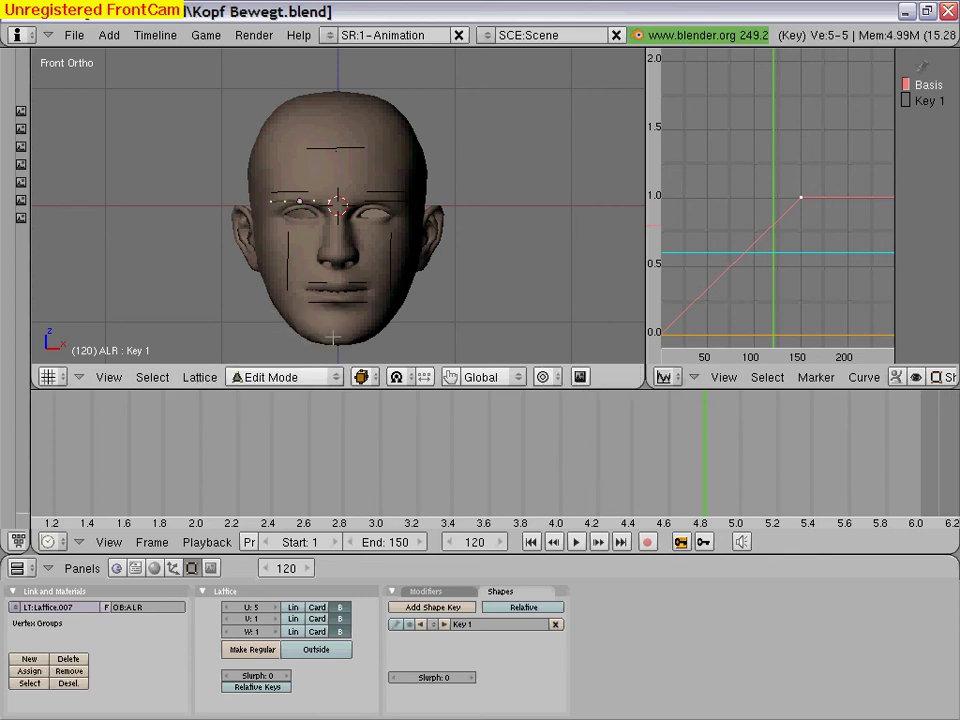
# - Lower two brow lattice points by 0.1006 along Z and key the drooped brow as Key 2
pyautogui.scroll(2, 285, 349)
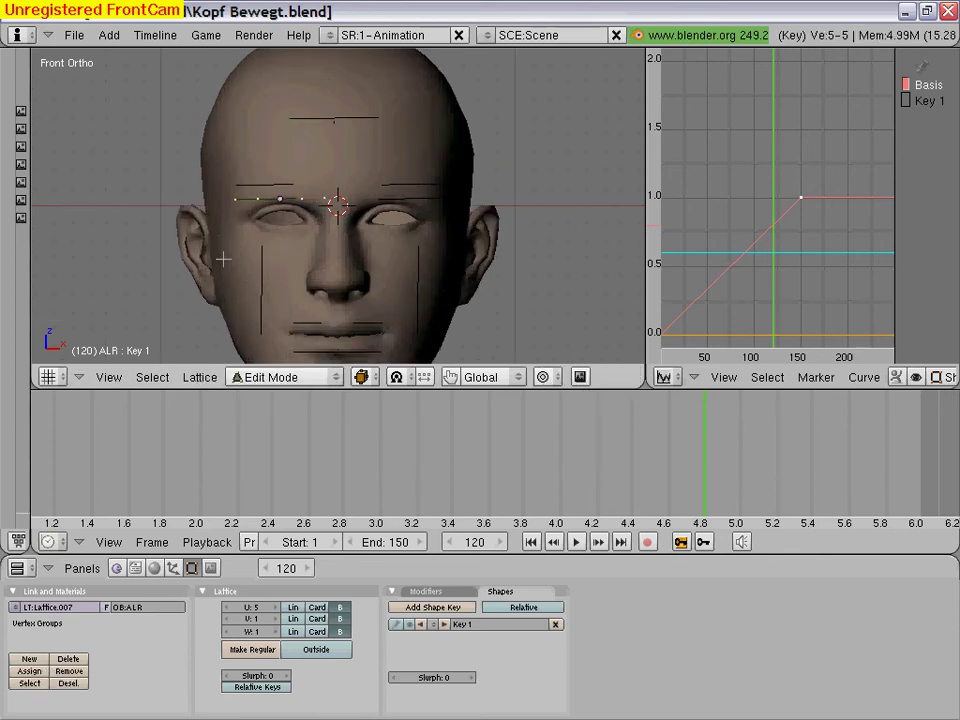
pyautogui.rightClick(279, 200)
pyautogui.keyDown('shift'); pyautogui.rightClick(236, 199); pyautogui.keyUp('shift')
pyautogui.press('g')
pyautogui.press('z')
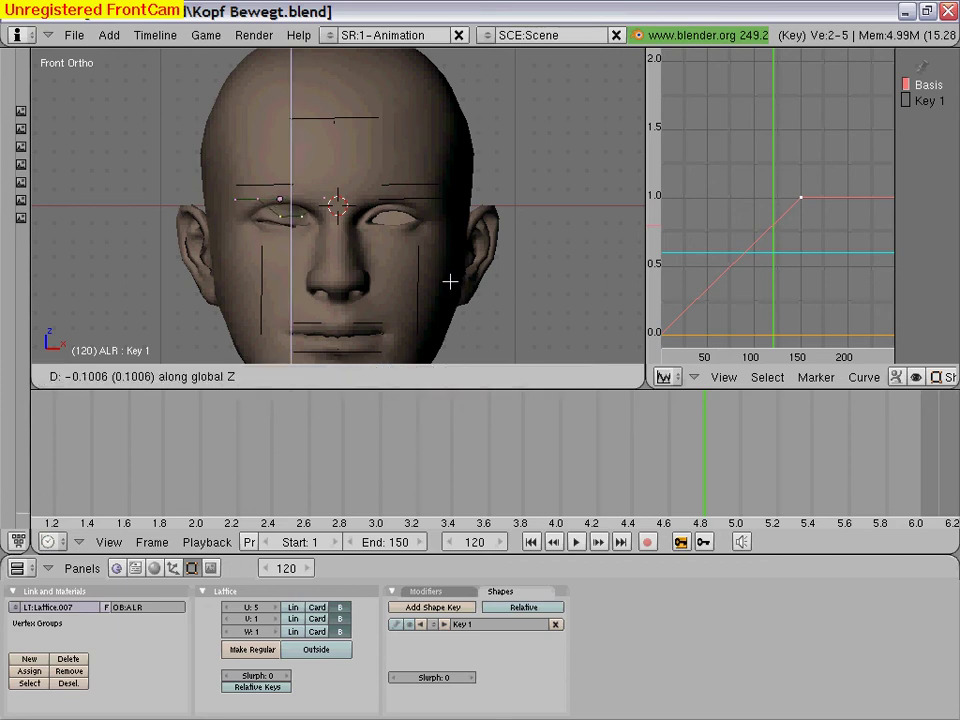
pyautogui.click(450, 283)
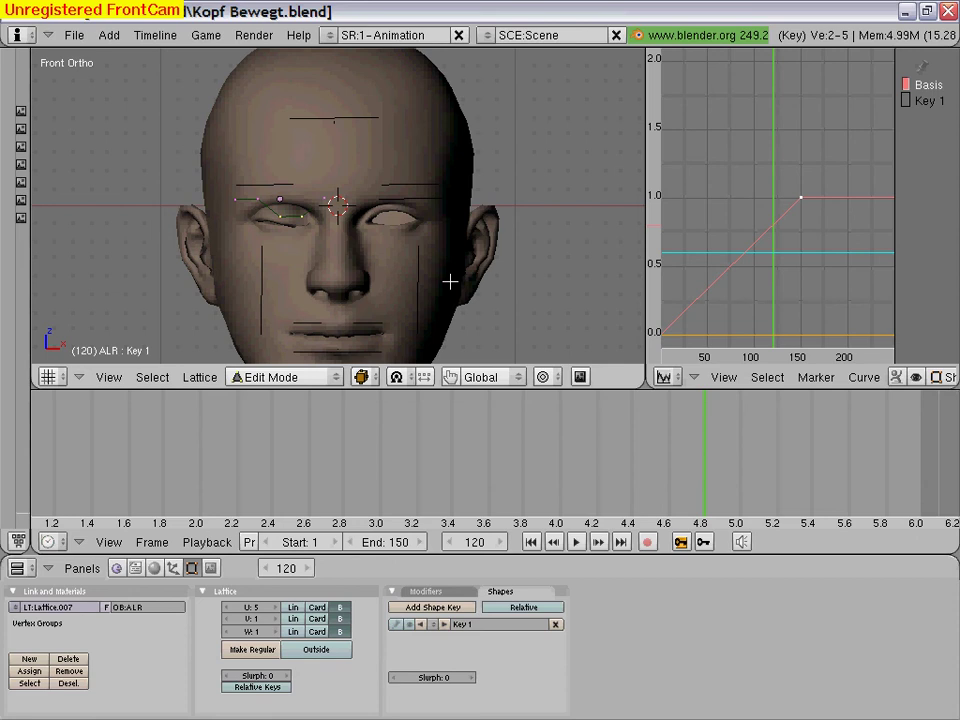
pyautogui.click(681, 544)
pyautogui.press('Return')
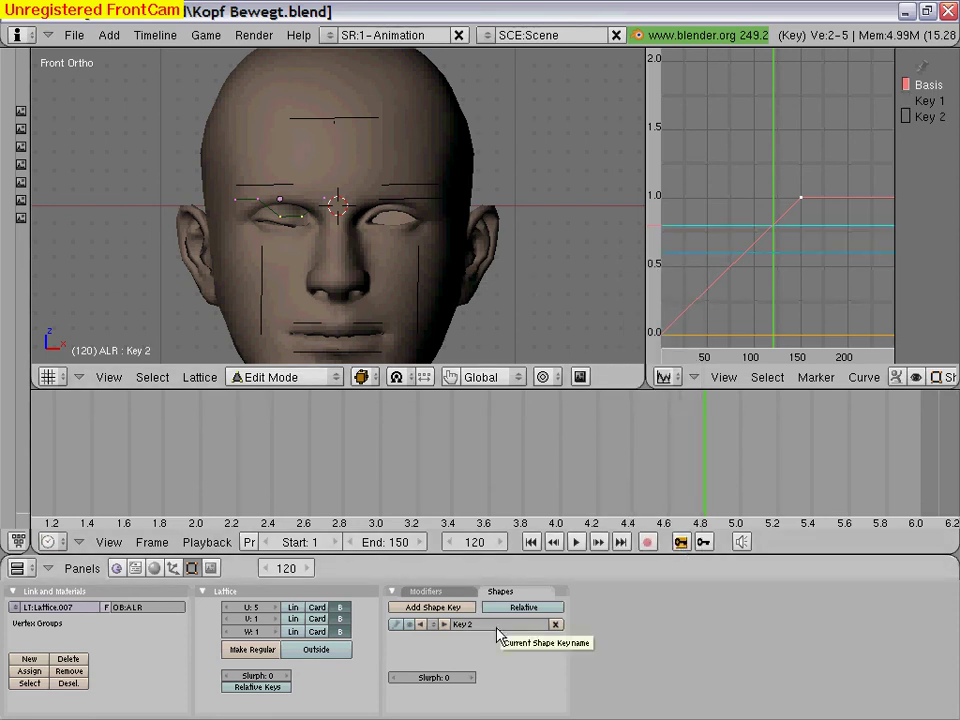
# - At frame 145, return to Object Mode, key ALR's Basis shape as Key 3, and rewind to frame 1
pyautogui.click(886, 478)
pyautogui.click(338, 377)
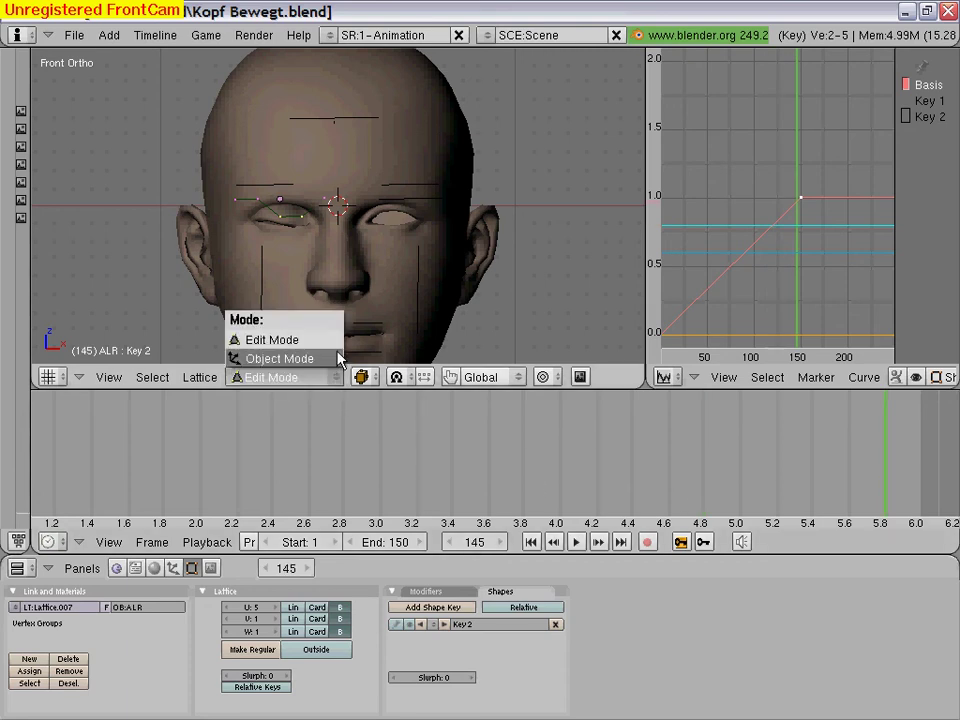
pyautogui.click(338, 358)
pyautogui.click(434, 626)
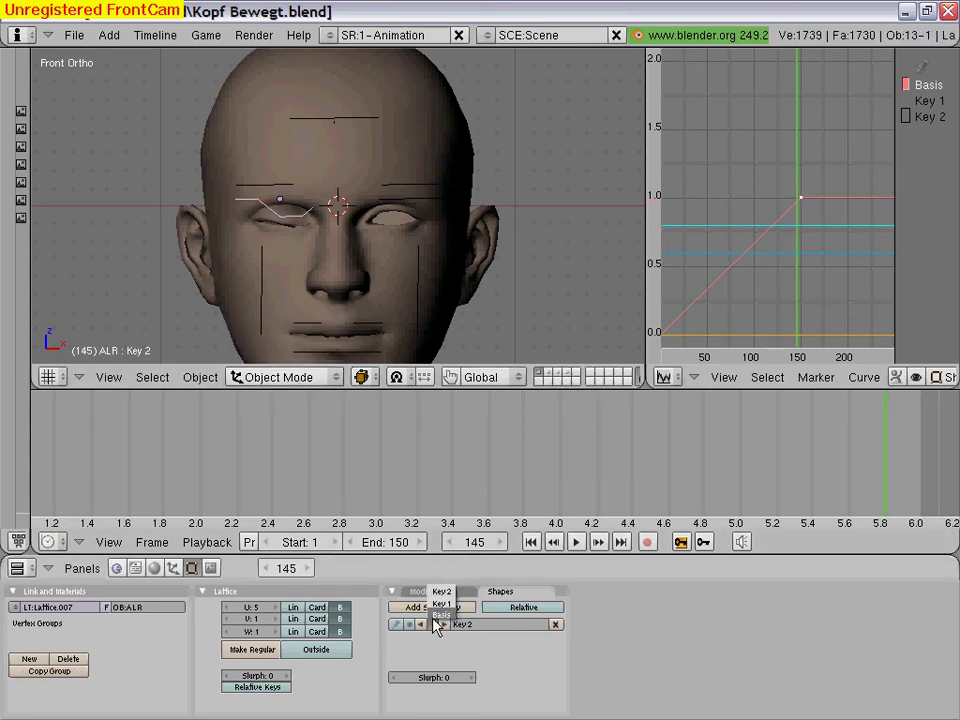
pyautogui.click(433, 530)
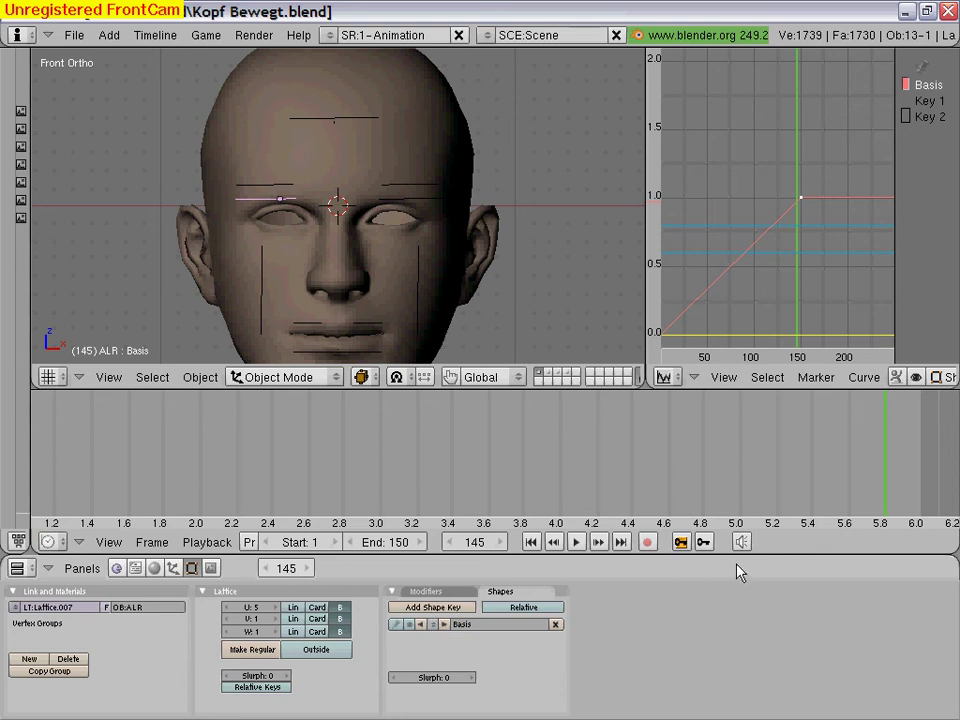
pyautogui.click(683, 544)
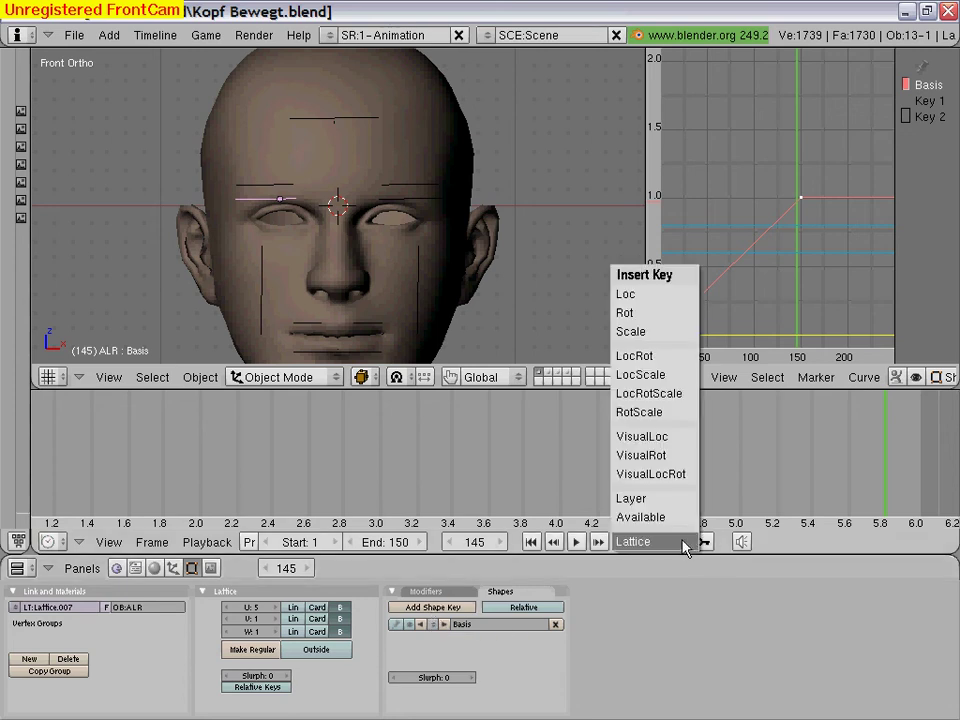
pyautogui.click(682, 540)
pyautogui.click(554, 543)
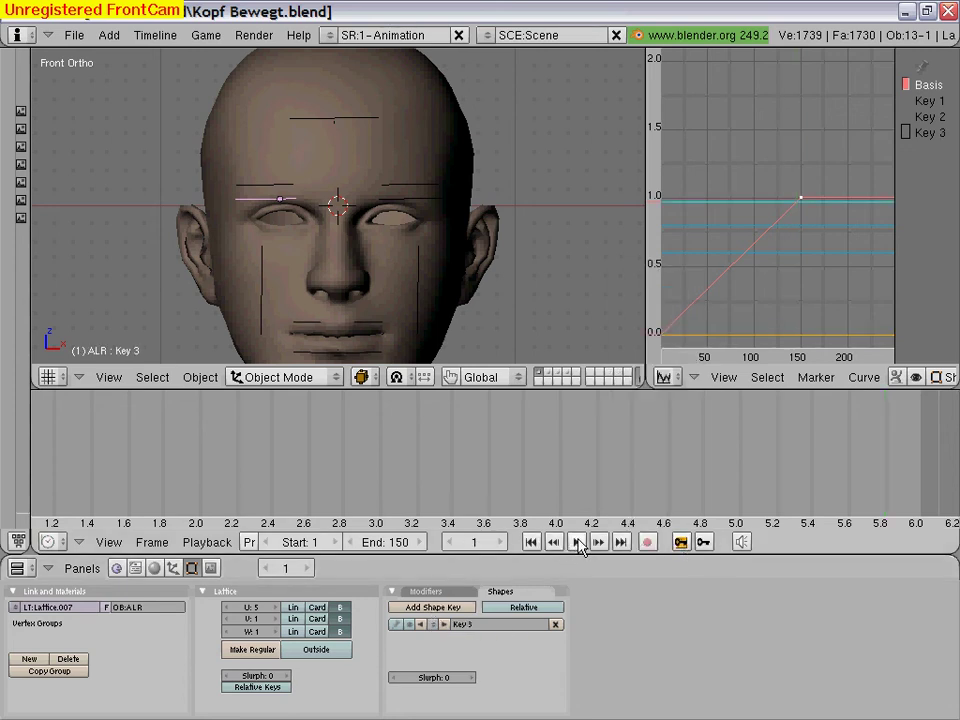
pyautogui.click(577, 541)
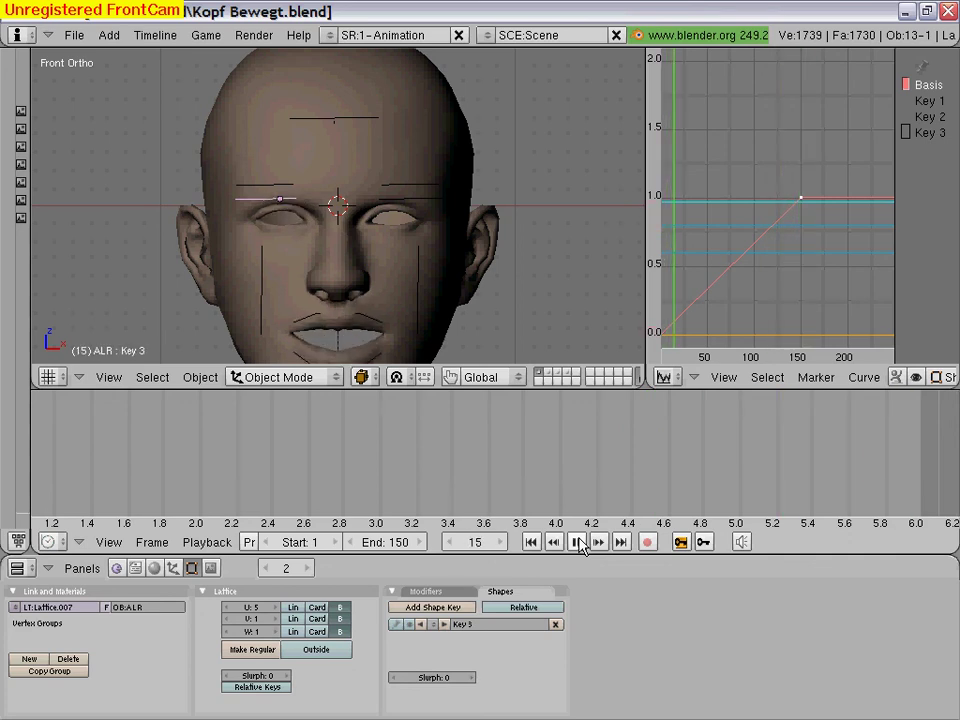
pyautogui.click(578, 542)
pyautogui.click(523, 456)
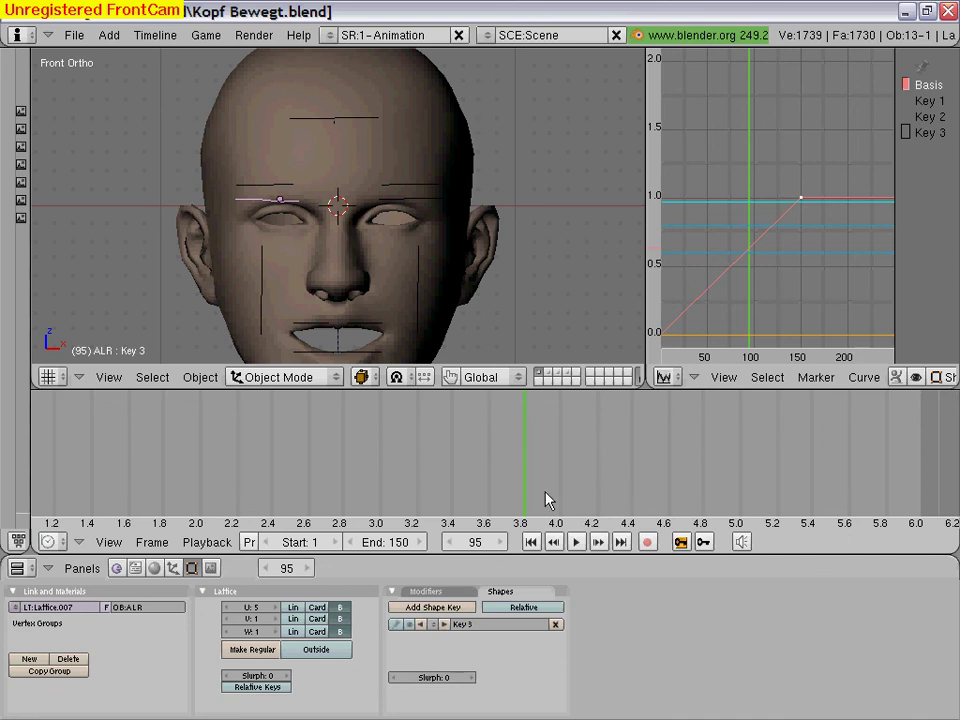
pyautogui.moveTo(528, 478); pyautogui.dragTo(533, 476)
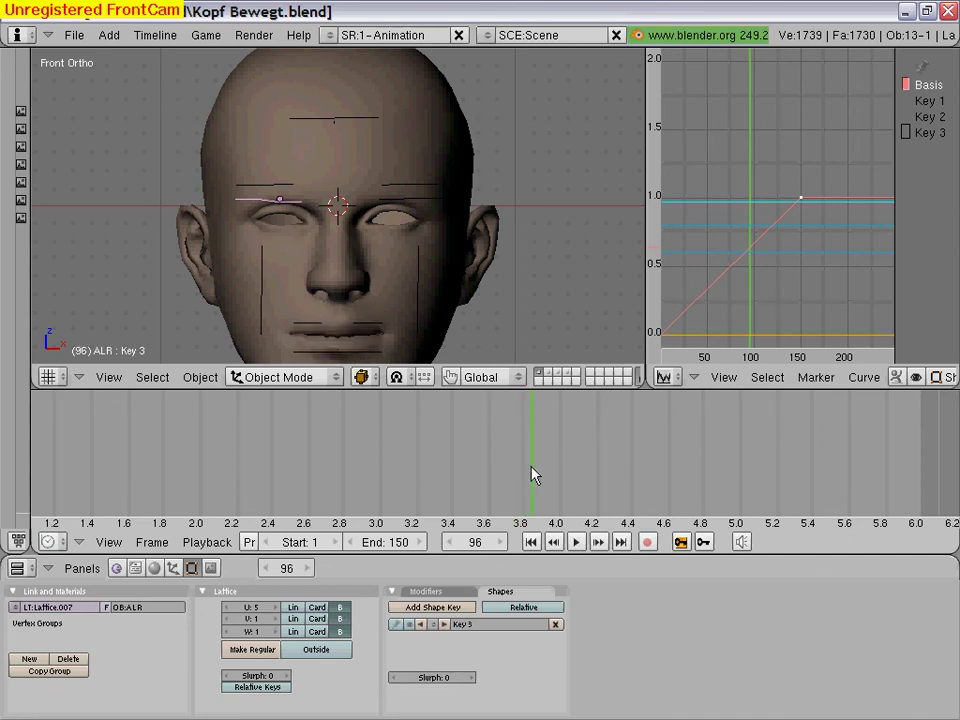
pyautogui.moveTo(533, 476)
pyautogui.mouseDown()
pyautogui.moveTo(578, 460)
pyautogui.moveTo(668, 460)
pyautogui.moveTo(670, 470)
pyautogui.moveTo(528, 476)
pyautogui.mouseUp()
pyautogui.moveTo(481, 470); pyautogui.dragTo(419, 472)
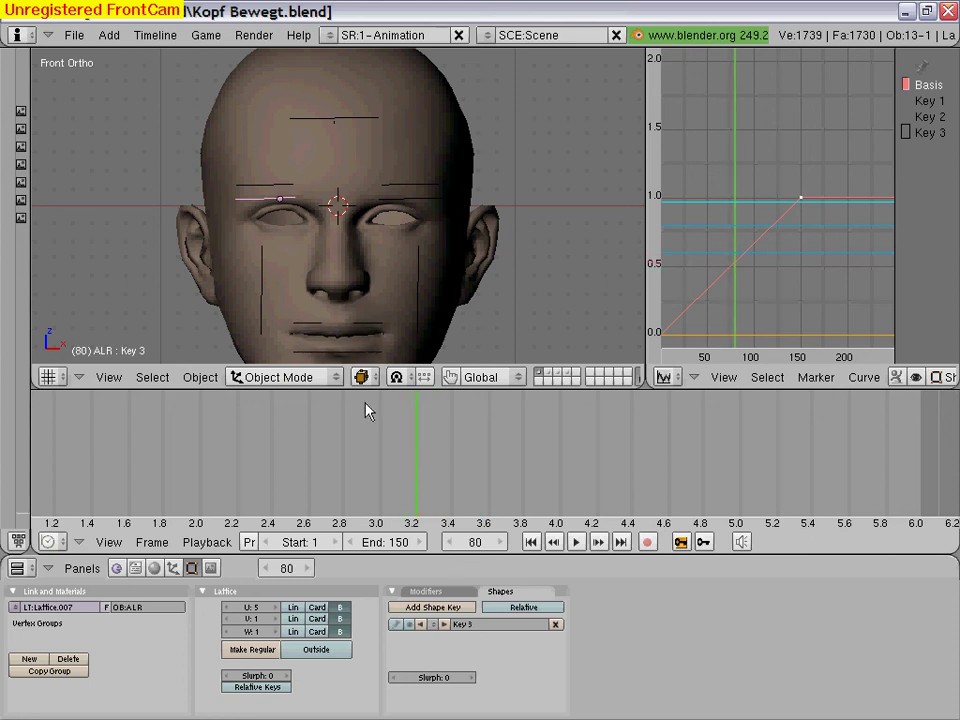
# - Select the mouth lattice OL and key its current shape at frame 80
pyautogui.rightClick(364, 325)
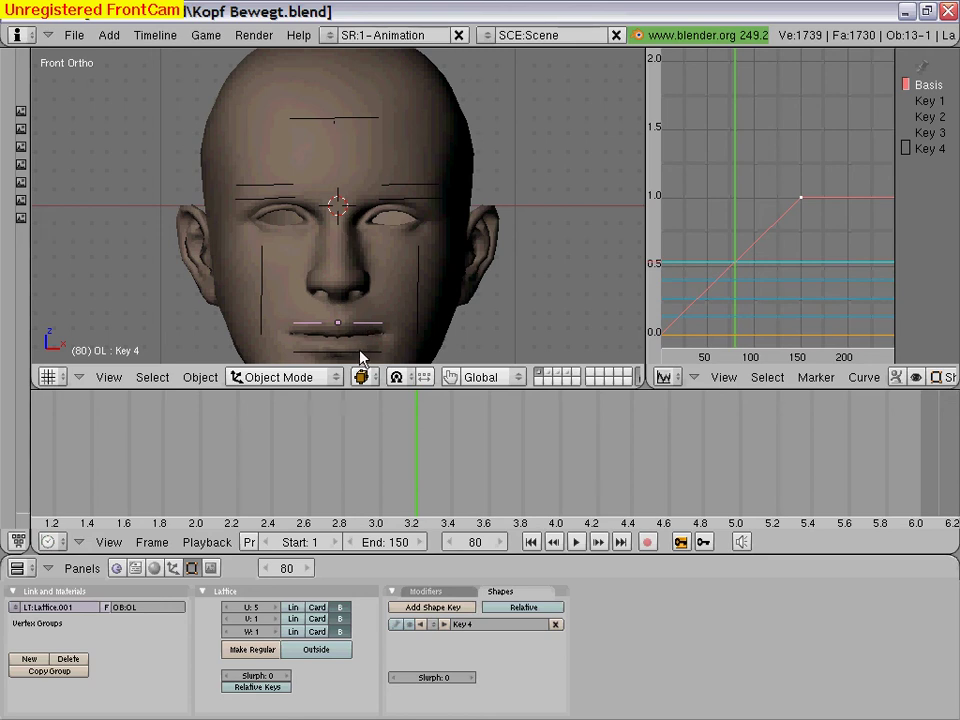
pyautogui.rightClick(362, 357)
pyautogui.rightClick(376, 328)
pyautogui.click(683, 545)
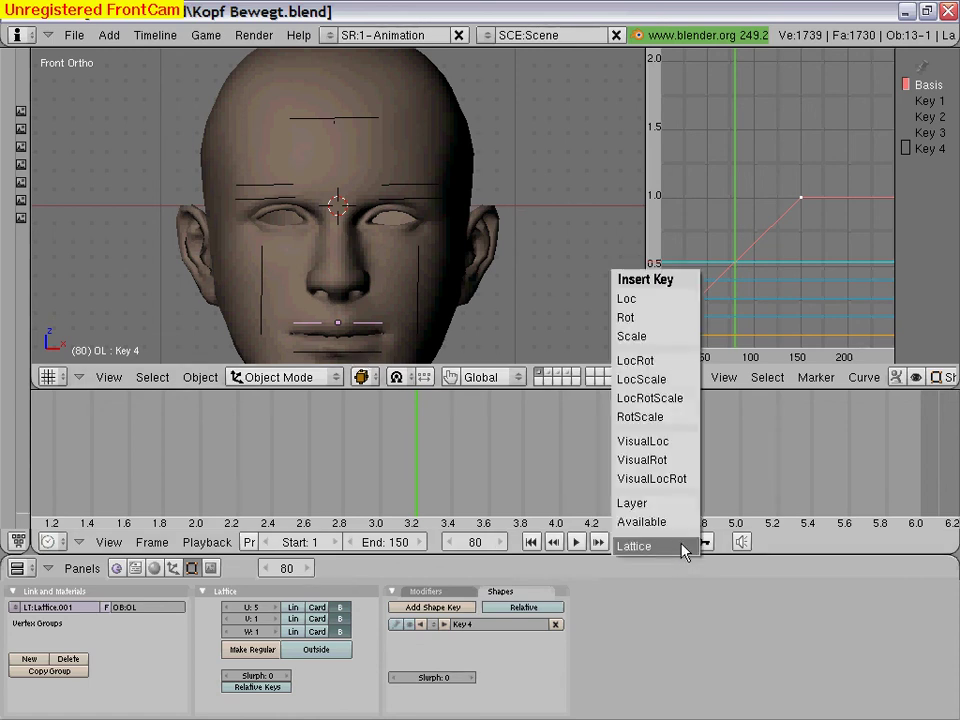
pyautogui.click(683, 546)
# - Select the lower-lip lattice UL and key its current shape as Key 5
pyautogui.rightClick(336, 350)
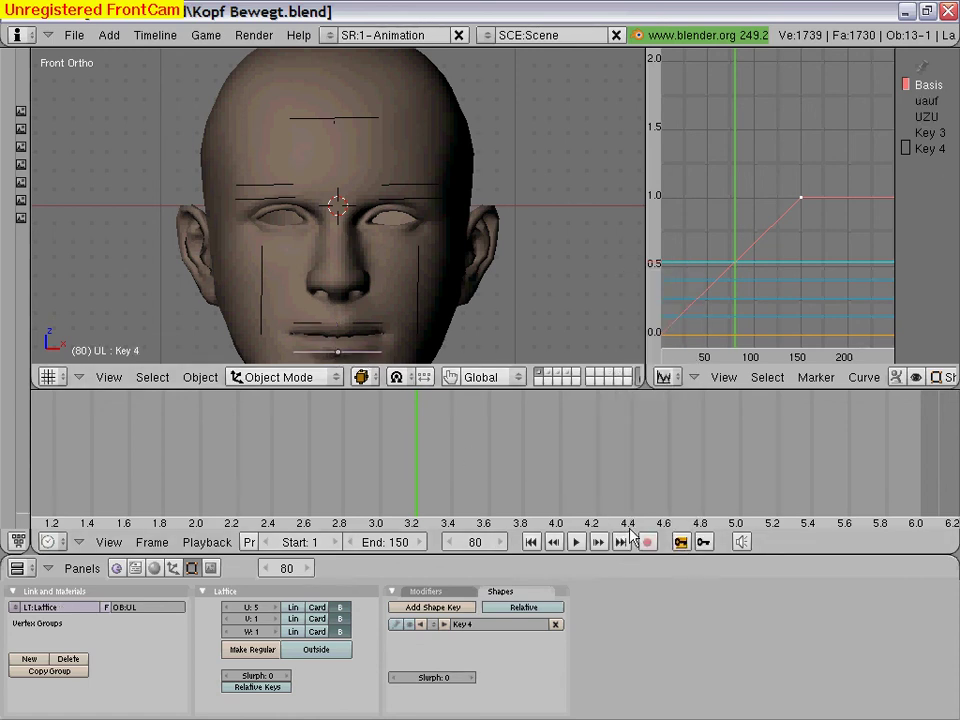
pyautogui.click(685, 546)
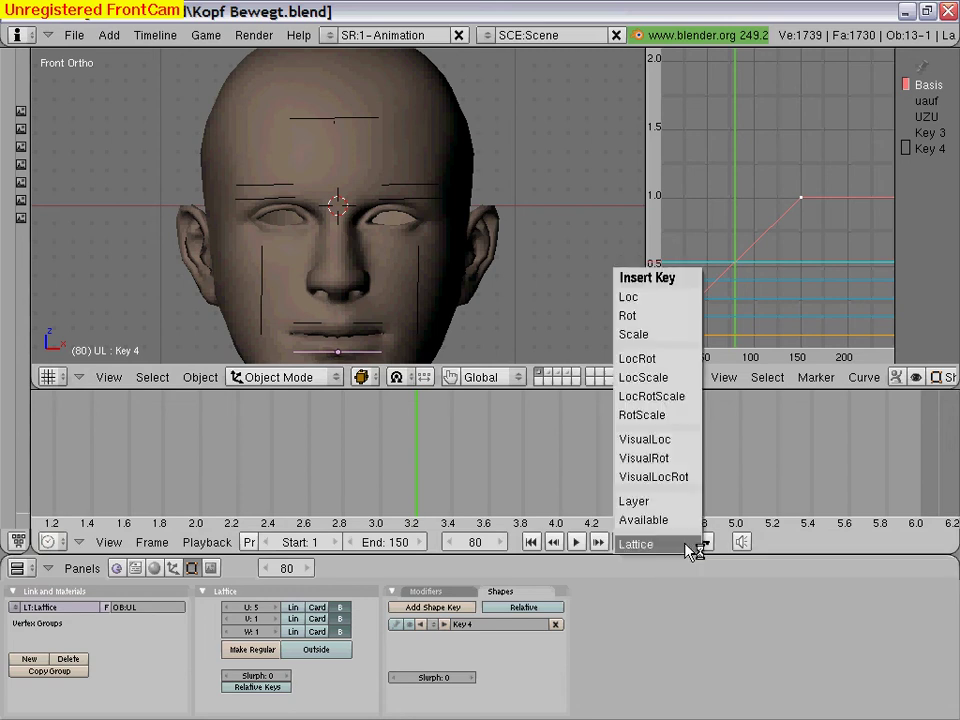
pyautogui.click(672, 545)
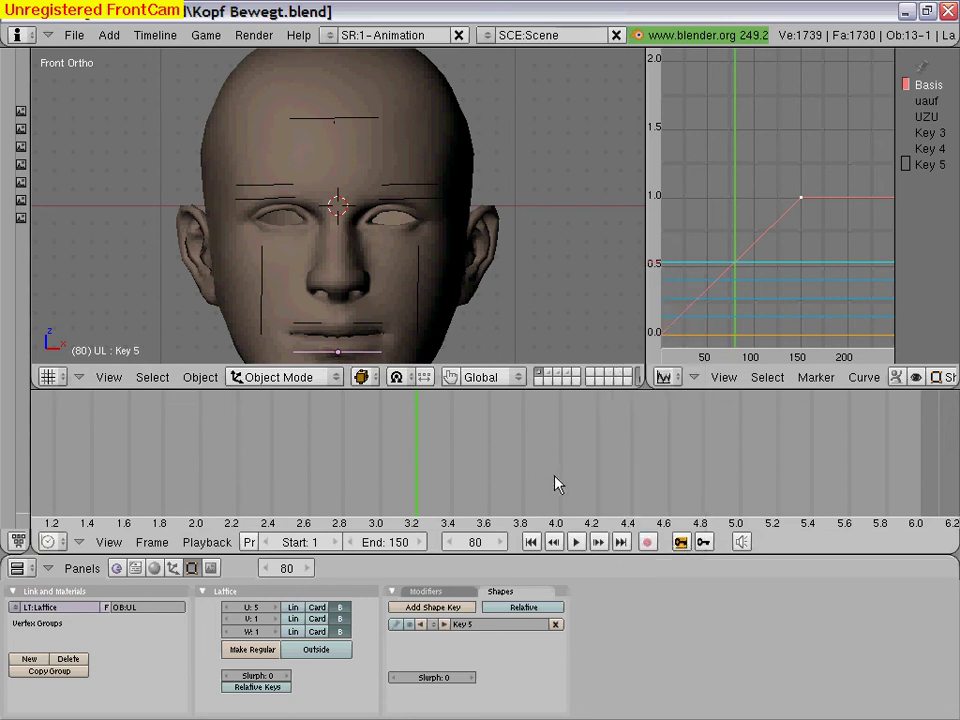
# - At frame 115, raise the UL lip lattice points along Z and scale them wider in Edit Mode
pyautogui.click(670, 462)
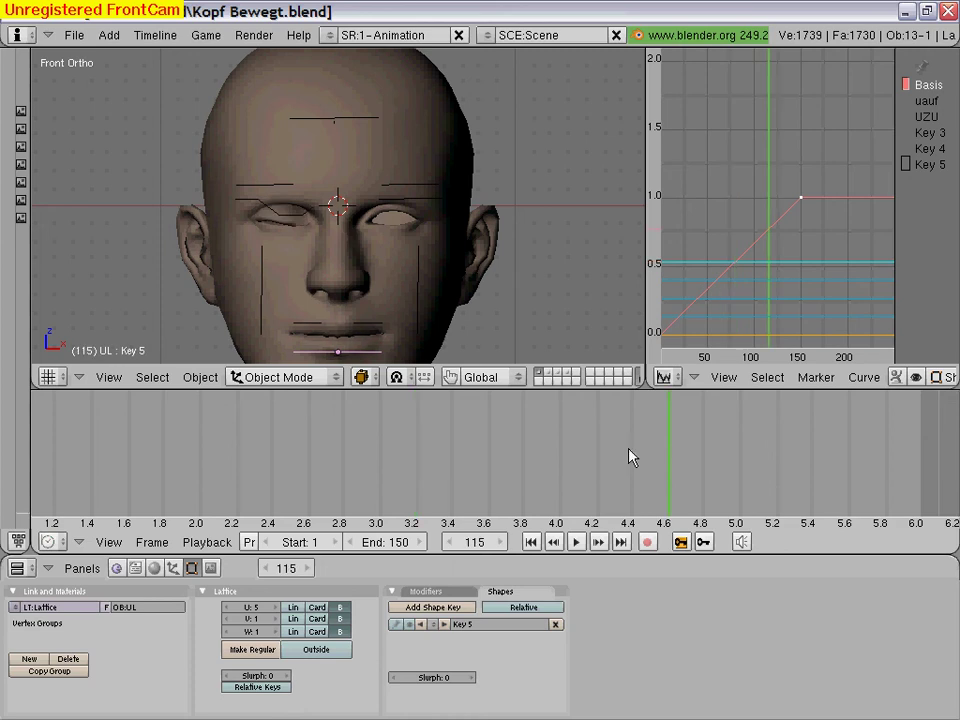
pyautogui.click(340, 377)
pyautogui.click(310, 339)
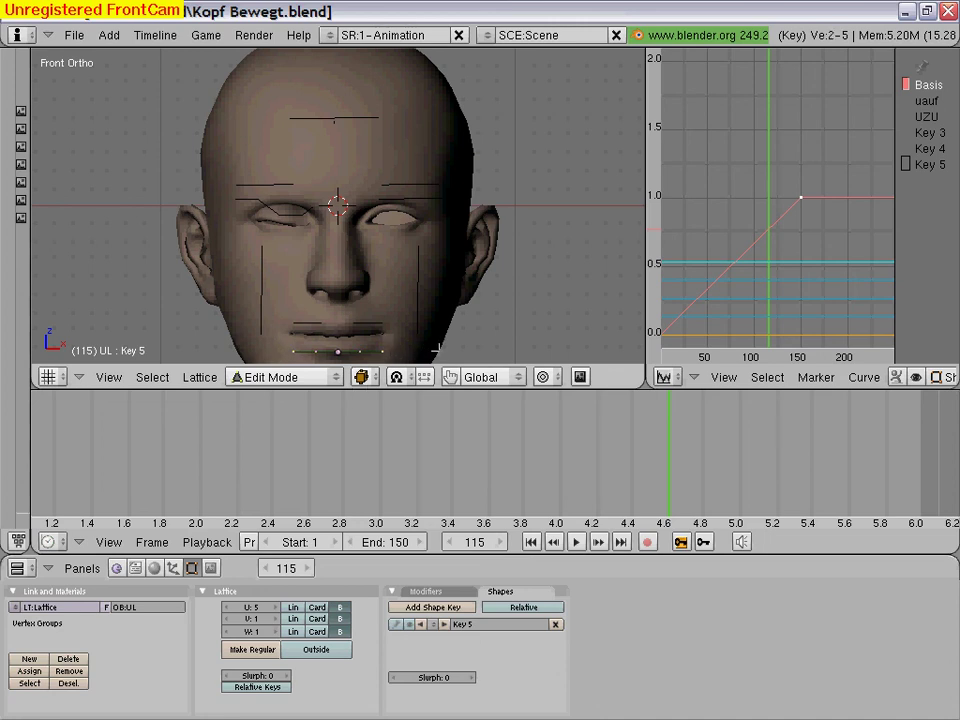
pyautogui.press('g')
pyautogui.press('z')
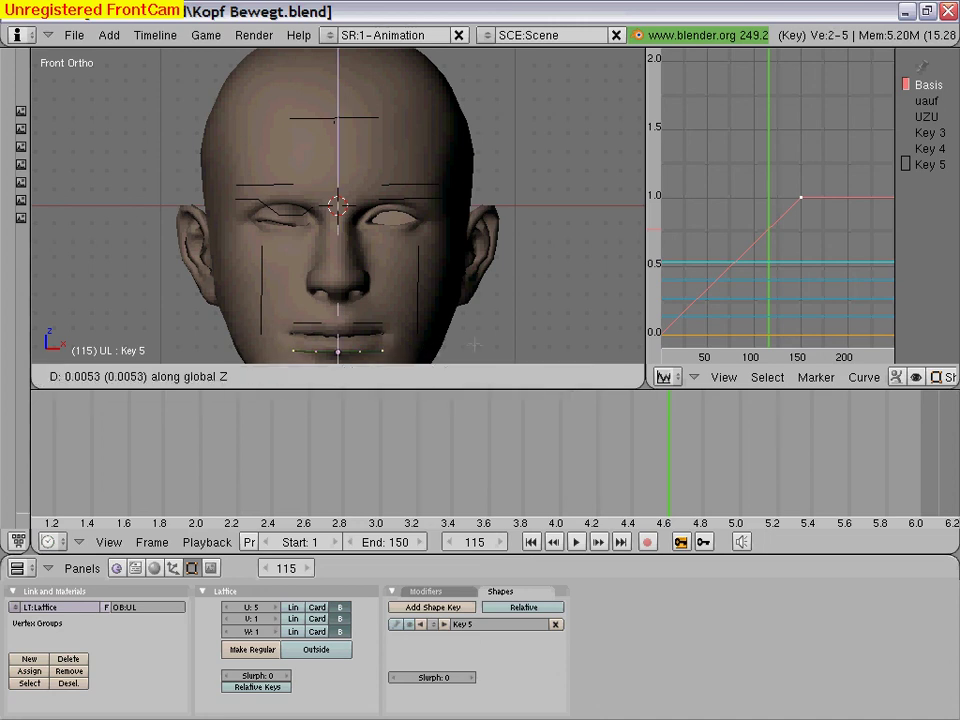
pyautogui.click(474, 340)
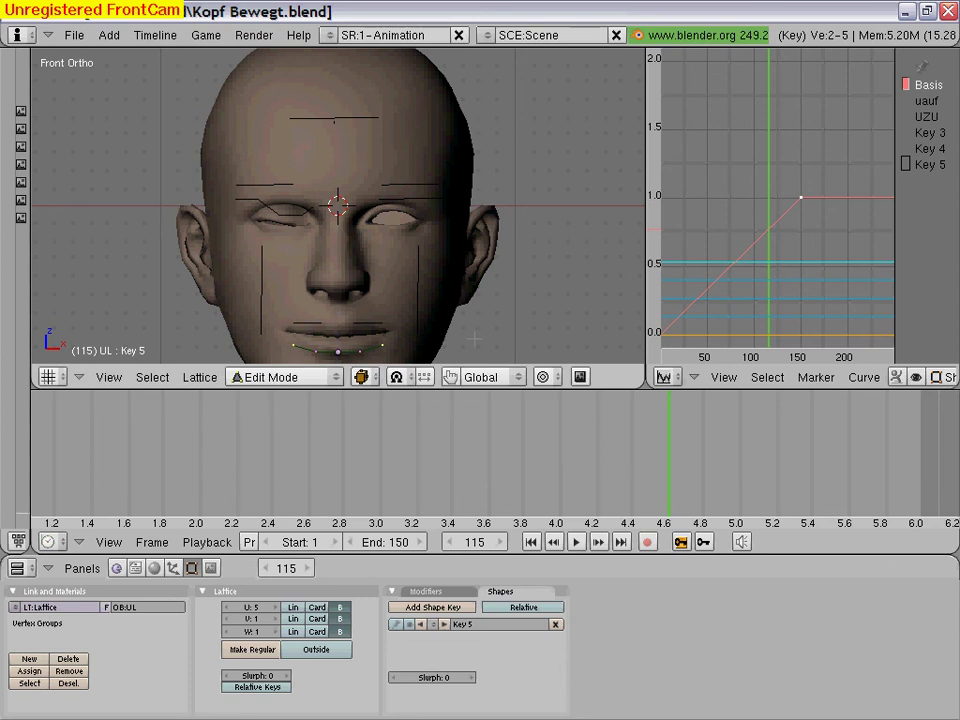
pyautogui.press('s')
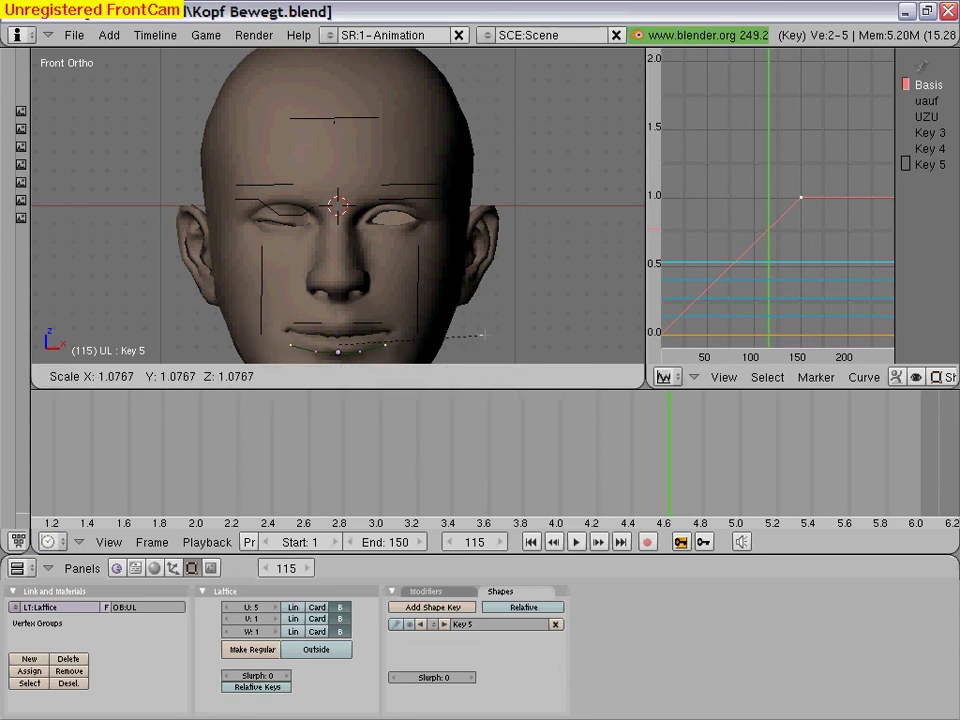
pyautogui.click(483, 334)
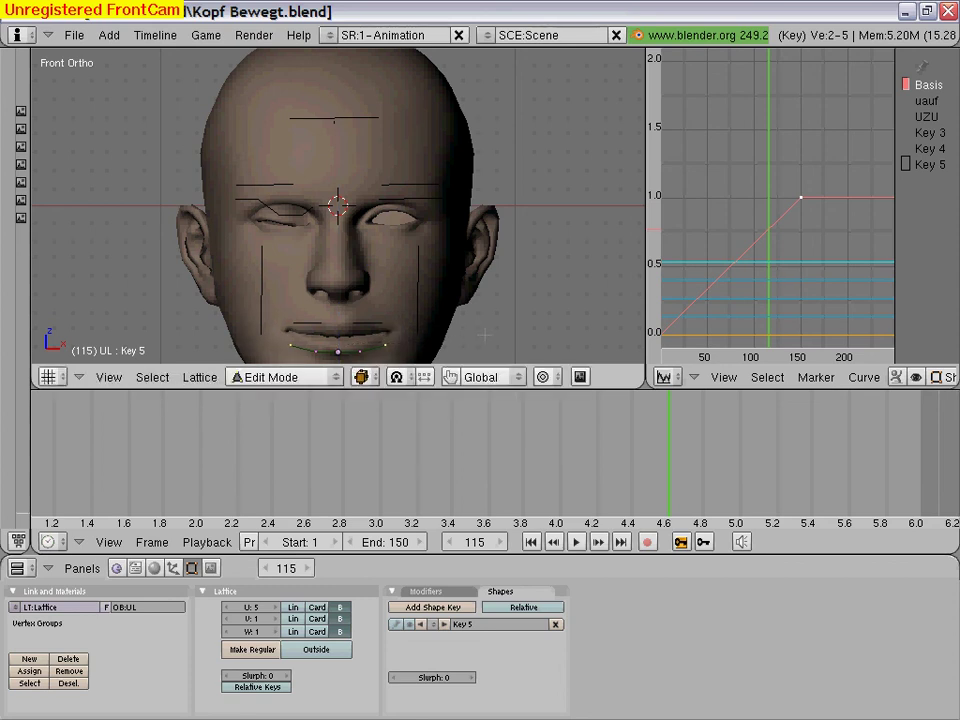
# - Store the UL lip shape as new shape key Key 6 and return to Object Mode
pyautogui.click(684, 543)
pyautogui.click(684, 540)
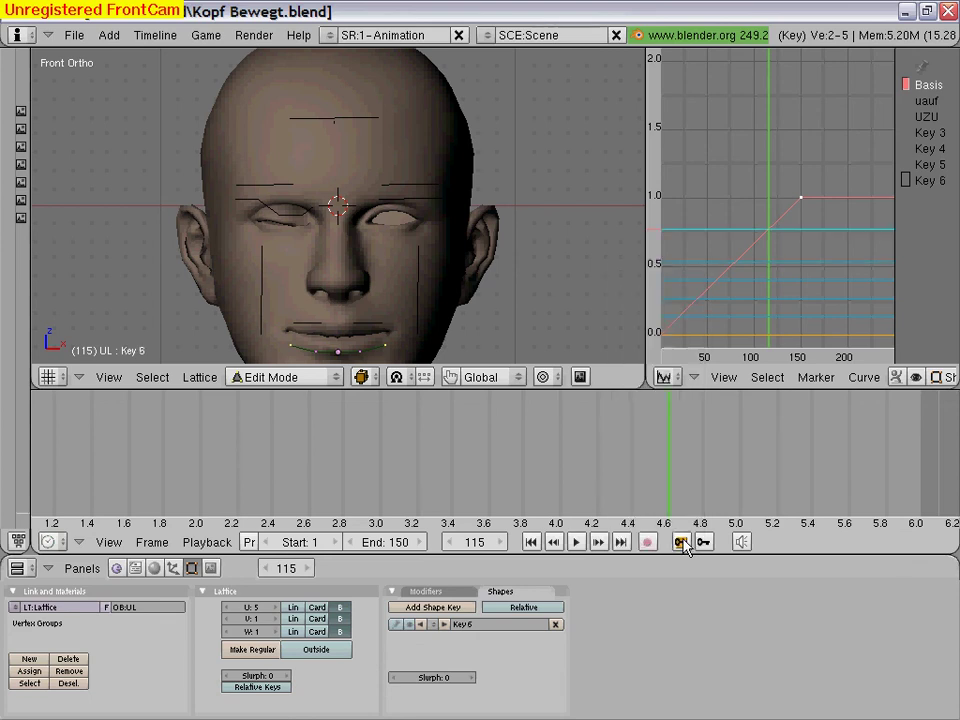
pyautogui.click(336, 380)
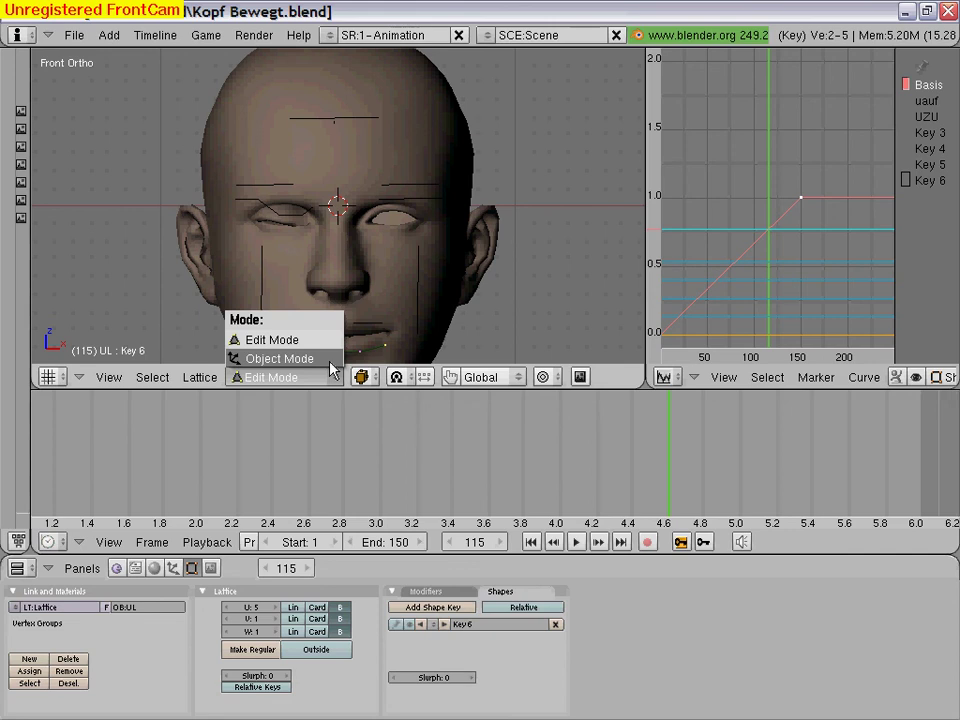
pyautogui.click(330, 363)
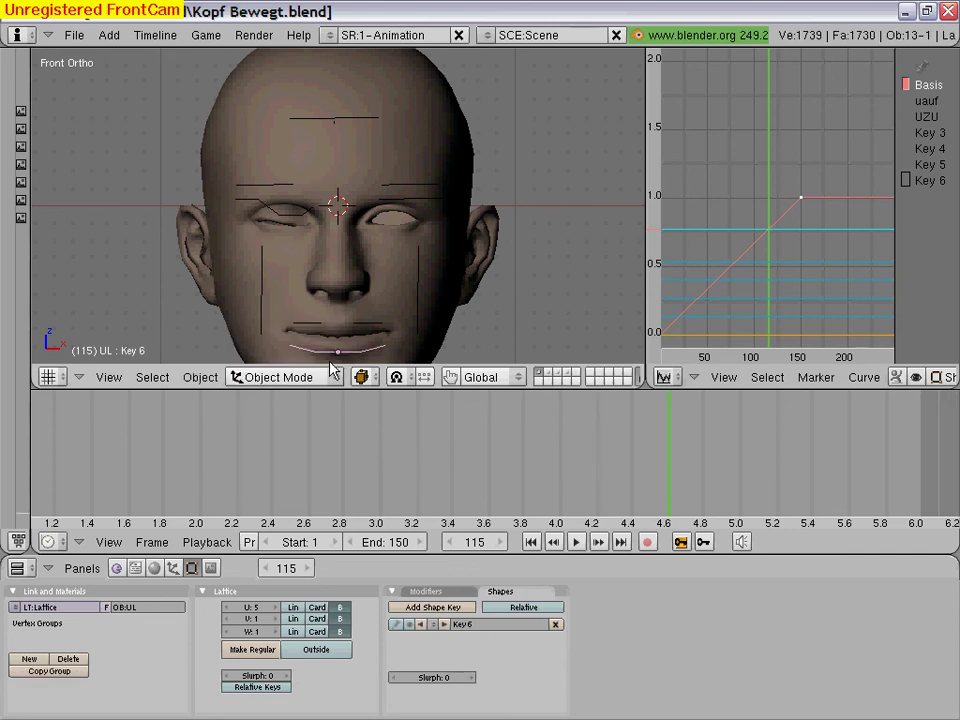
# - Select the OL lip lattice and, in Edit Mode, raise its points along Z and scale them 1.1016
pyautogui.rightClick(363, 323)
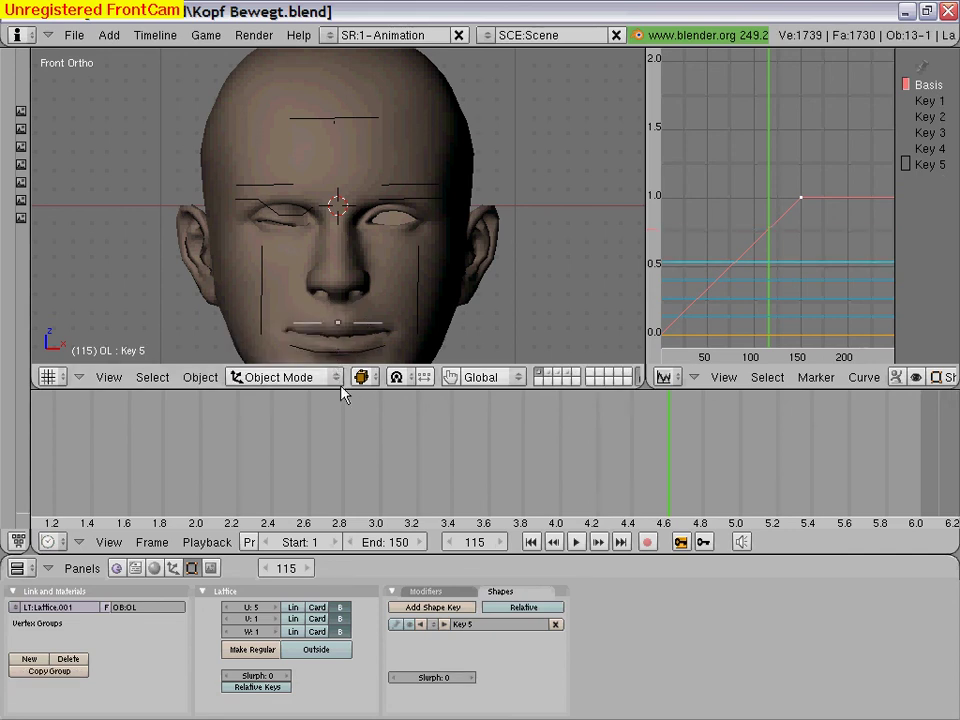
pyautogui.click(336, 376)
pyautogui.click(334, 338)
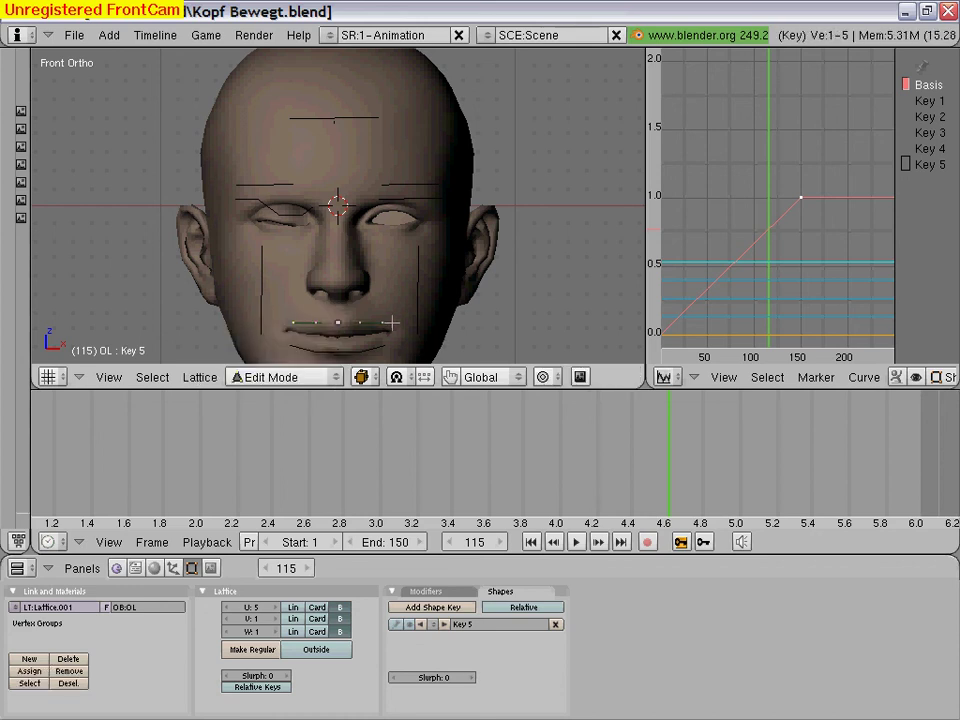
pyautogui.press('g')
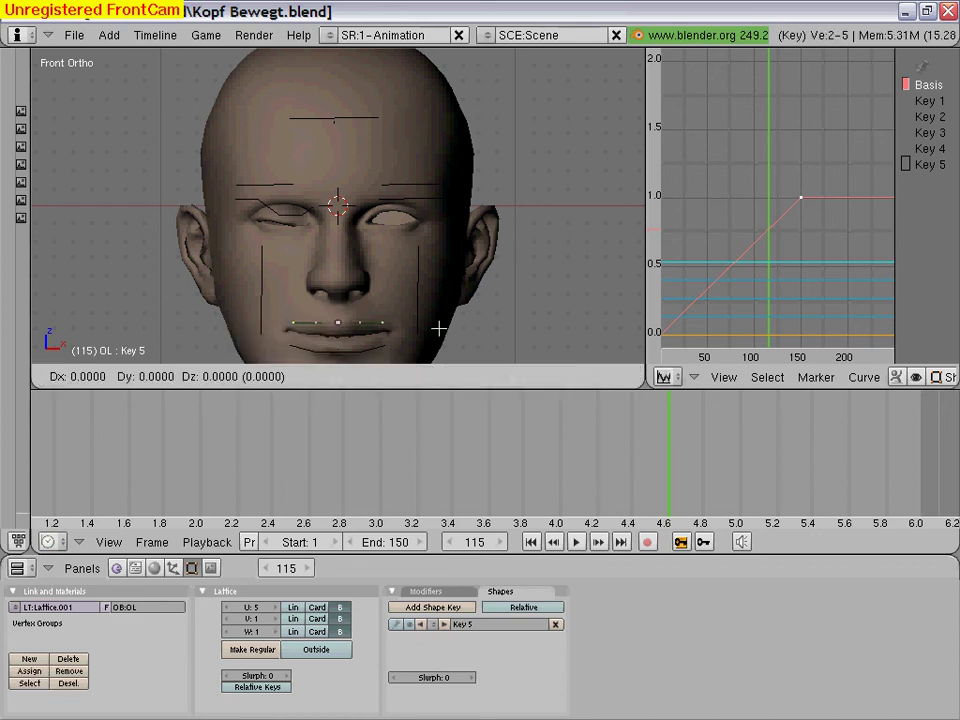
pyautogui.press('z')
pyautogui.click(438, 323)
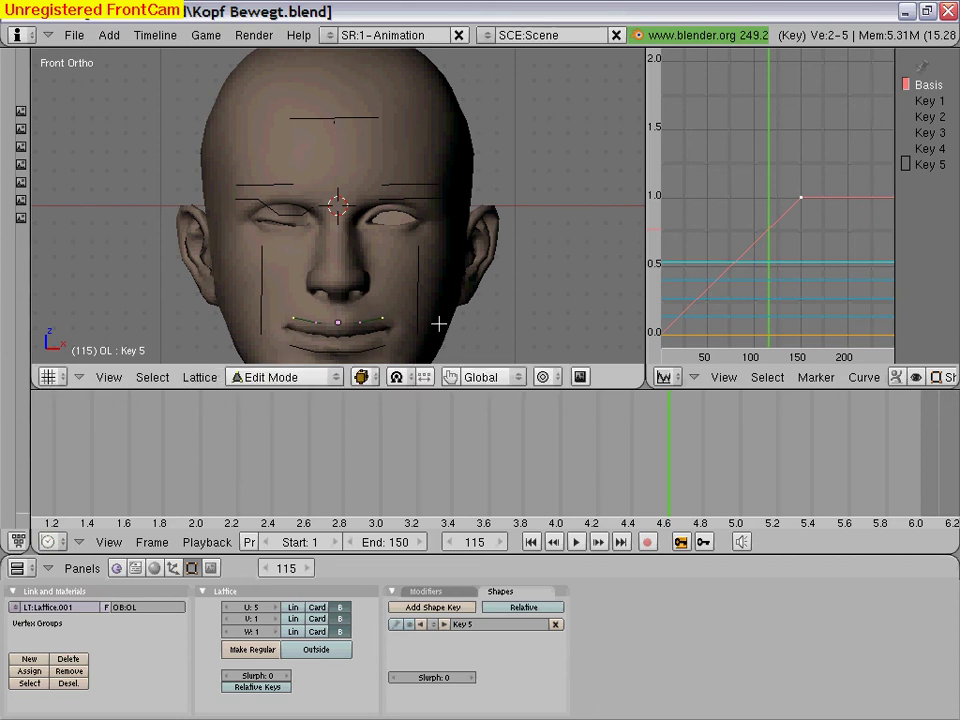
pyautogui.press('s')
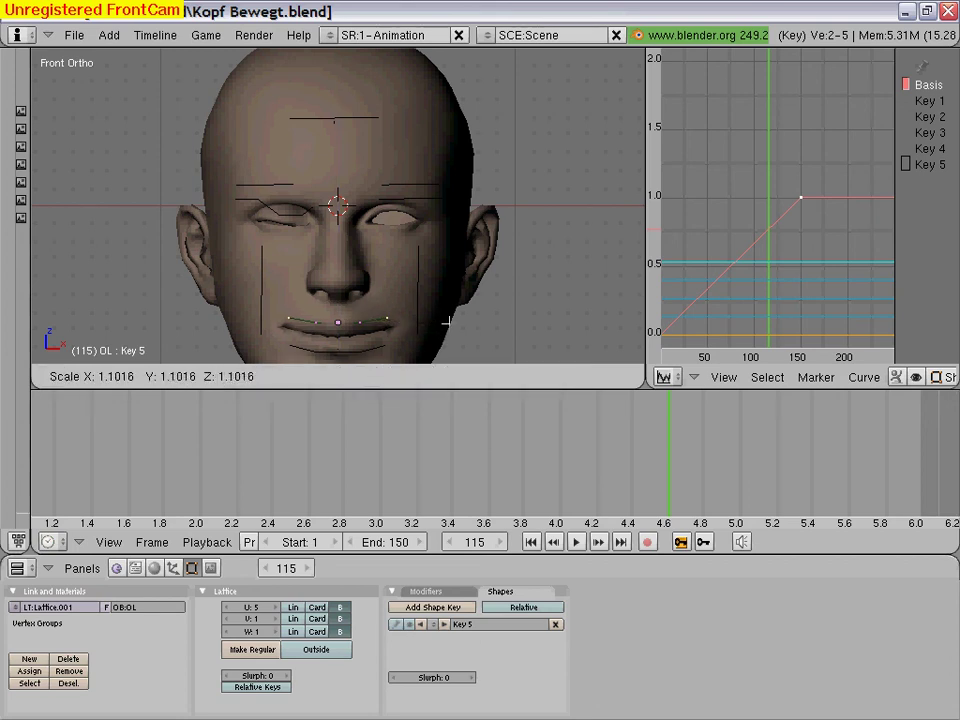
pyautogui.click(447, 321)
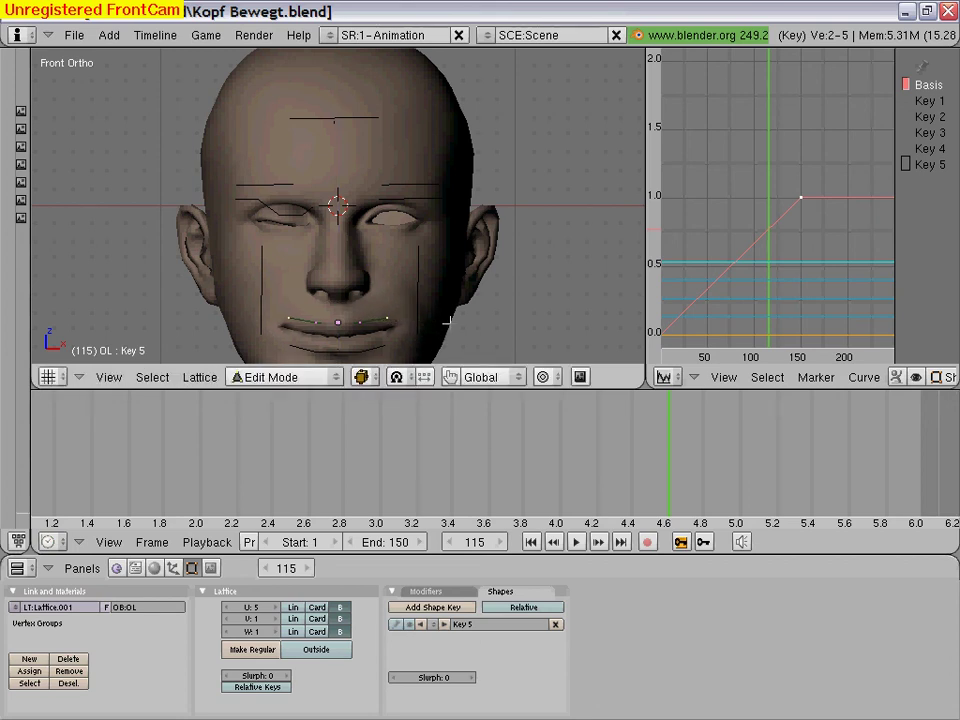
# - Key the OL smile shape as Key 6 and return the lattice to Object Mode
pyautogui.click(683, 543)
pyautogui.click(680, 544)
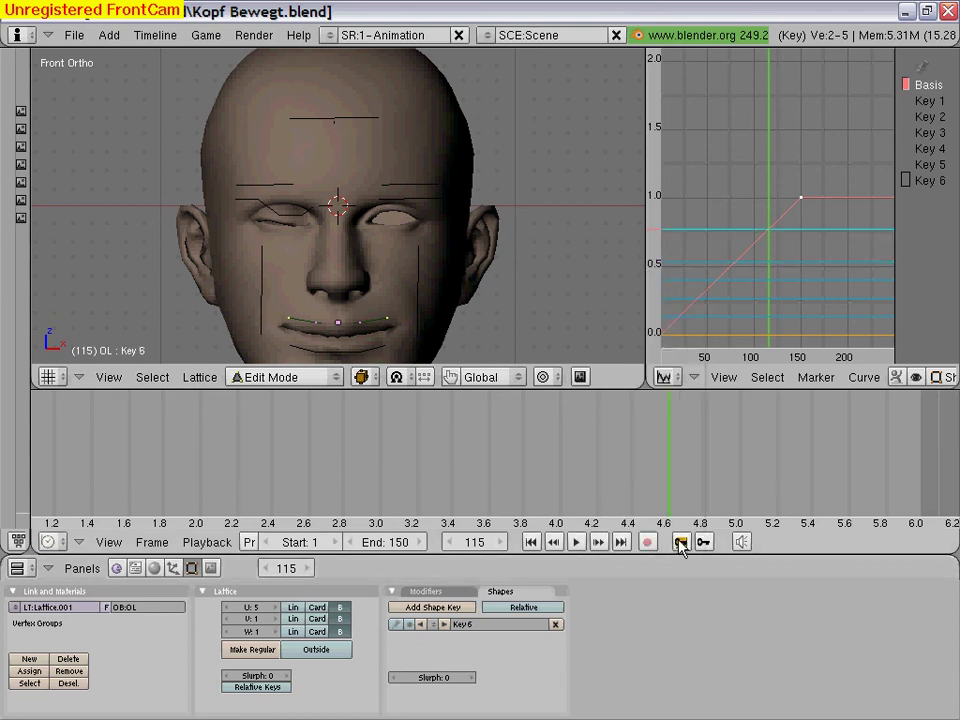
pyautogui.click(334, 376)
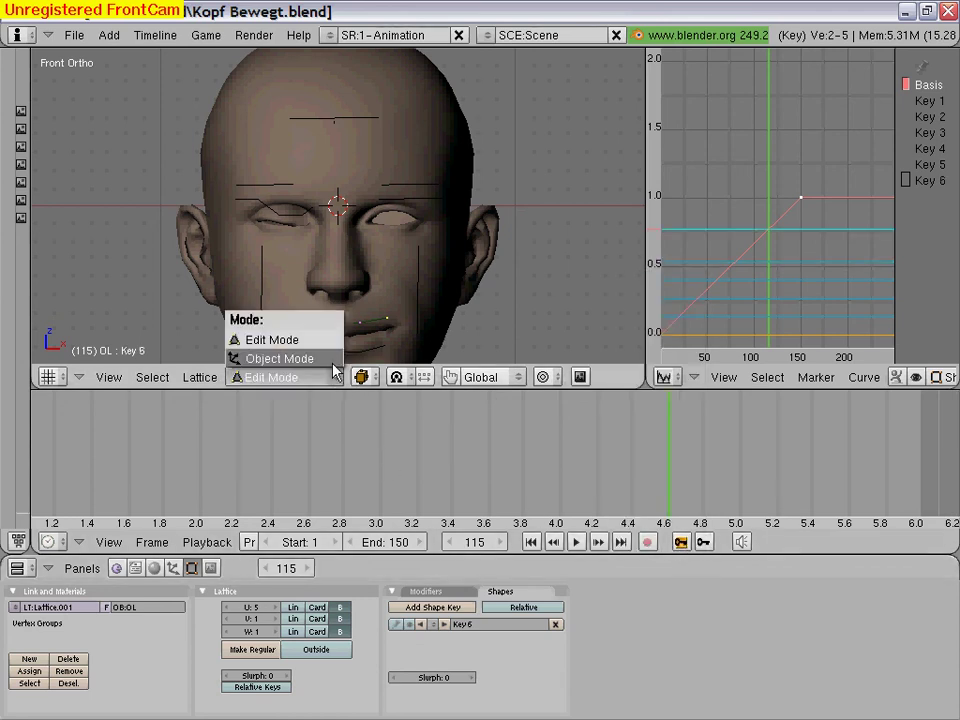
pyautogui.click(270, 358)
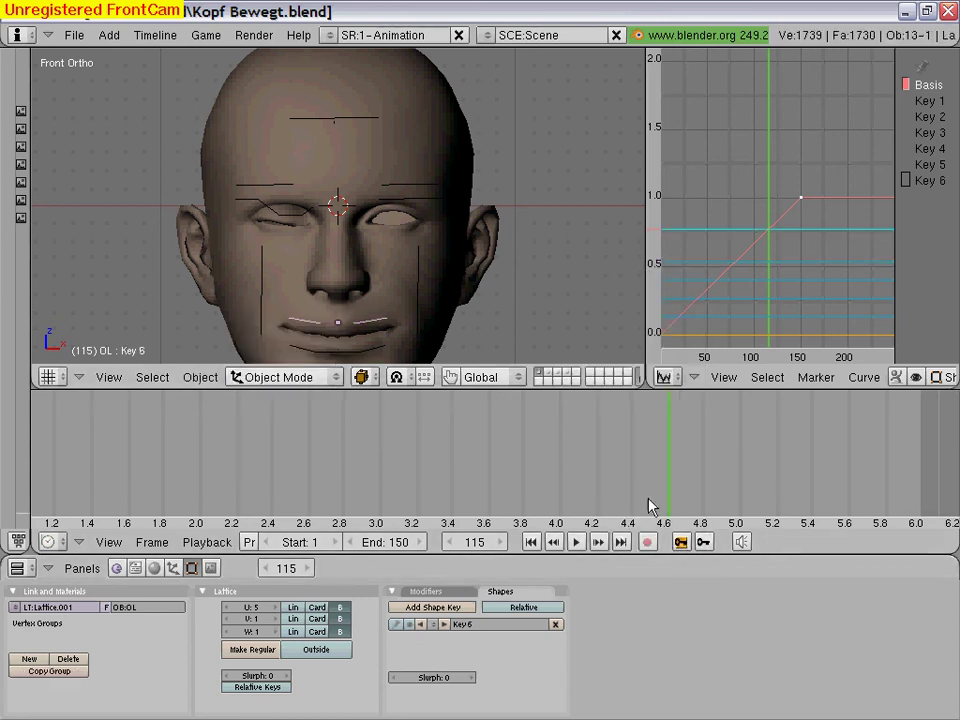
pyautogui.click(907, 472)
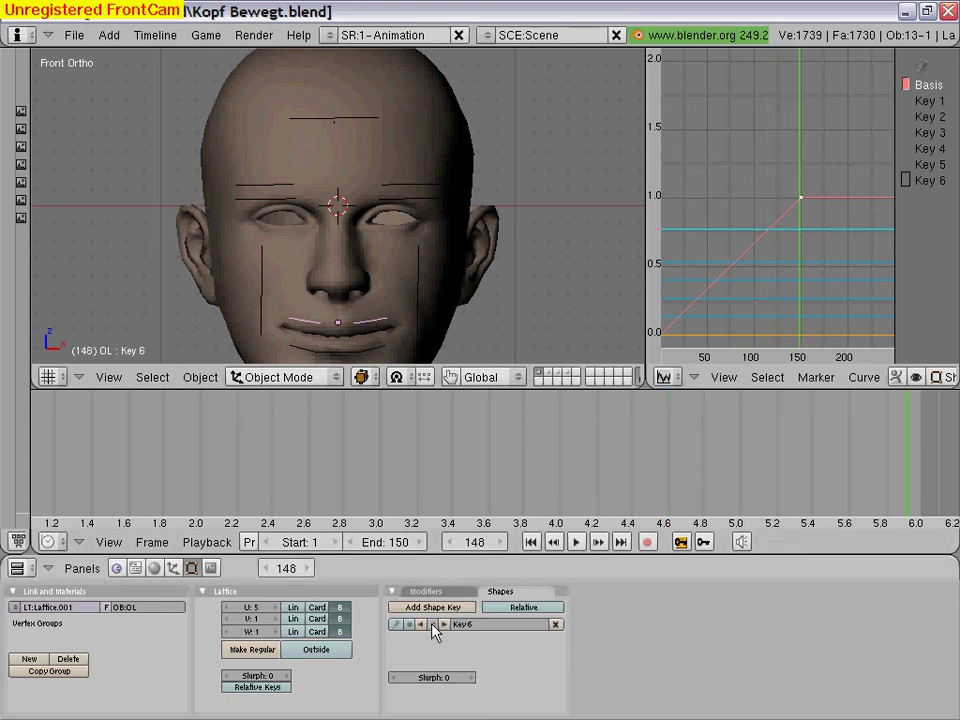
# - At frame 148, key the OL lattice's Basis shape as new Key 7
pyautogui.click(434, 624)
pyautogui.click(437, 615)
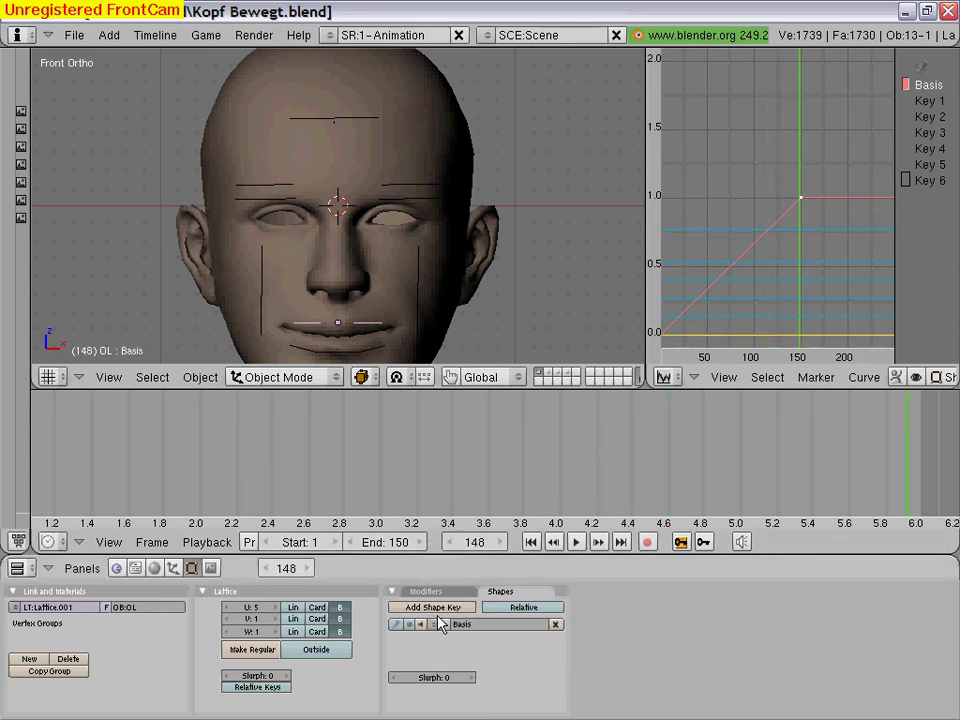
pyautogui.click(681, 542)
pyautogui.click(681, 541)
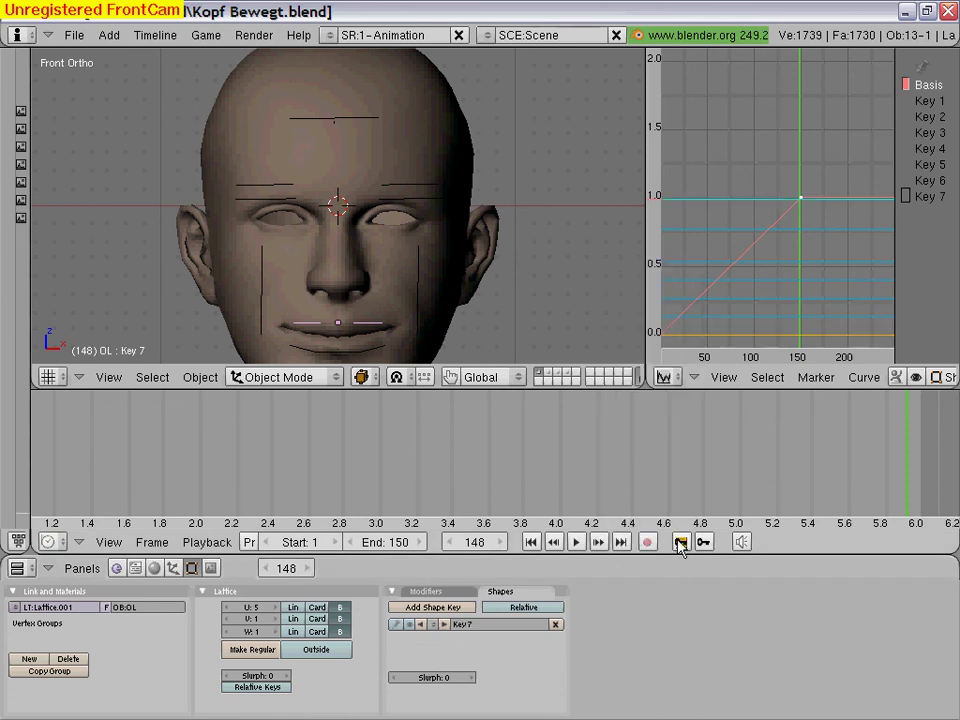
# - Select the UL lattice and key its UZU shape as Key 7, then replay from frame 1
pyautogui.rightClick(372, 358)
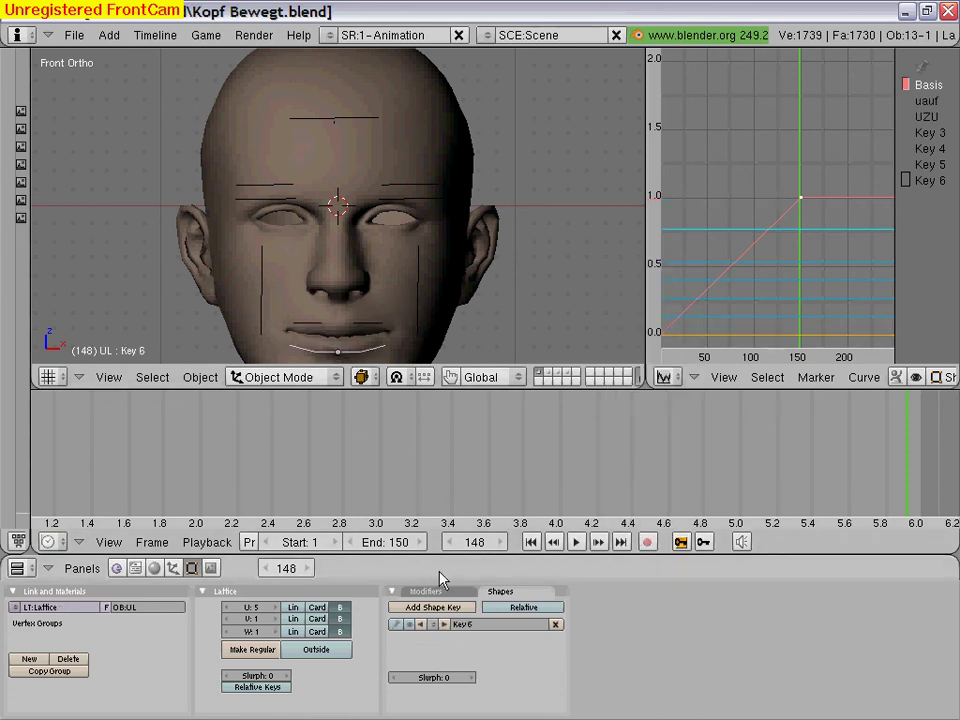
pyautogui.click(434, 625)
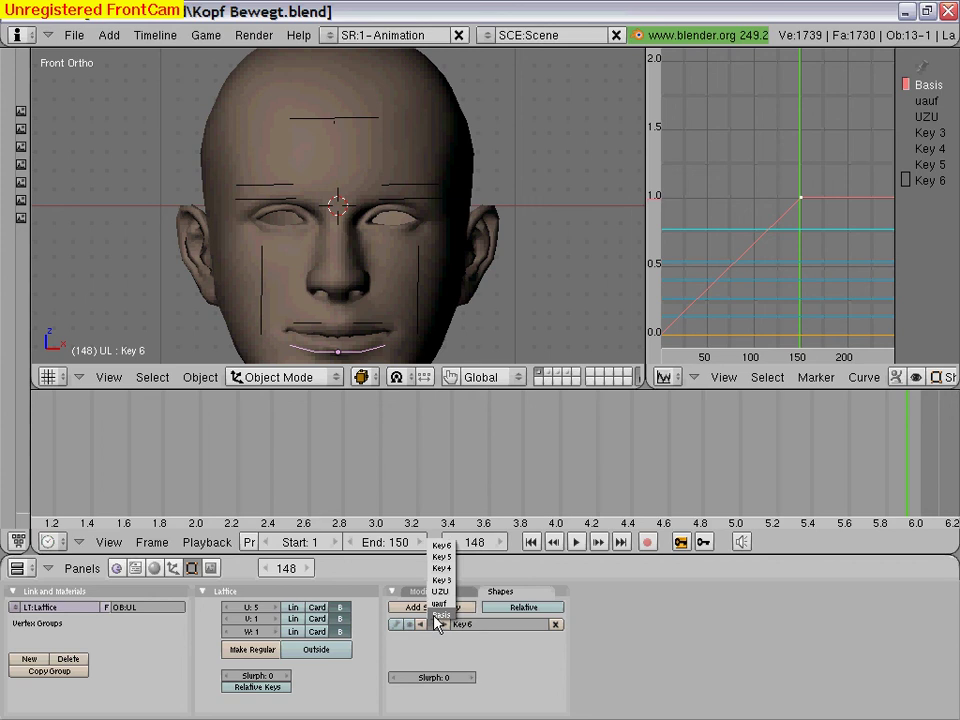
pyautogui.click(438, 592)
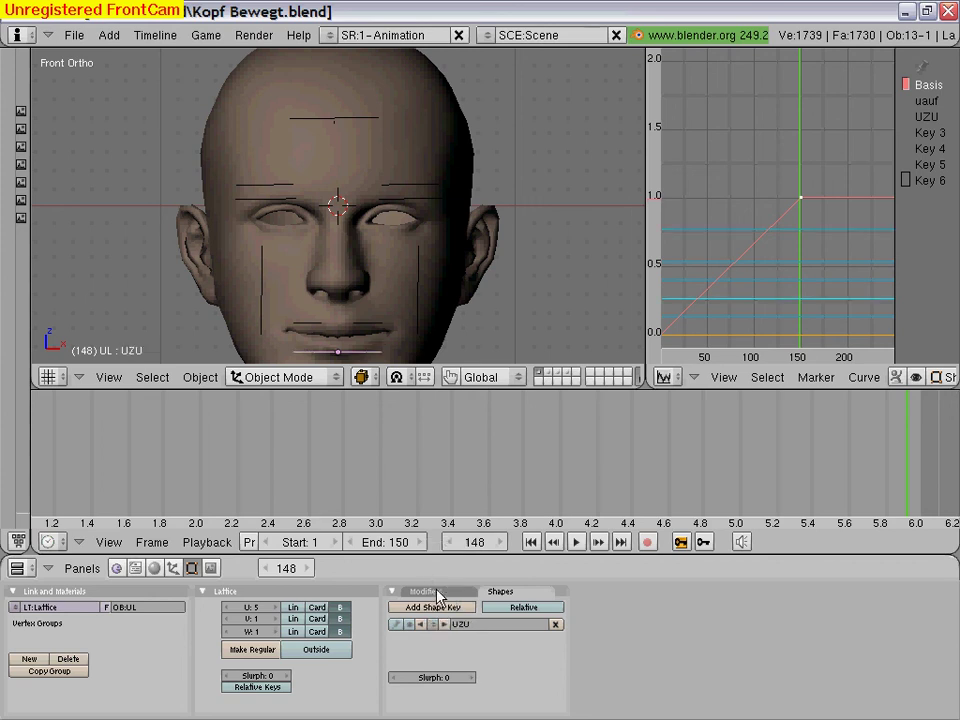
pyautogui.click(681, 543)
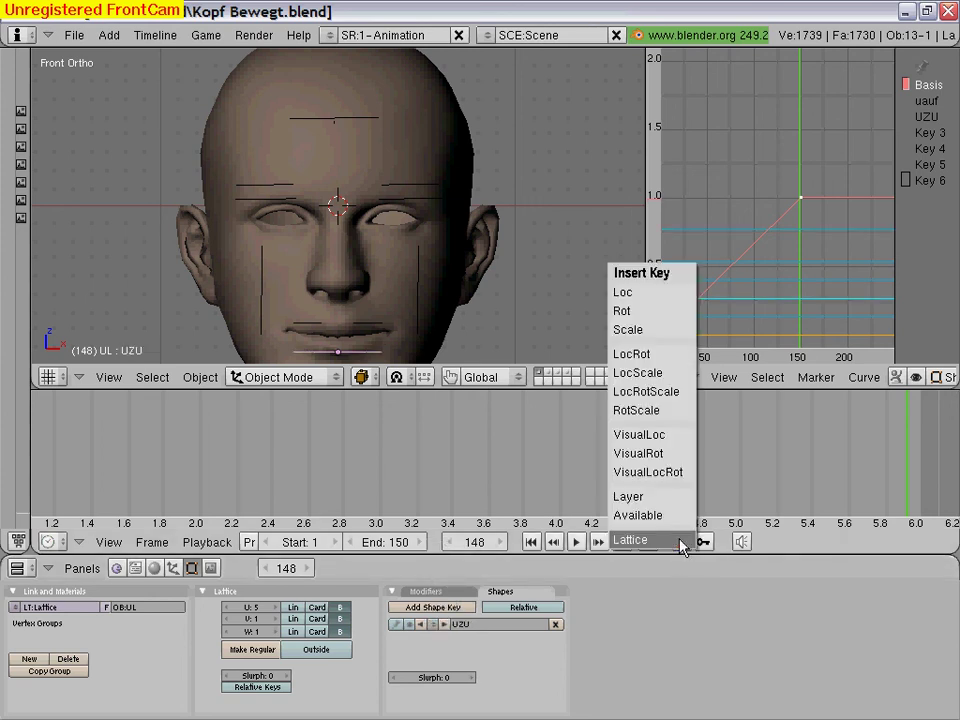
pyautogui.click(630, 540)
pyautogui.click(531, 541)
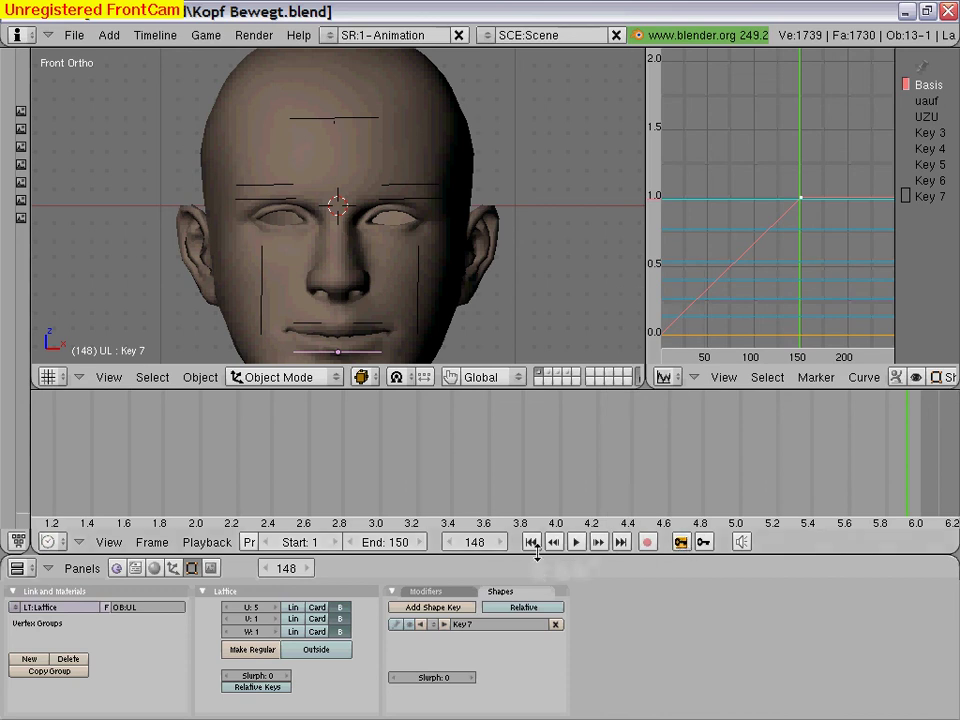
pyautogui.click(576, 541)
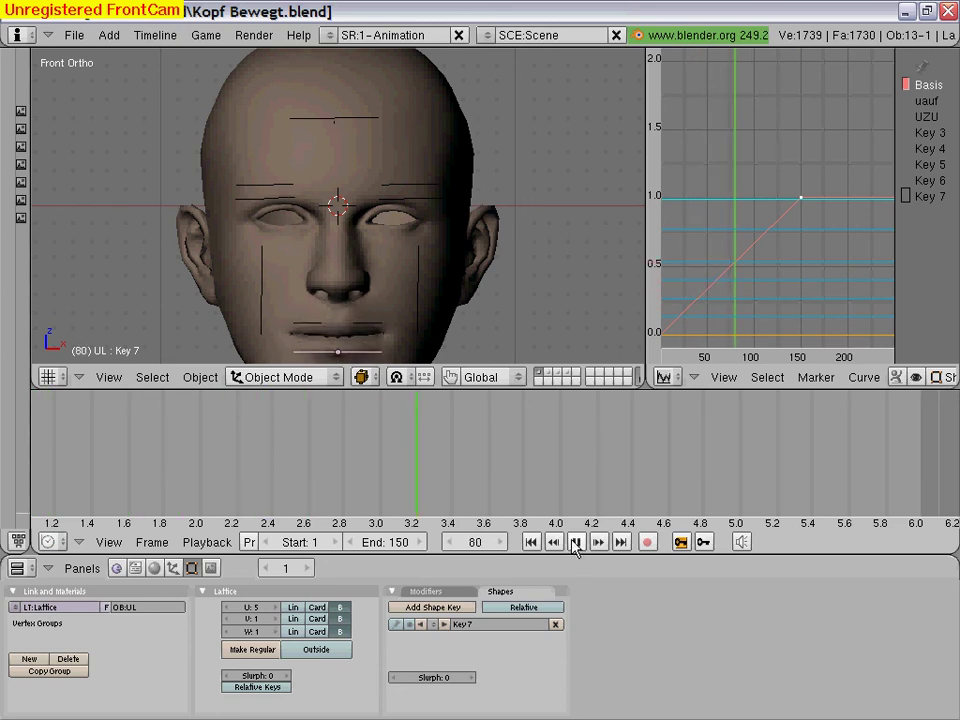
# - Pause the lip animation at frame 91 and bring up the screen layout list
pyautogui.click(577, 545)
pyautogui.click(329, 35)
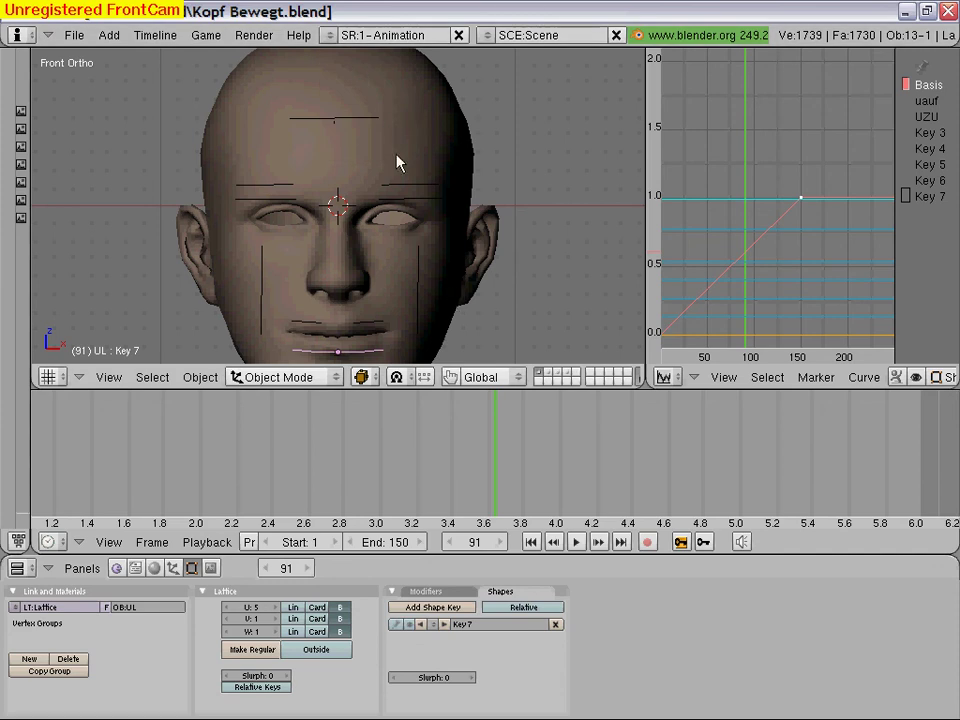
pyautogui.click(332, 38)
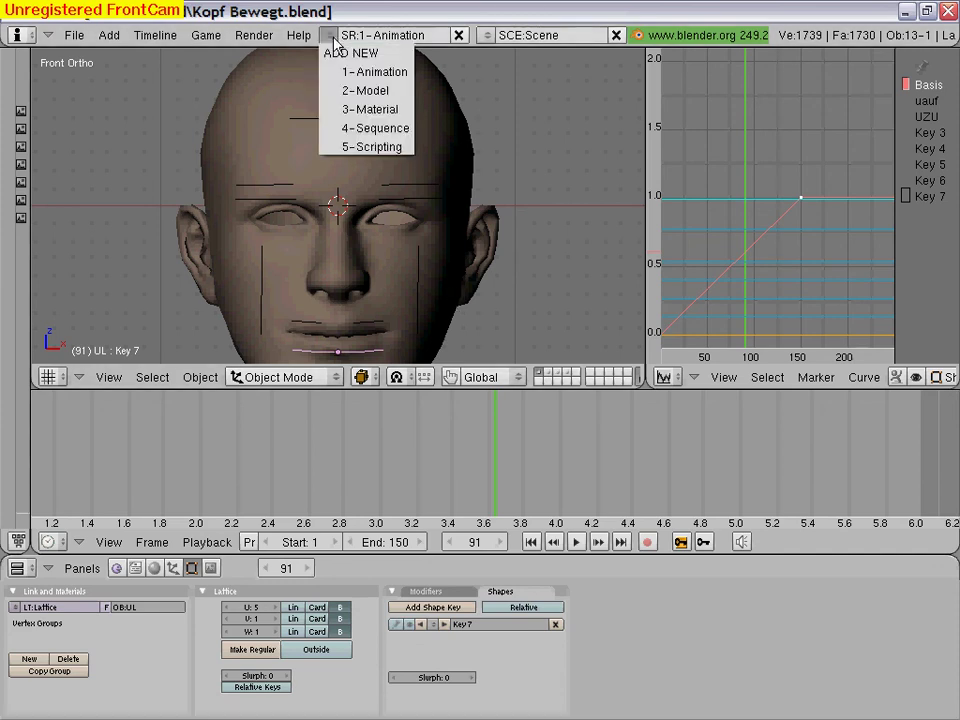
# - Switch to the 2-Model layout and play the animation with Alt+A in the large front view
pyautogui.click(362, 90)
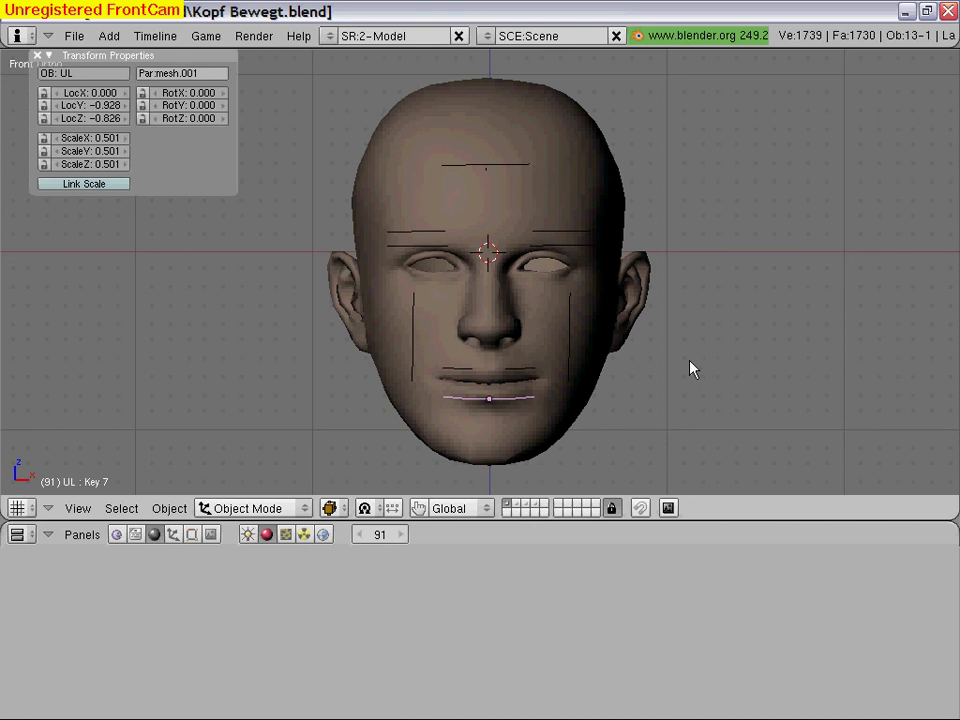
pyautogui.hotkey('alt', 'a')
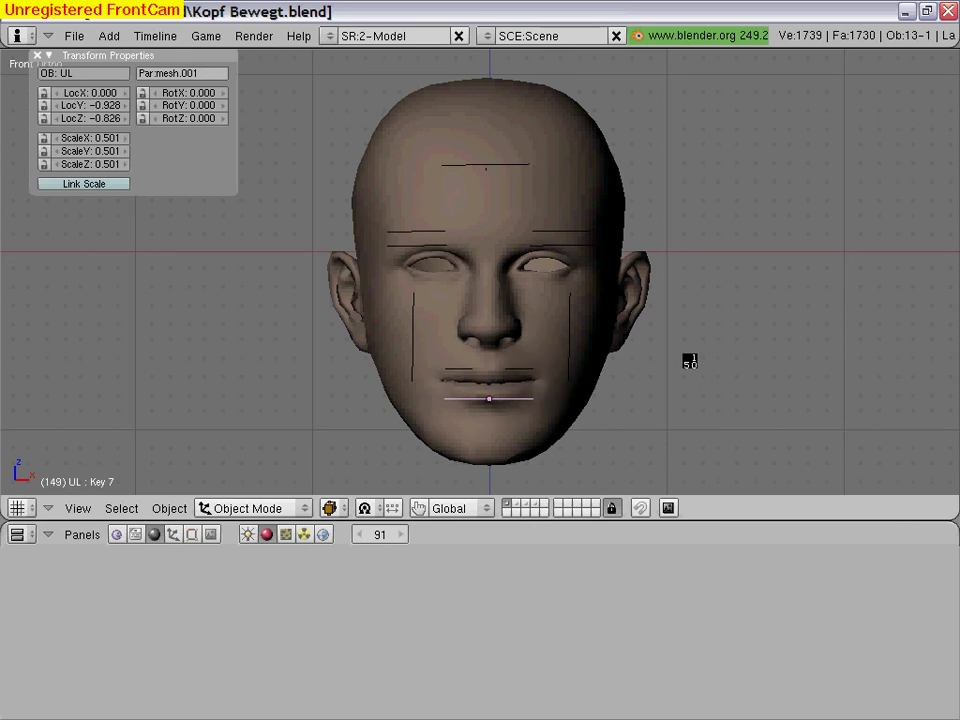